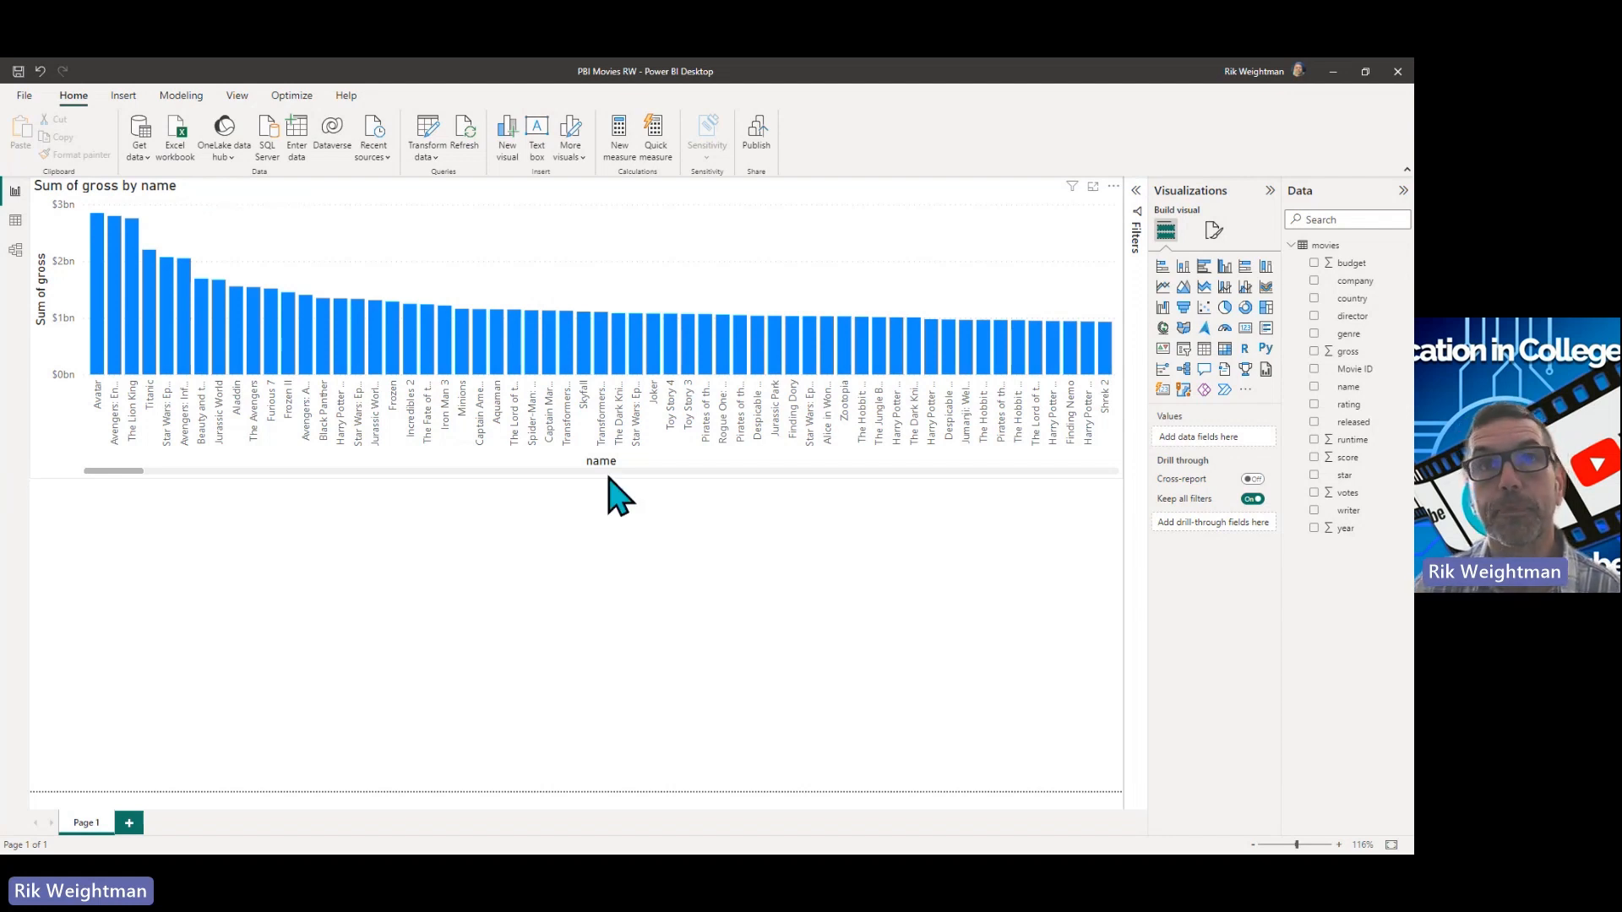
- Select the gross-by-name column chart and examine its general formatting options, including size properties and title settings
{"action": "left_click", "coordinate": [598, 219]}
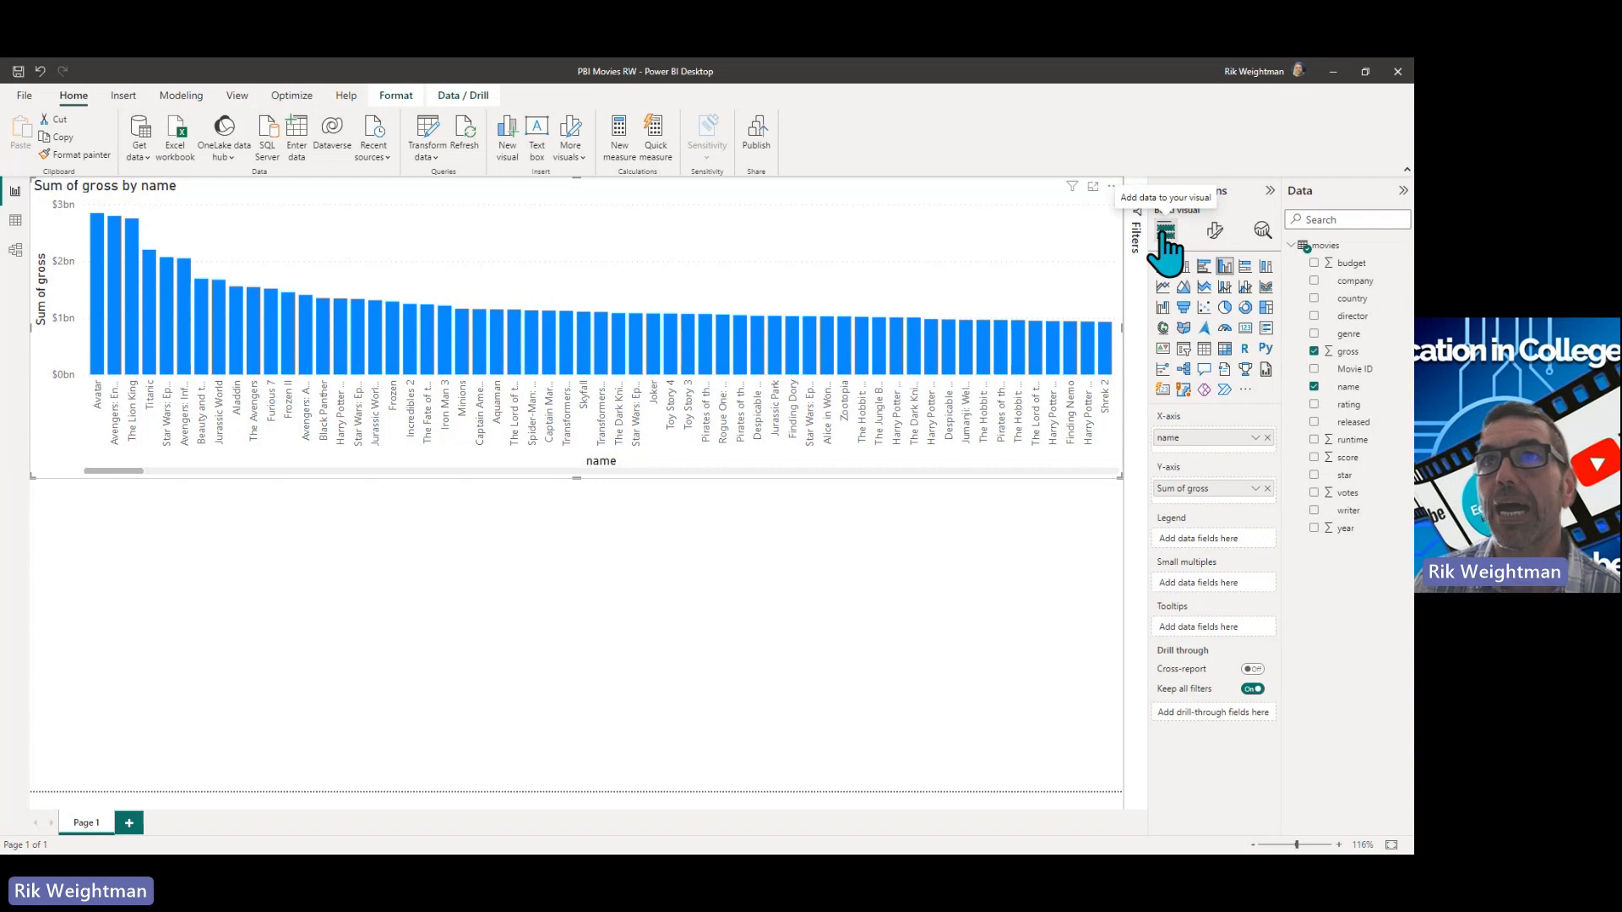
{"action": "left_click", "coordinate": [1217, 236]}
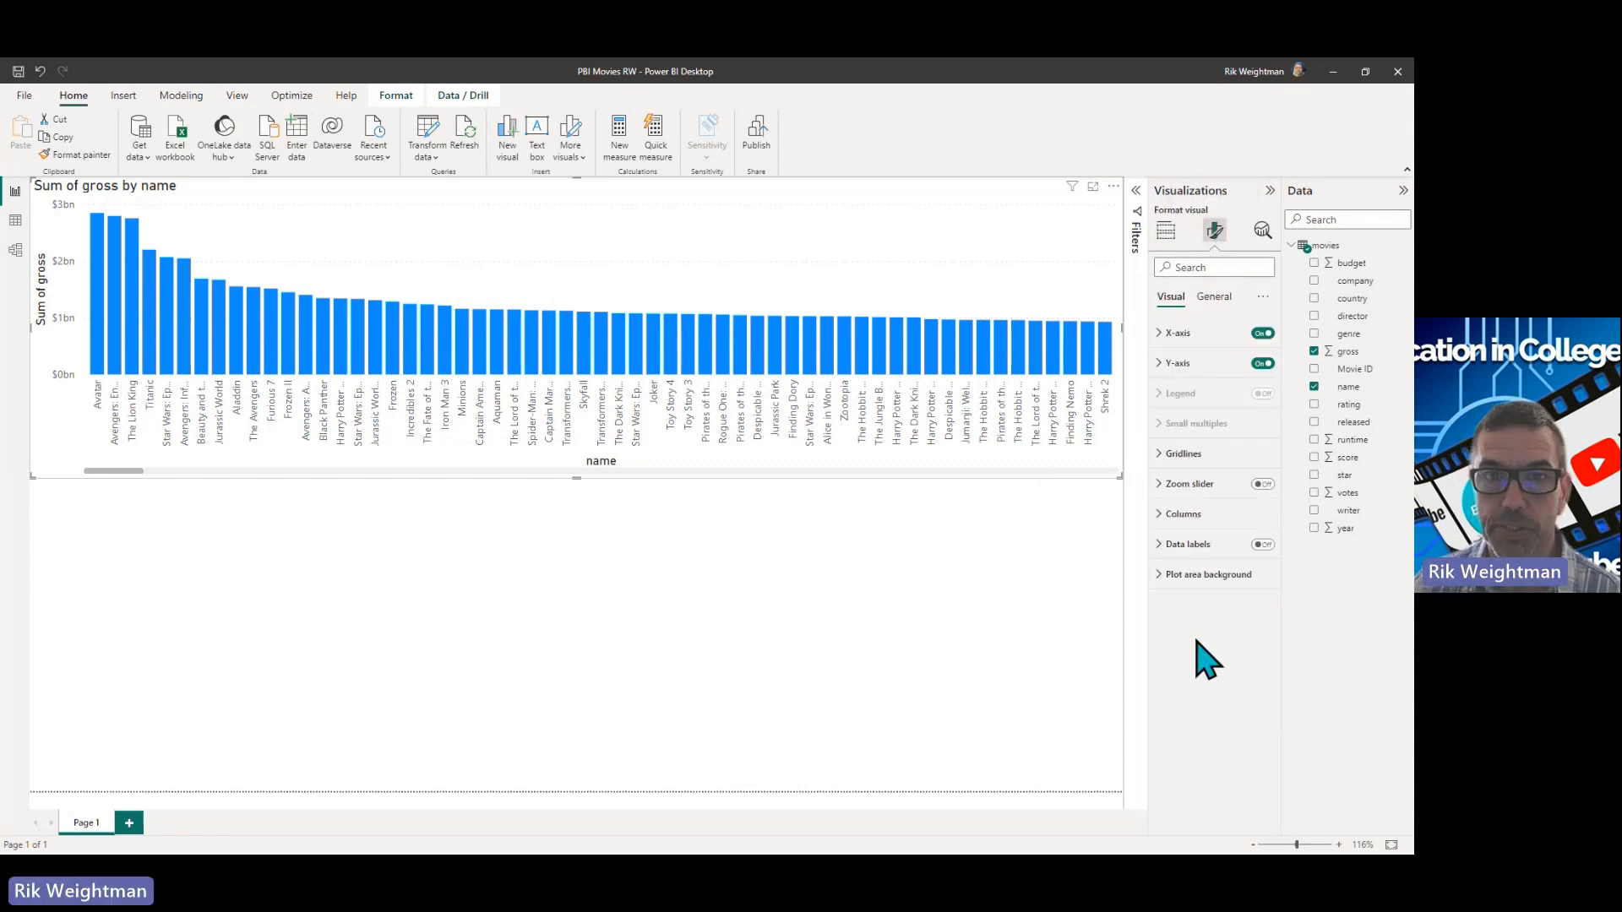
{"action": "left_click", "coordinate": [1214, 297]}
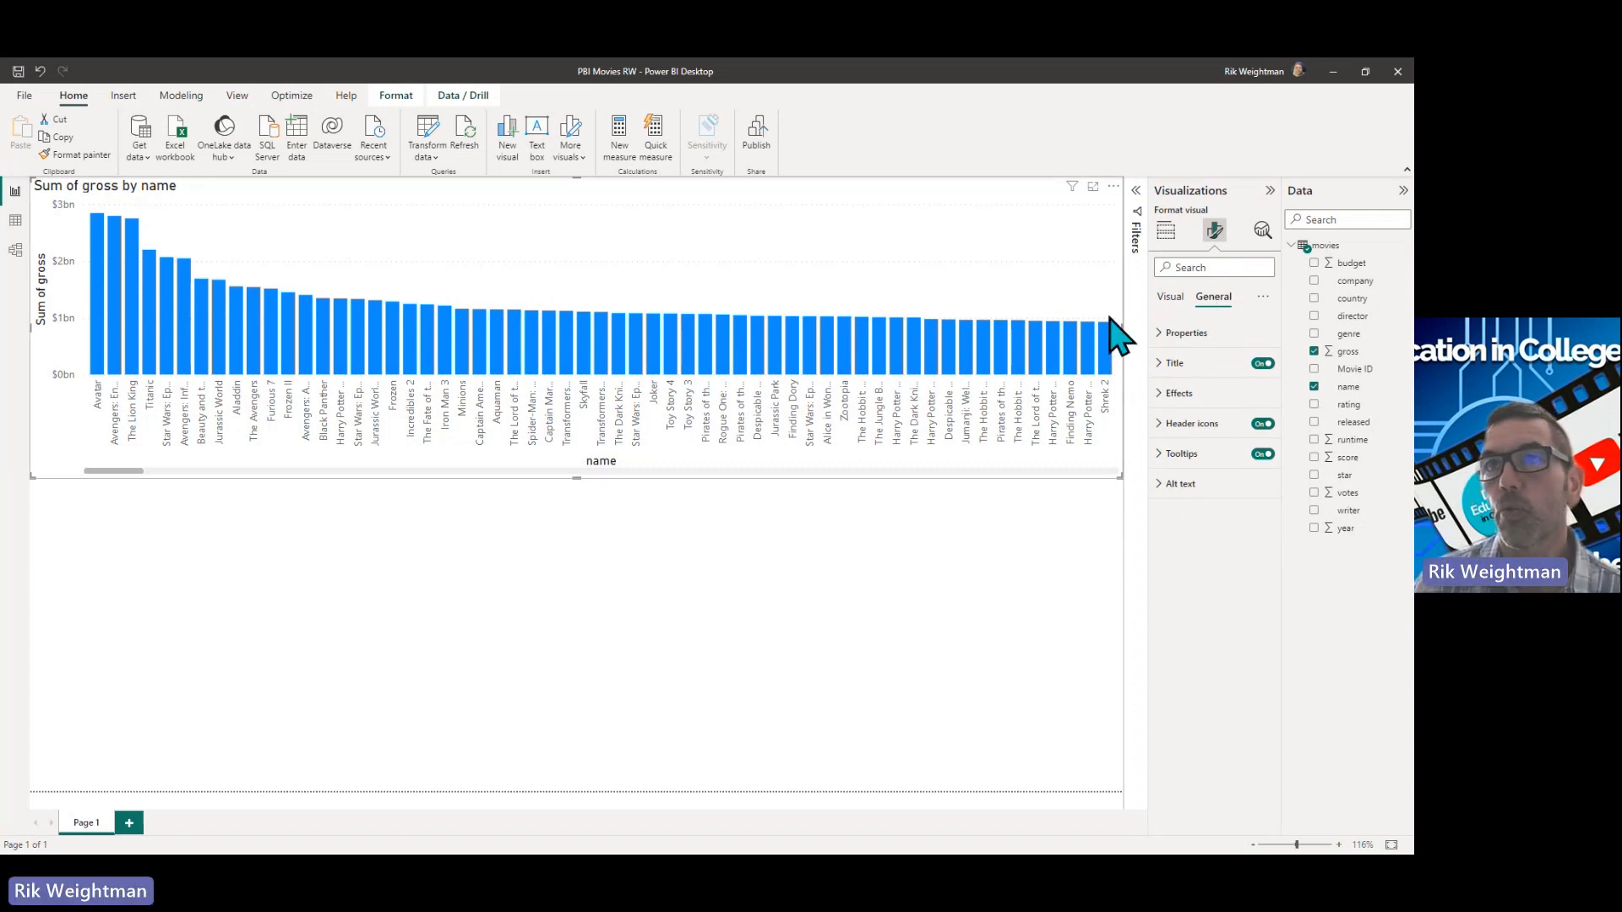
{"action": "left_click", "coordinate": [1197, 333]}
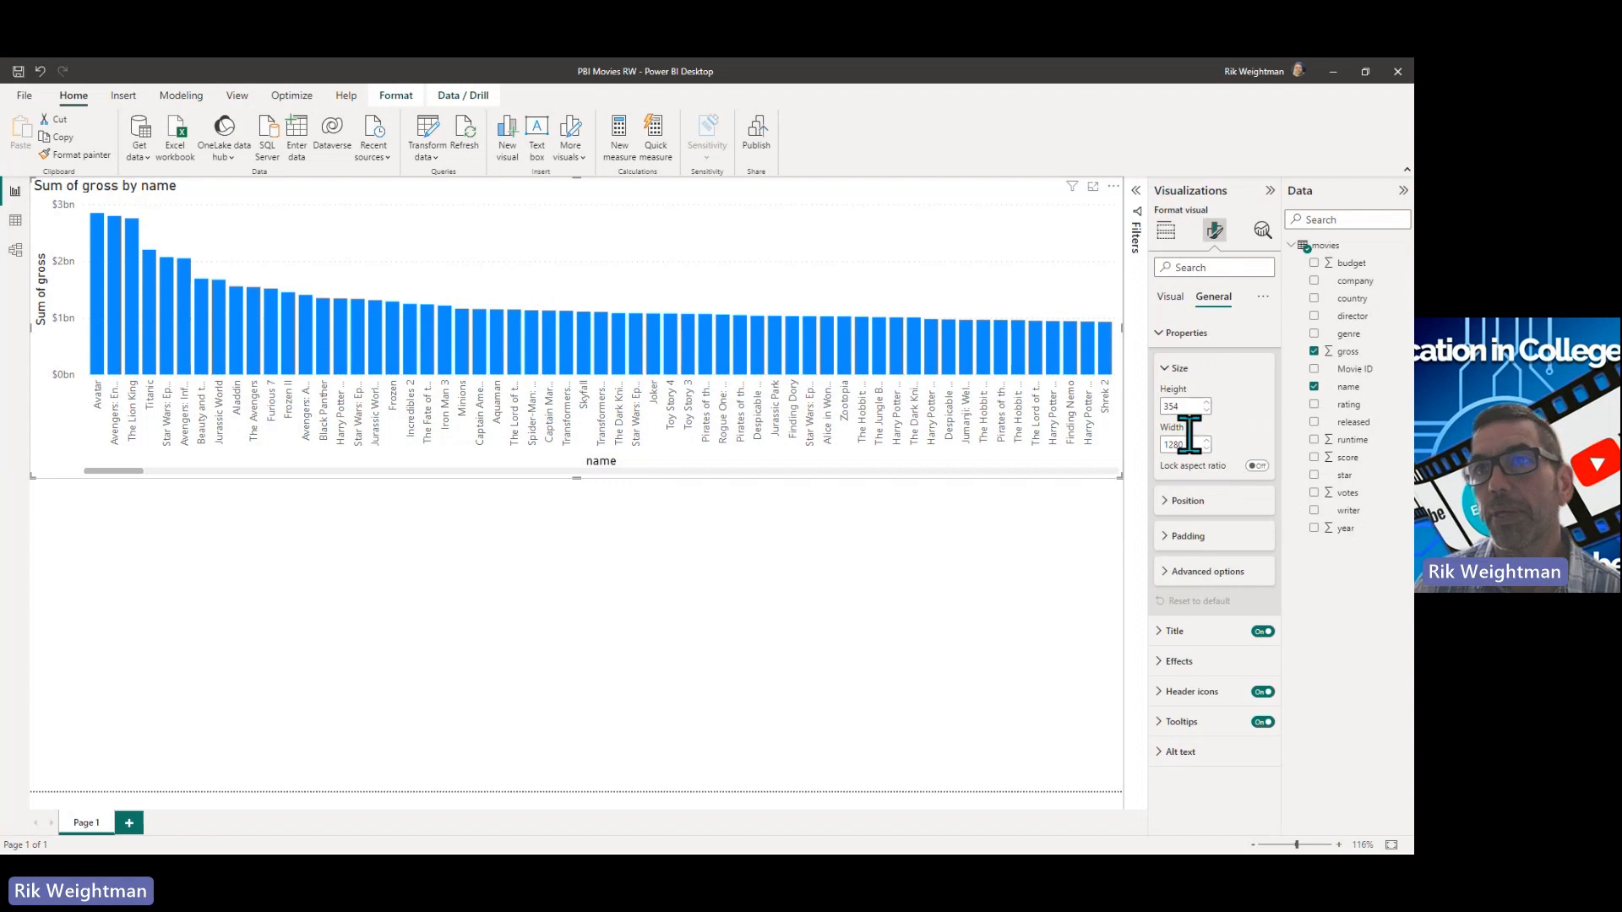
{"action": "left_click", "coordinate": [1168, 372]}
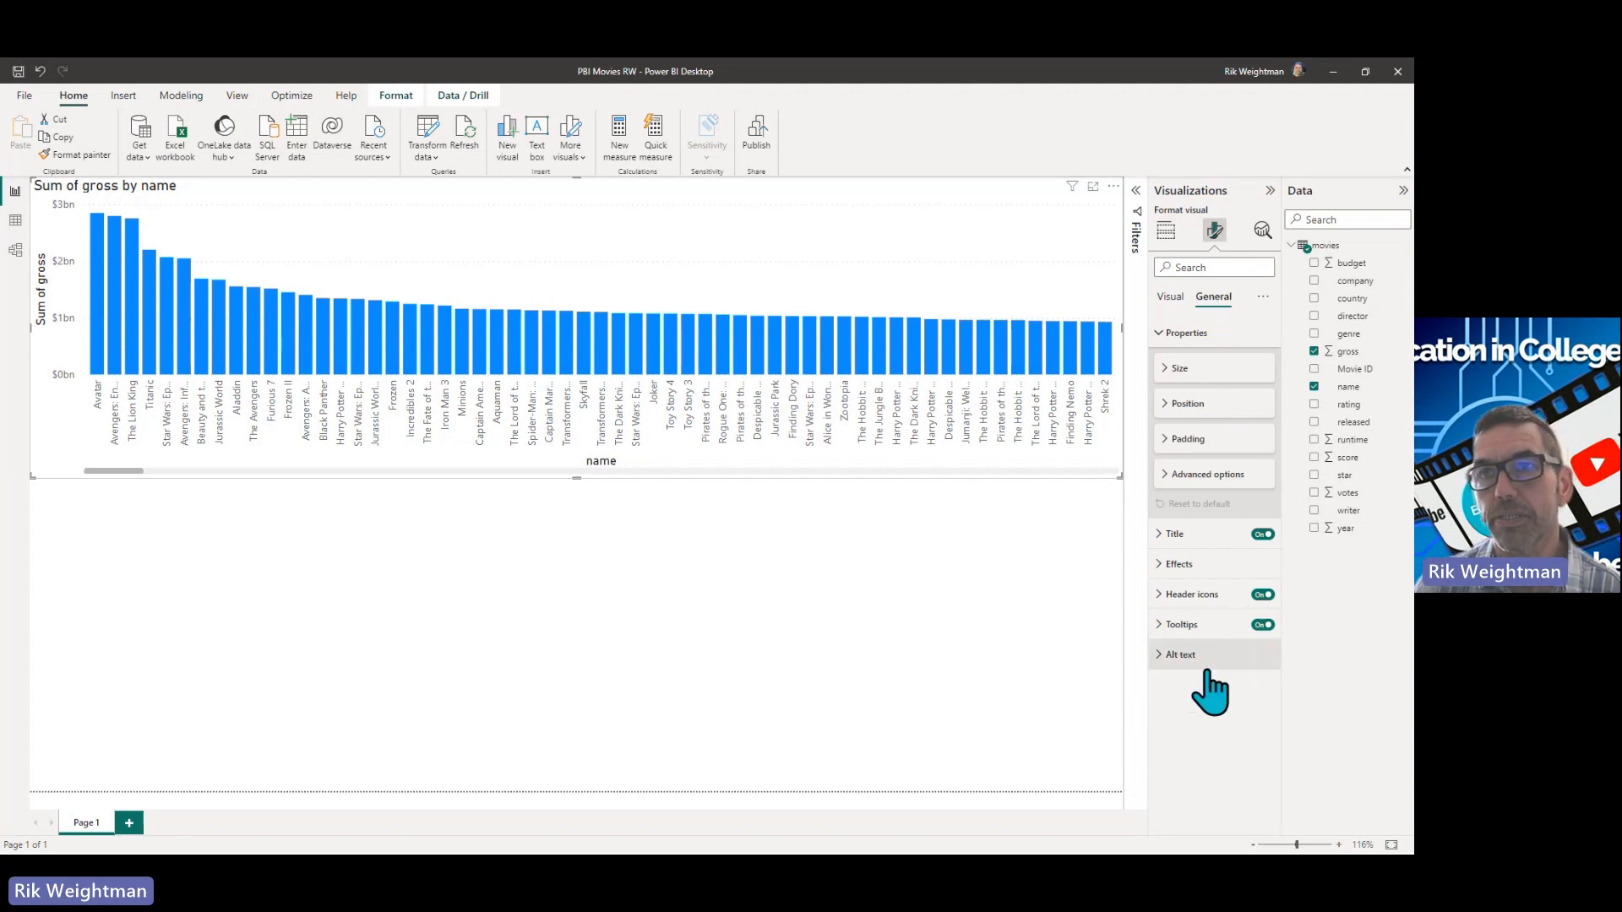
{"action": "left_click", "coordinate": [1176, 536]}
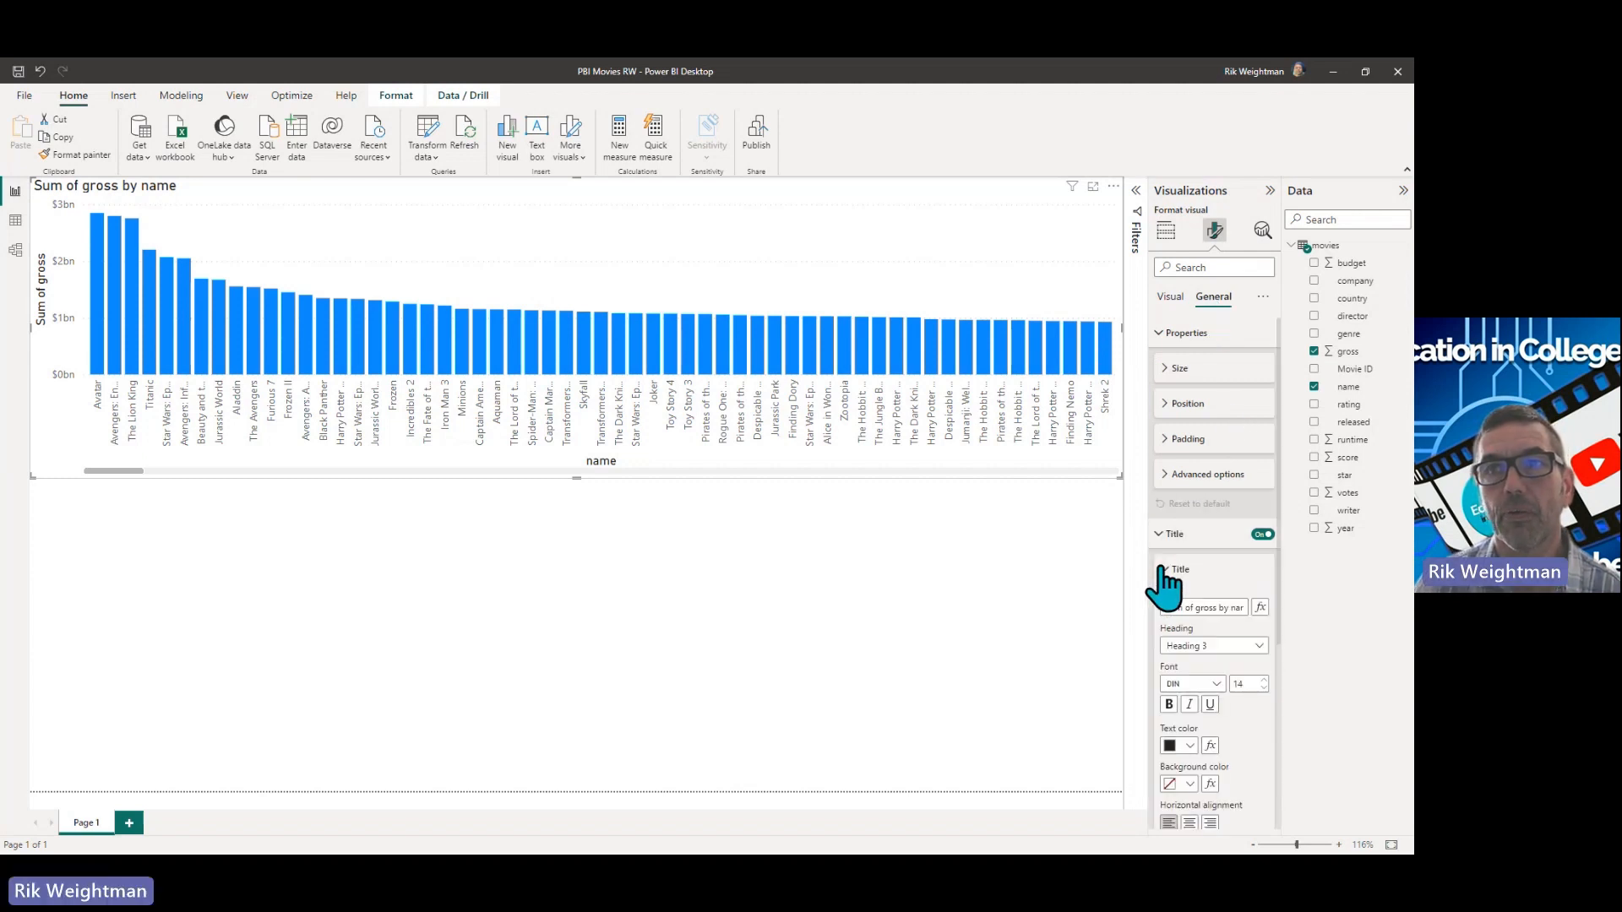
{"action": "scroll", "coordinate": [1250, 752], "scroll_direction": "down", "scroll_amount": 3}
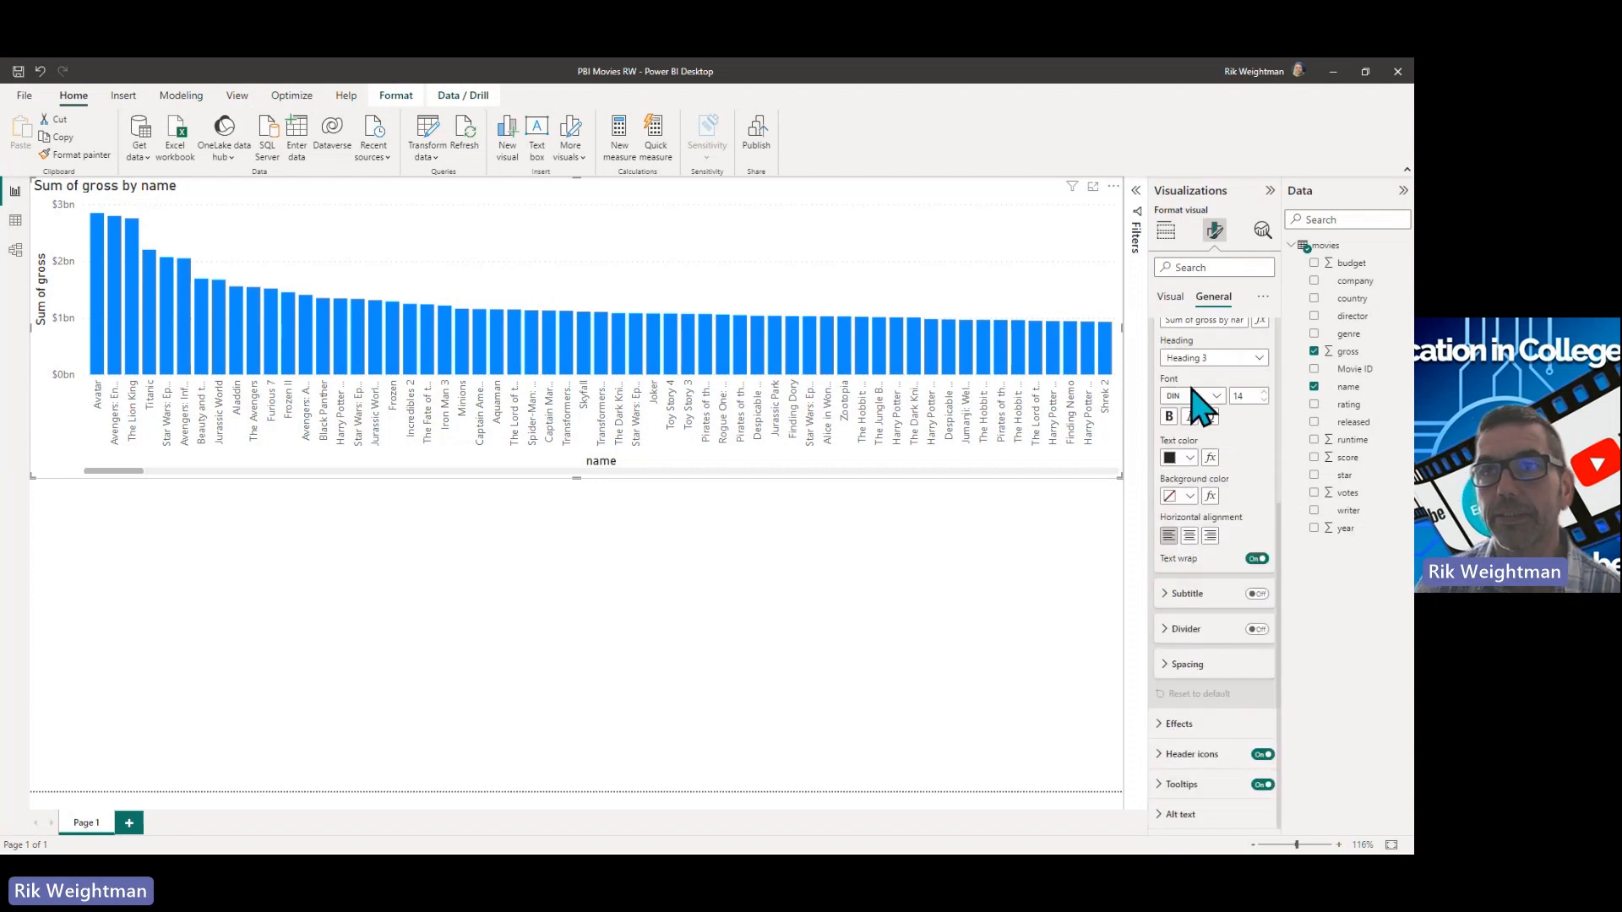
{"action": "scroll", "coordinate": [1223, 644], "scroll_direction": "up", "scroll_amount": 3}
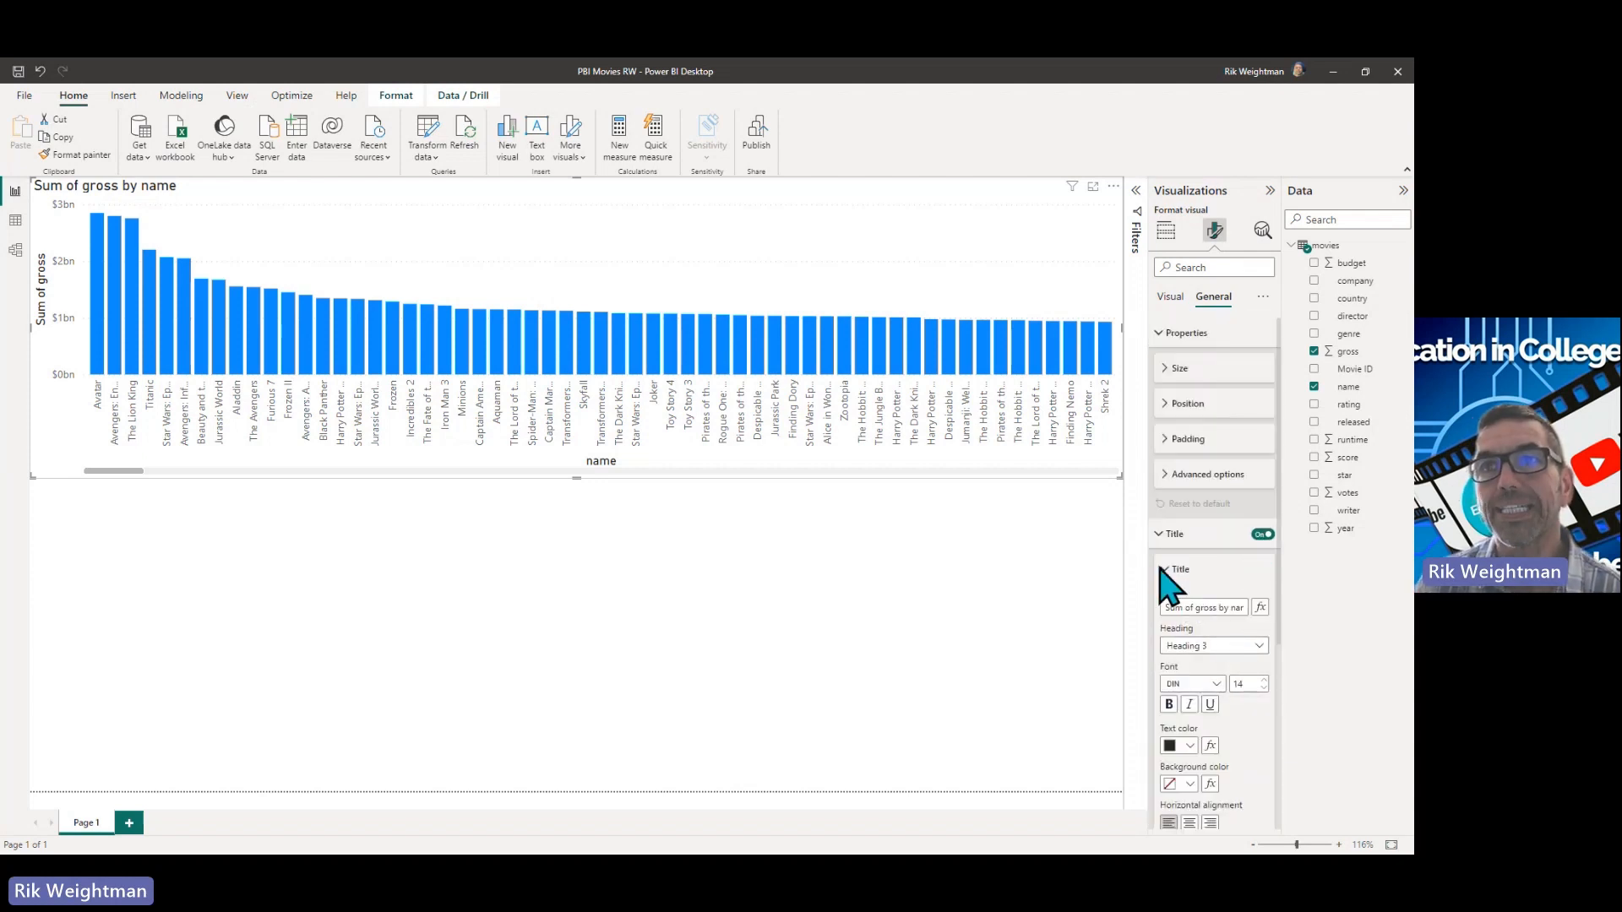
{"action": "left_click", "coordinate": [1162, 534]}
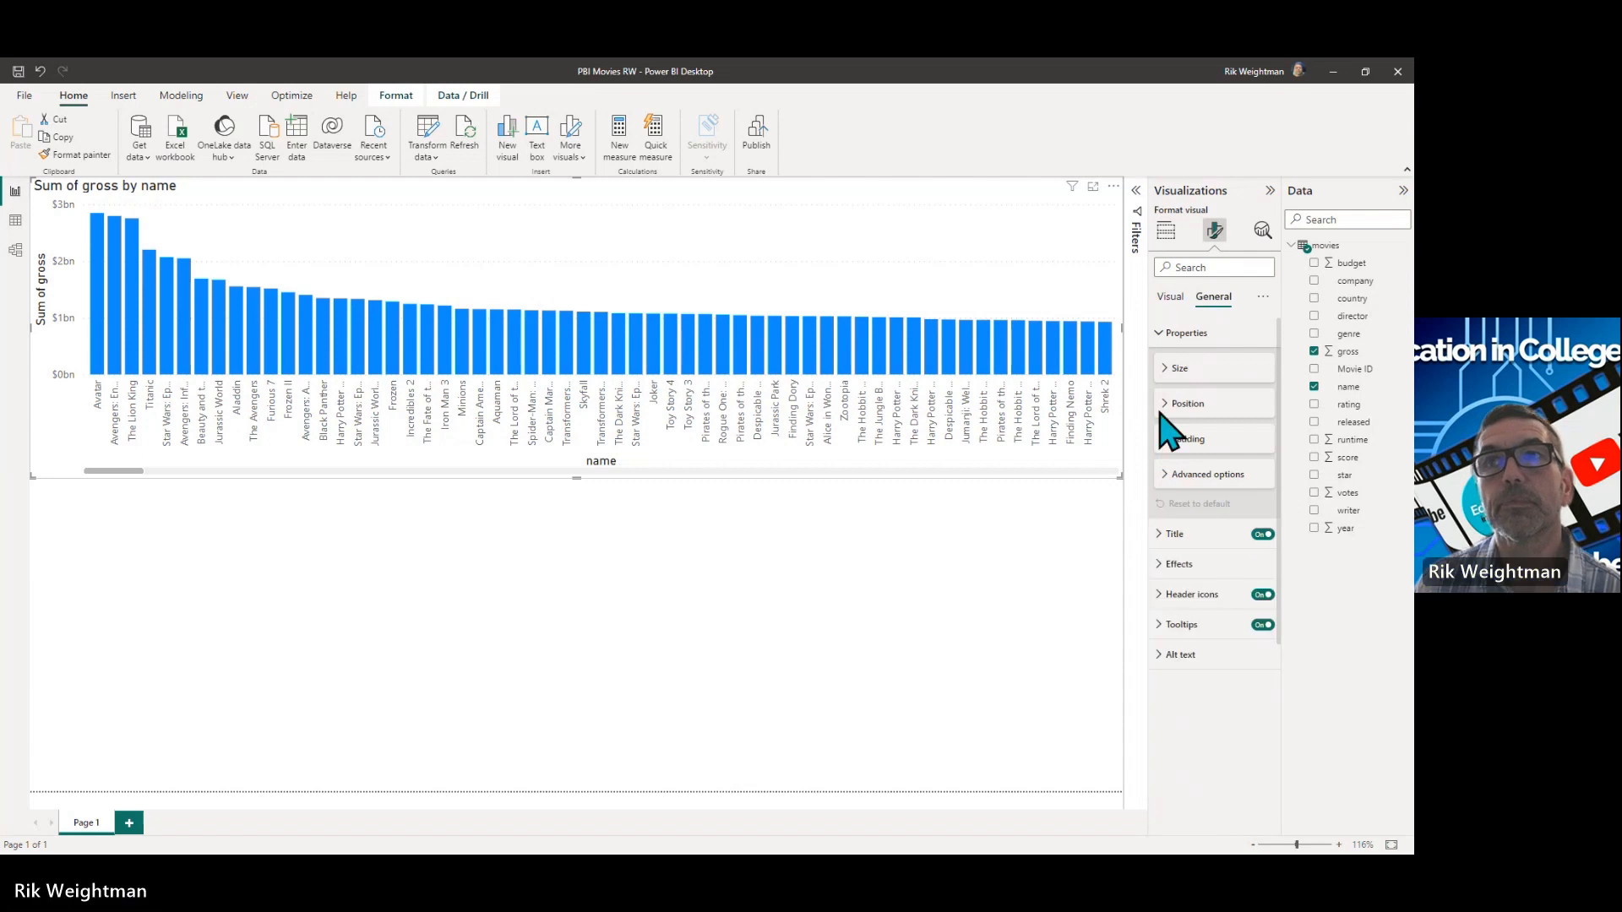
{"action": "left_click", "coordinate": [1160, 338]}
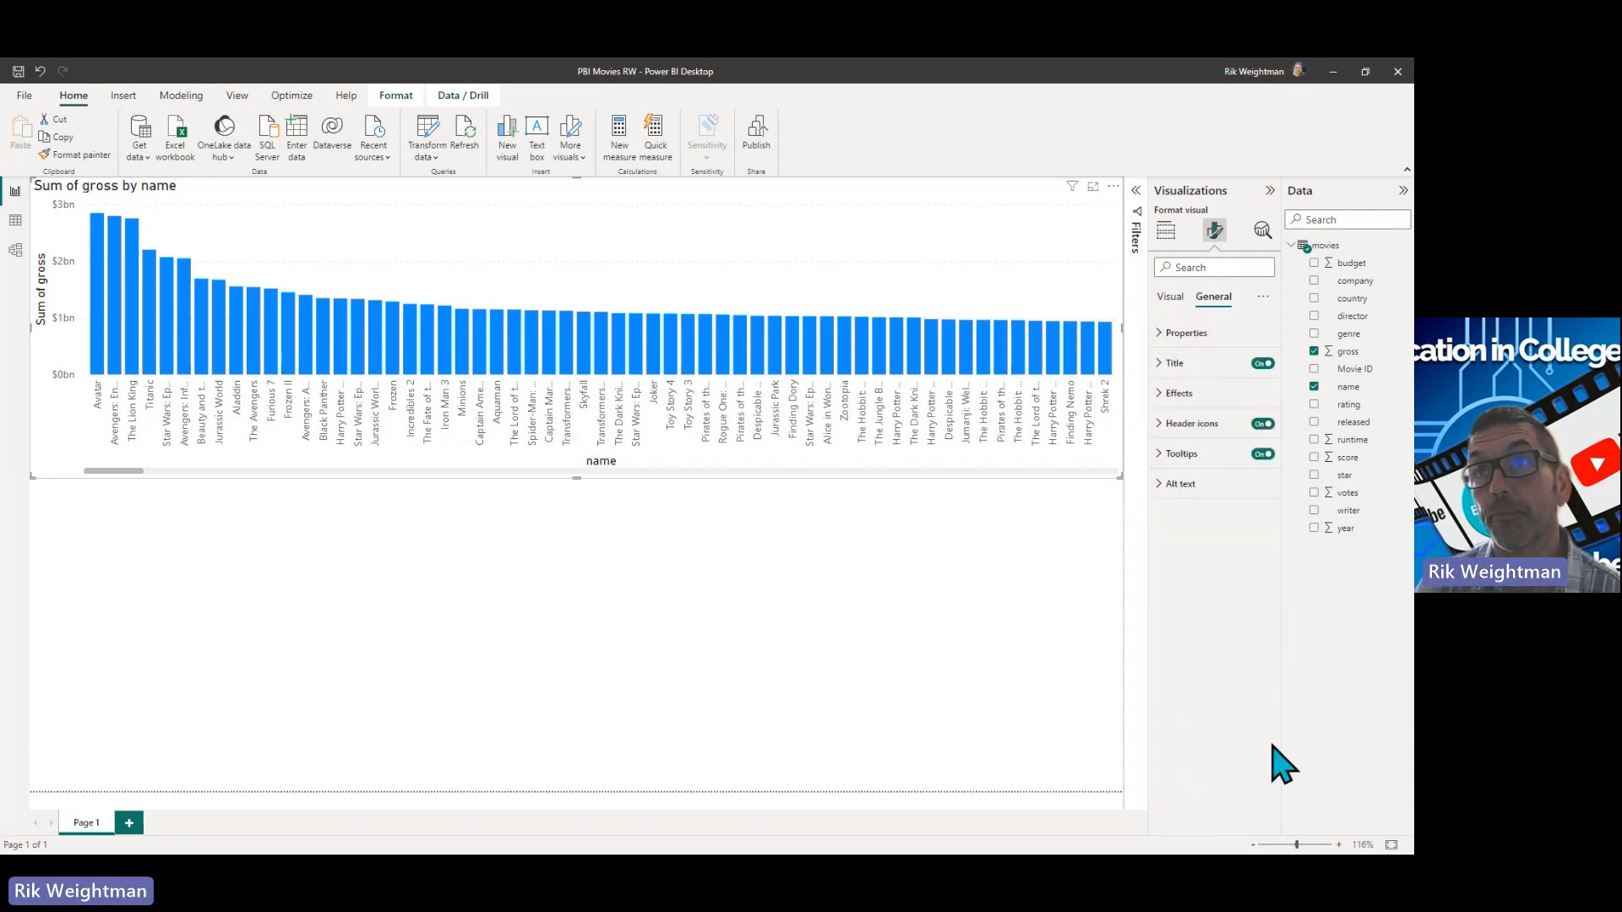
- Change the chart title to "Highest Grossing Movies" and centre it horizontally
{"action": "left_click", "coordinate": [1221, 370]}
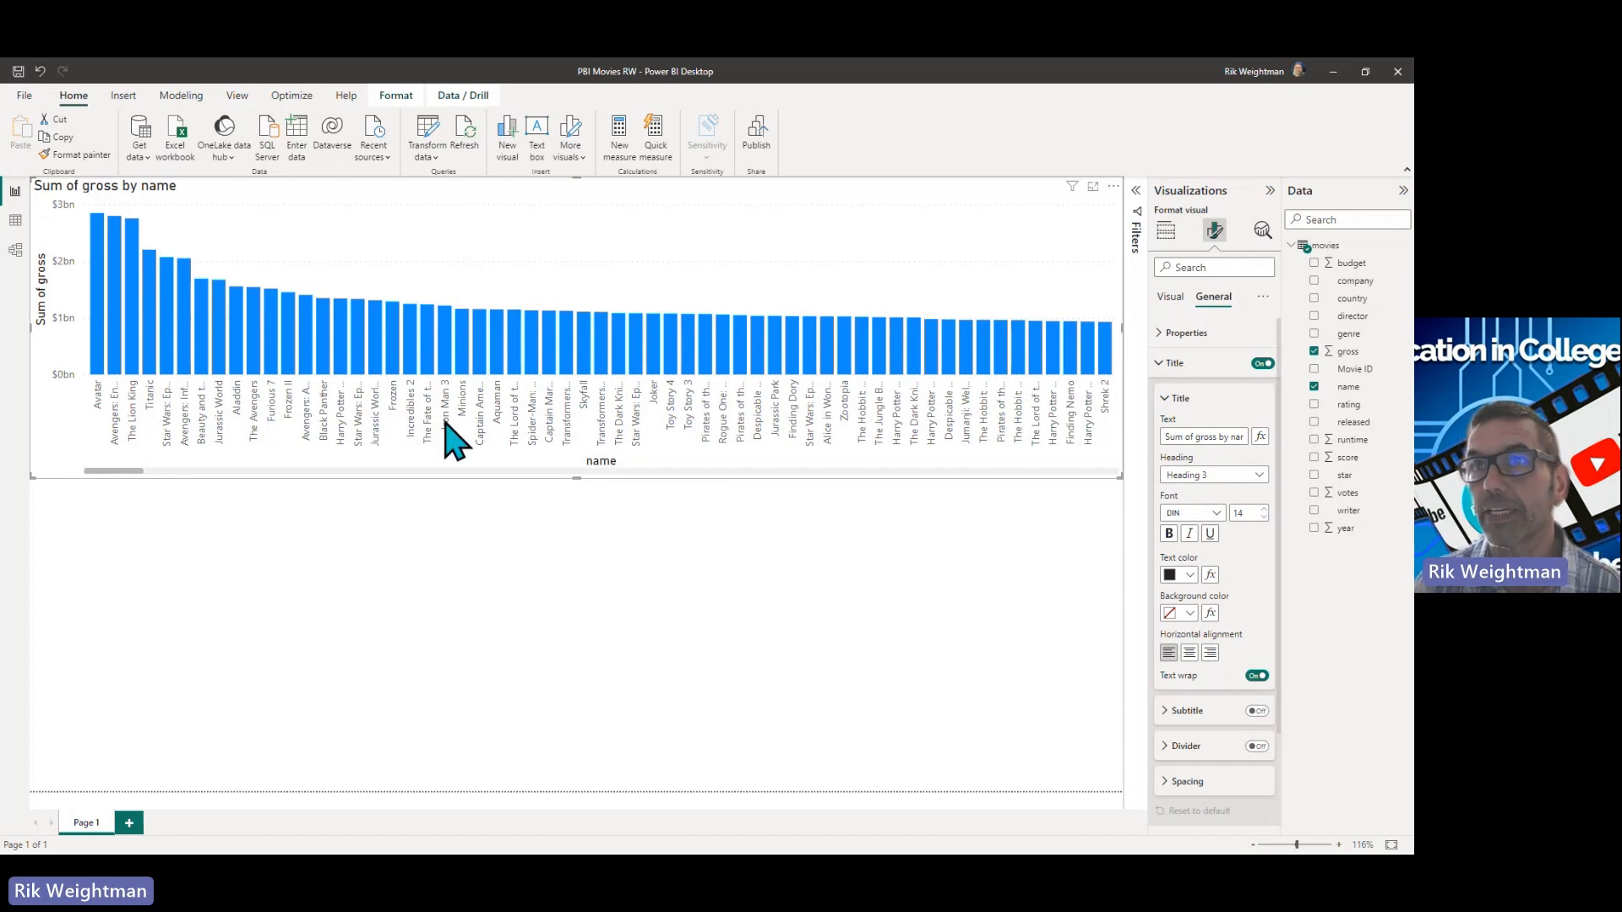
{"action": "triple_click", "coordinate": [1211, 435]}
{"action": "key", "text": "BackSpace"}
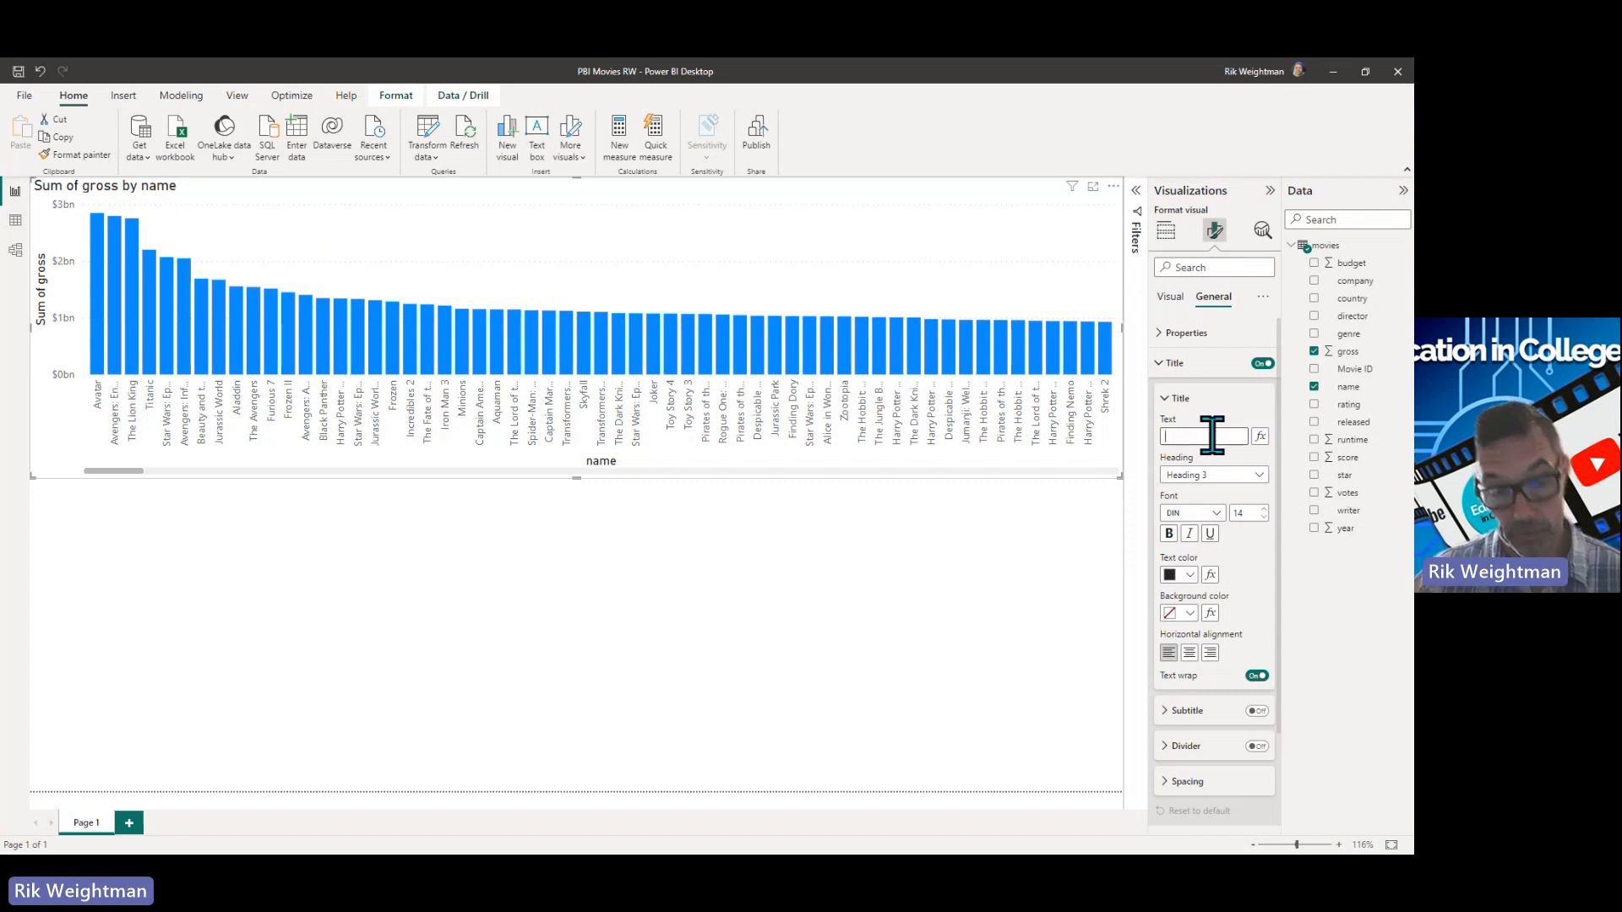
{"action": "type", "text": "Hig"}
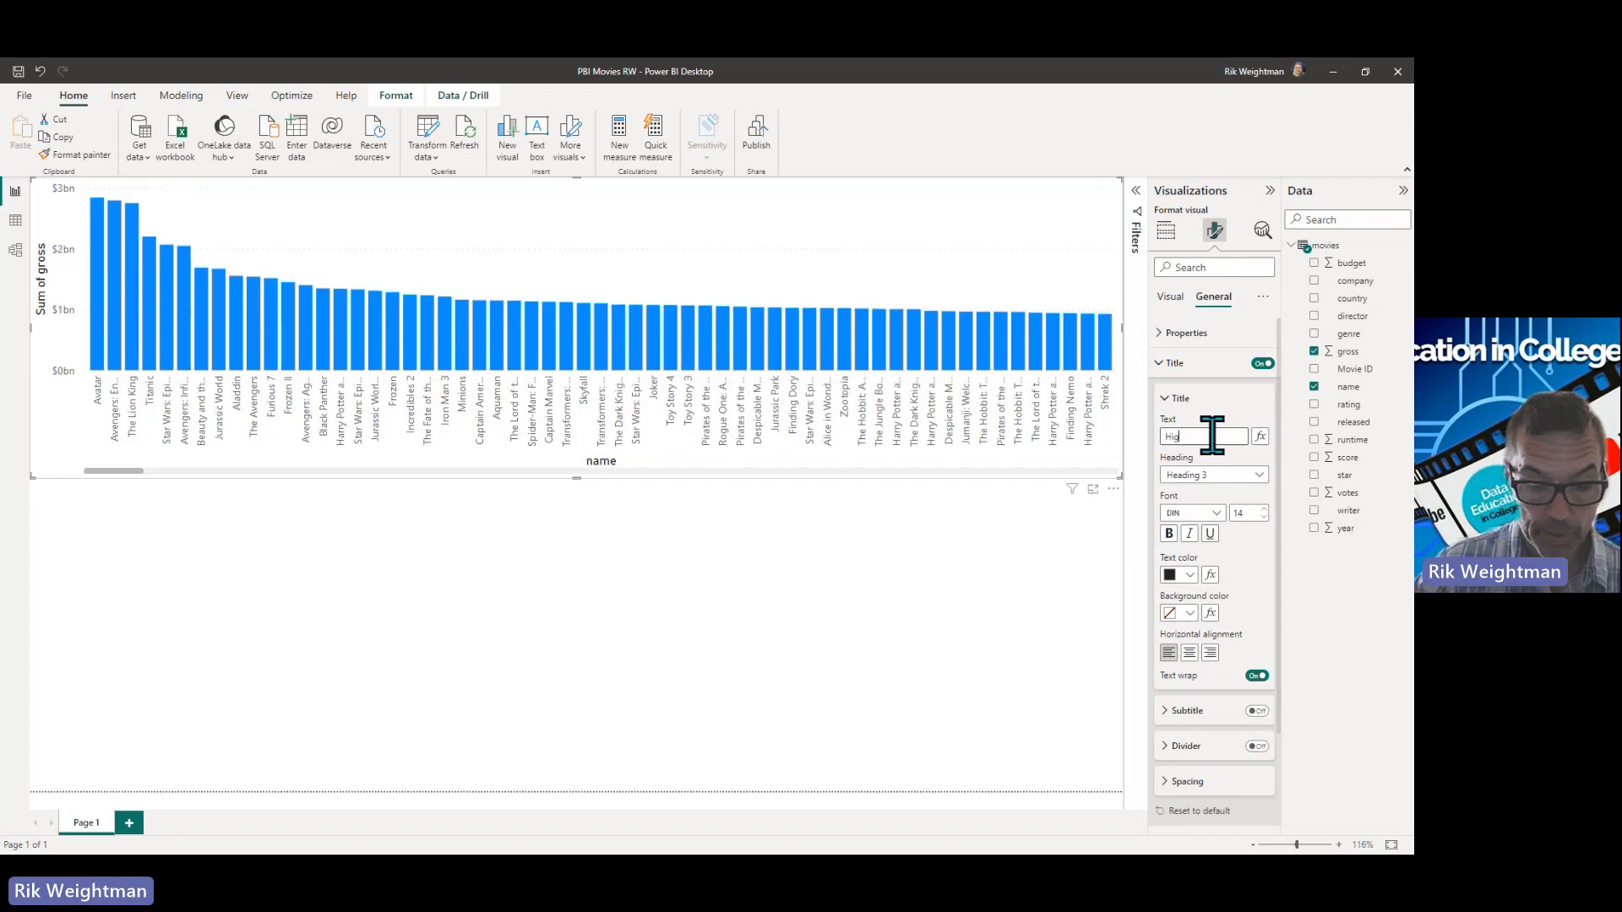
{"action": "type", "text": "hest Gr"}
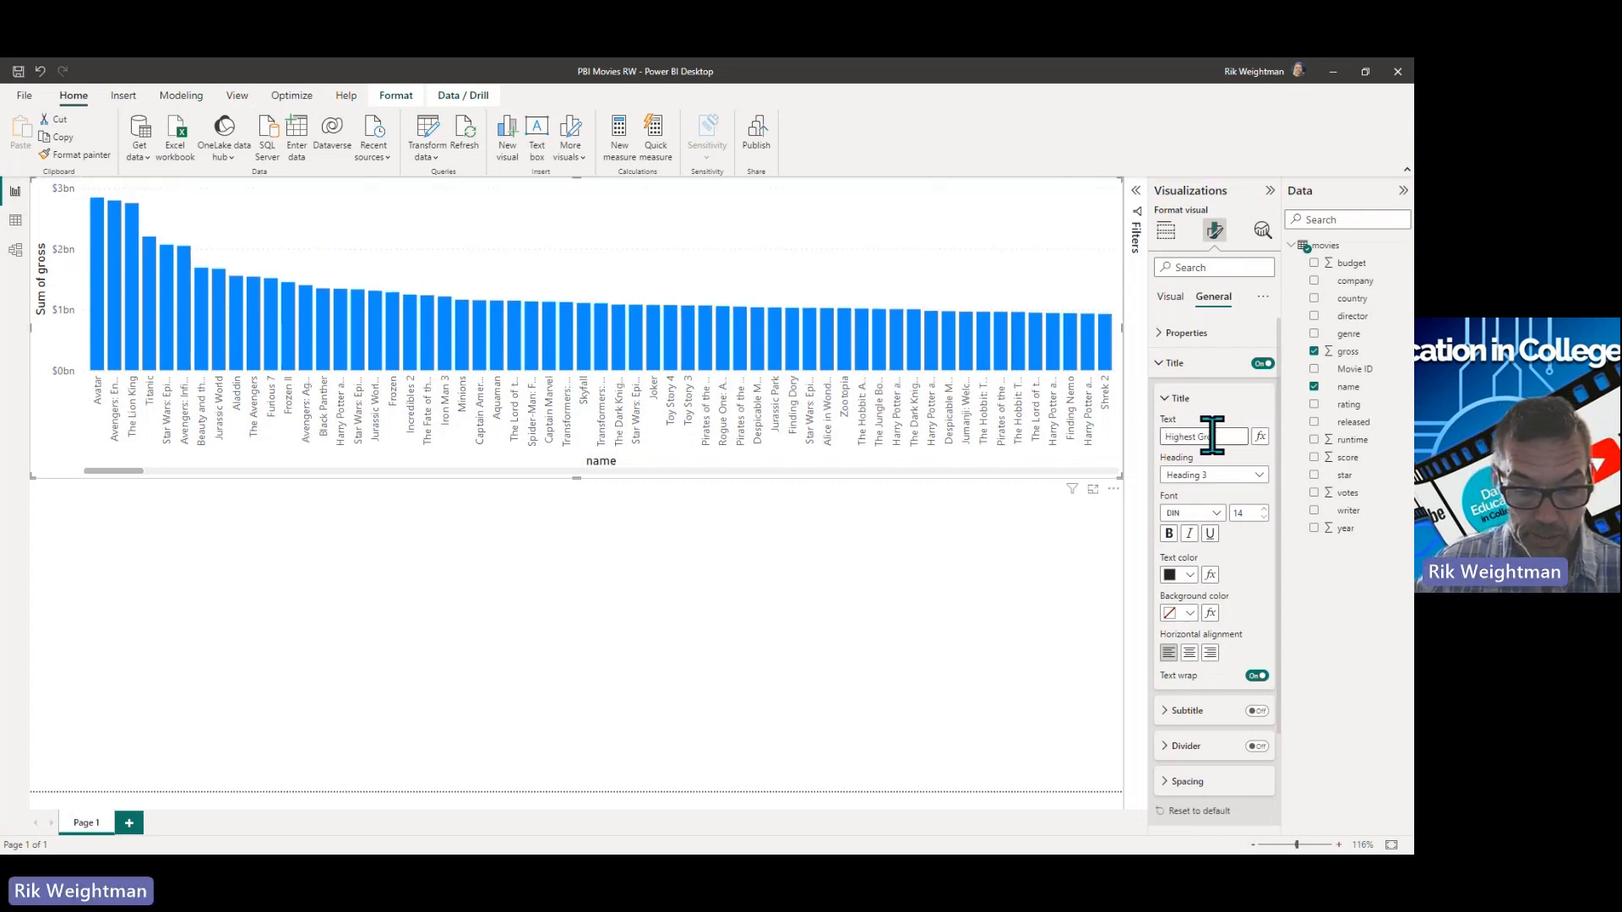
{"action": "type", "text": "ossing Movie"}
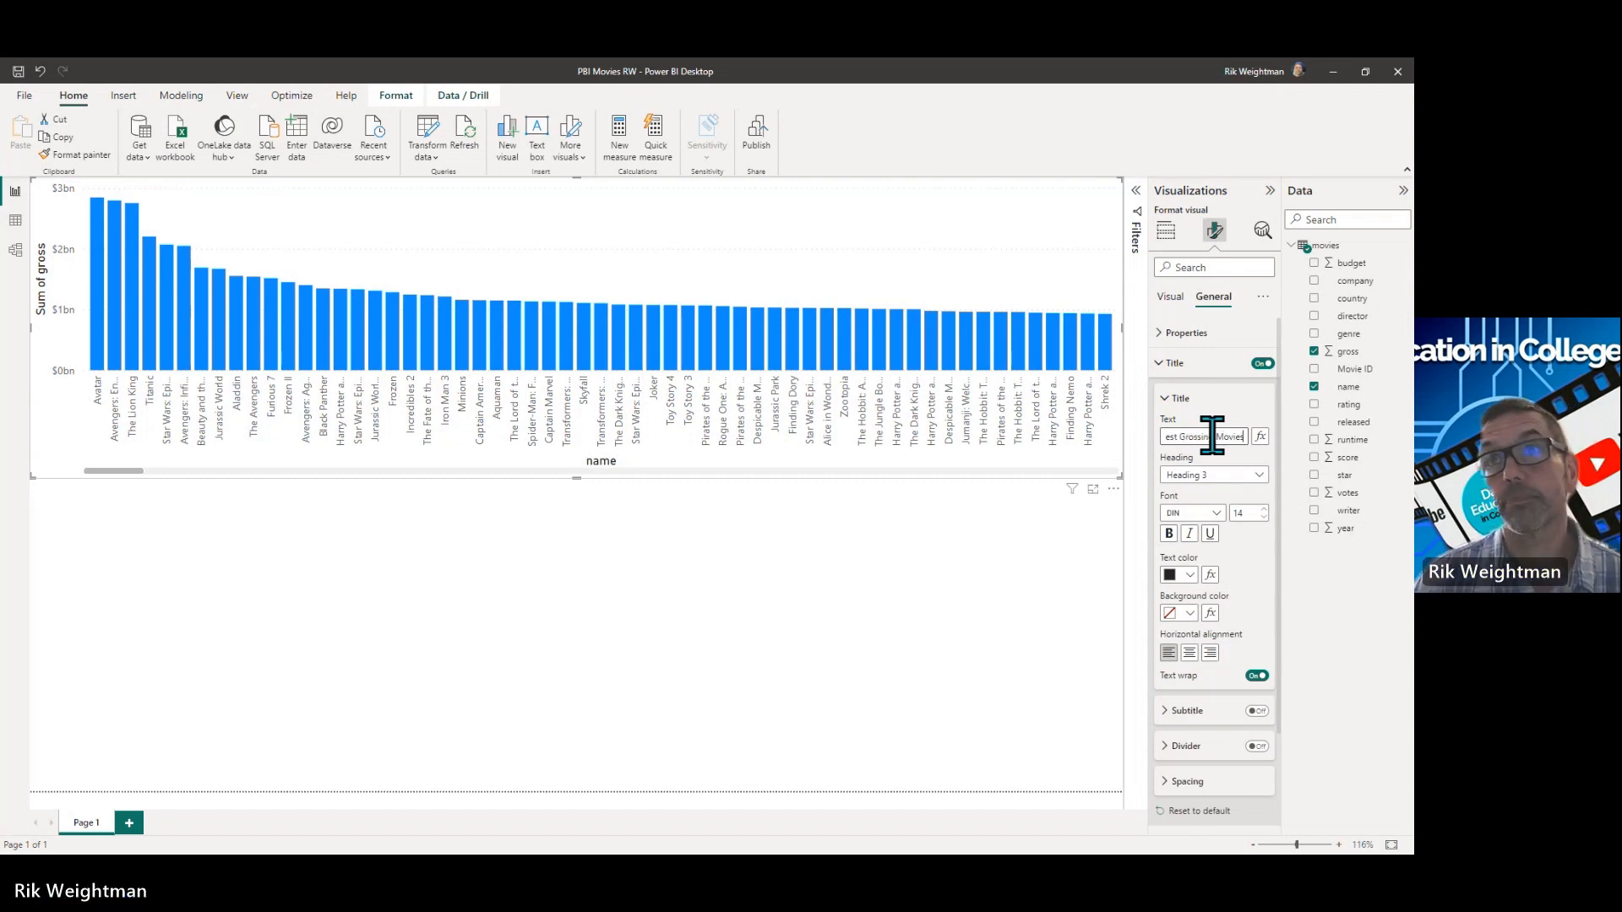
{"action": "key", "text": "Return"}
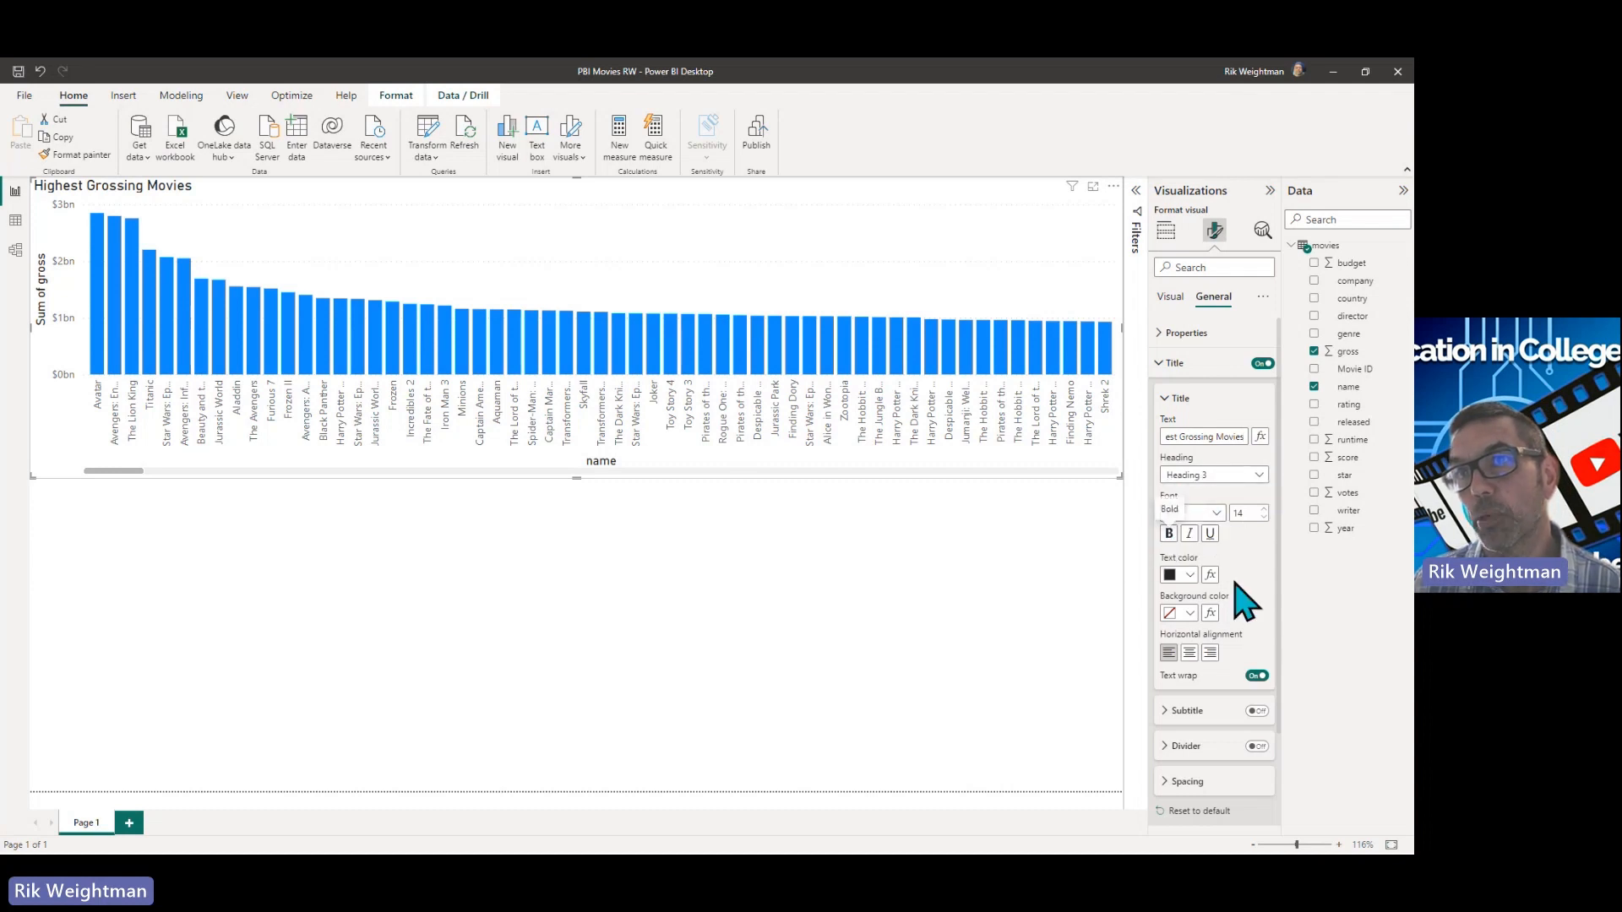
{"action": "left_click", "coordinate": [1191, 655]}
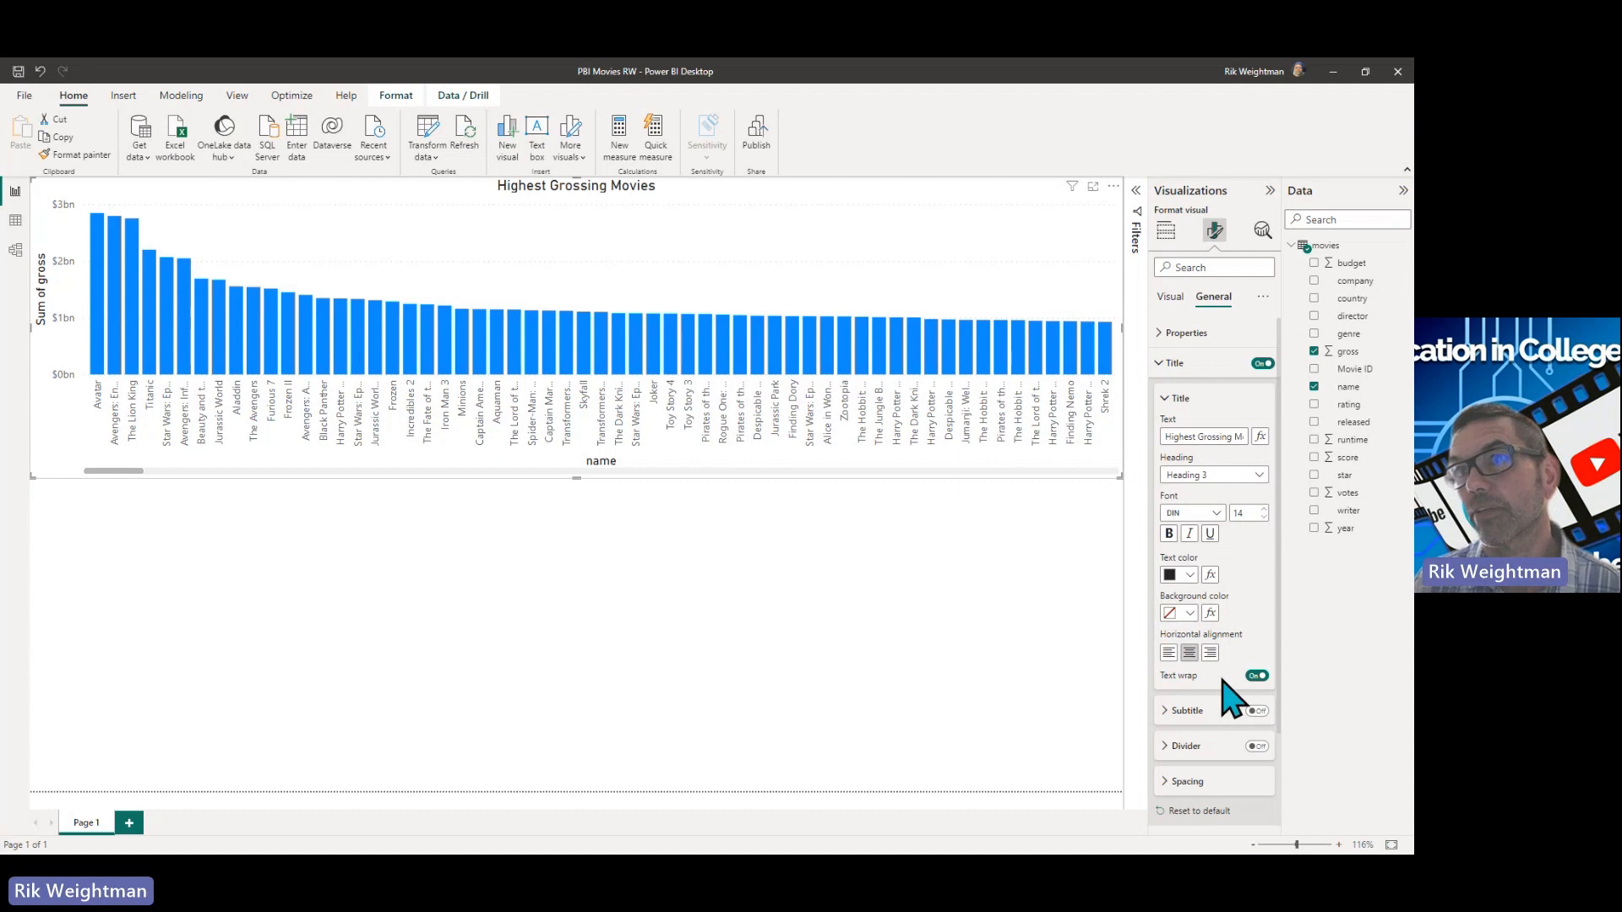
{"action": "left_click", "coordinate": [1160, 366]}
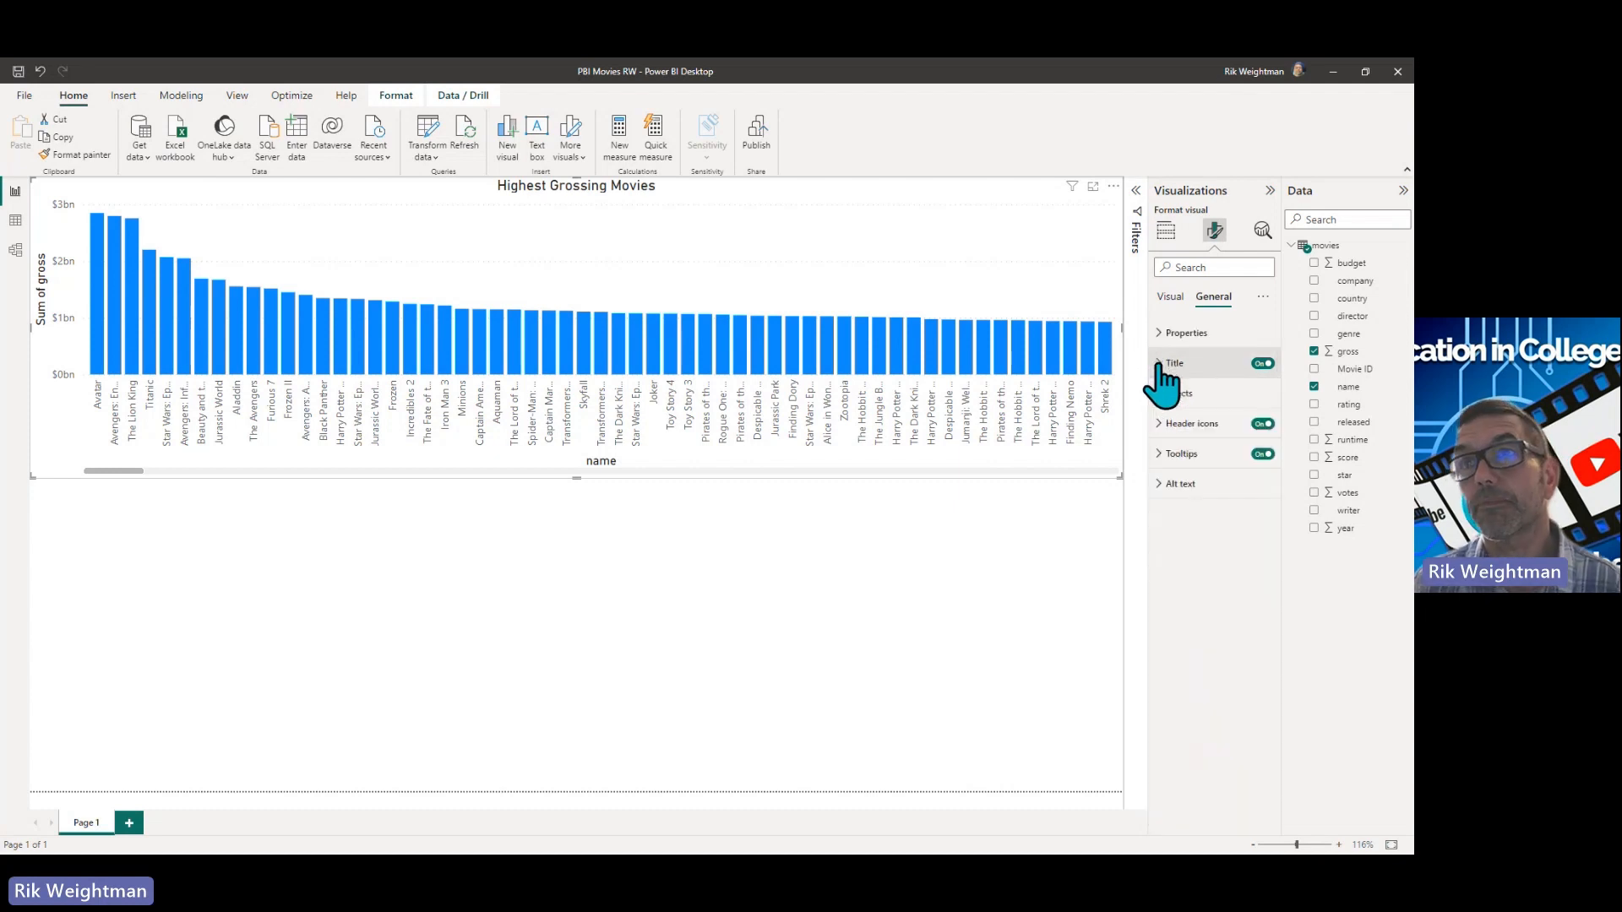
- Try a light blue background on the chart and set the background colour back to white
{"action": "left_click", "coordinate": [1211, 395]}
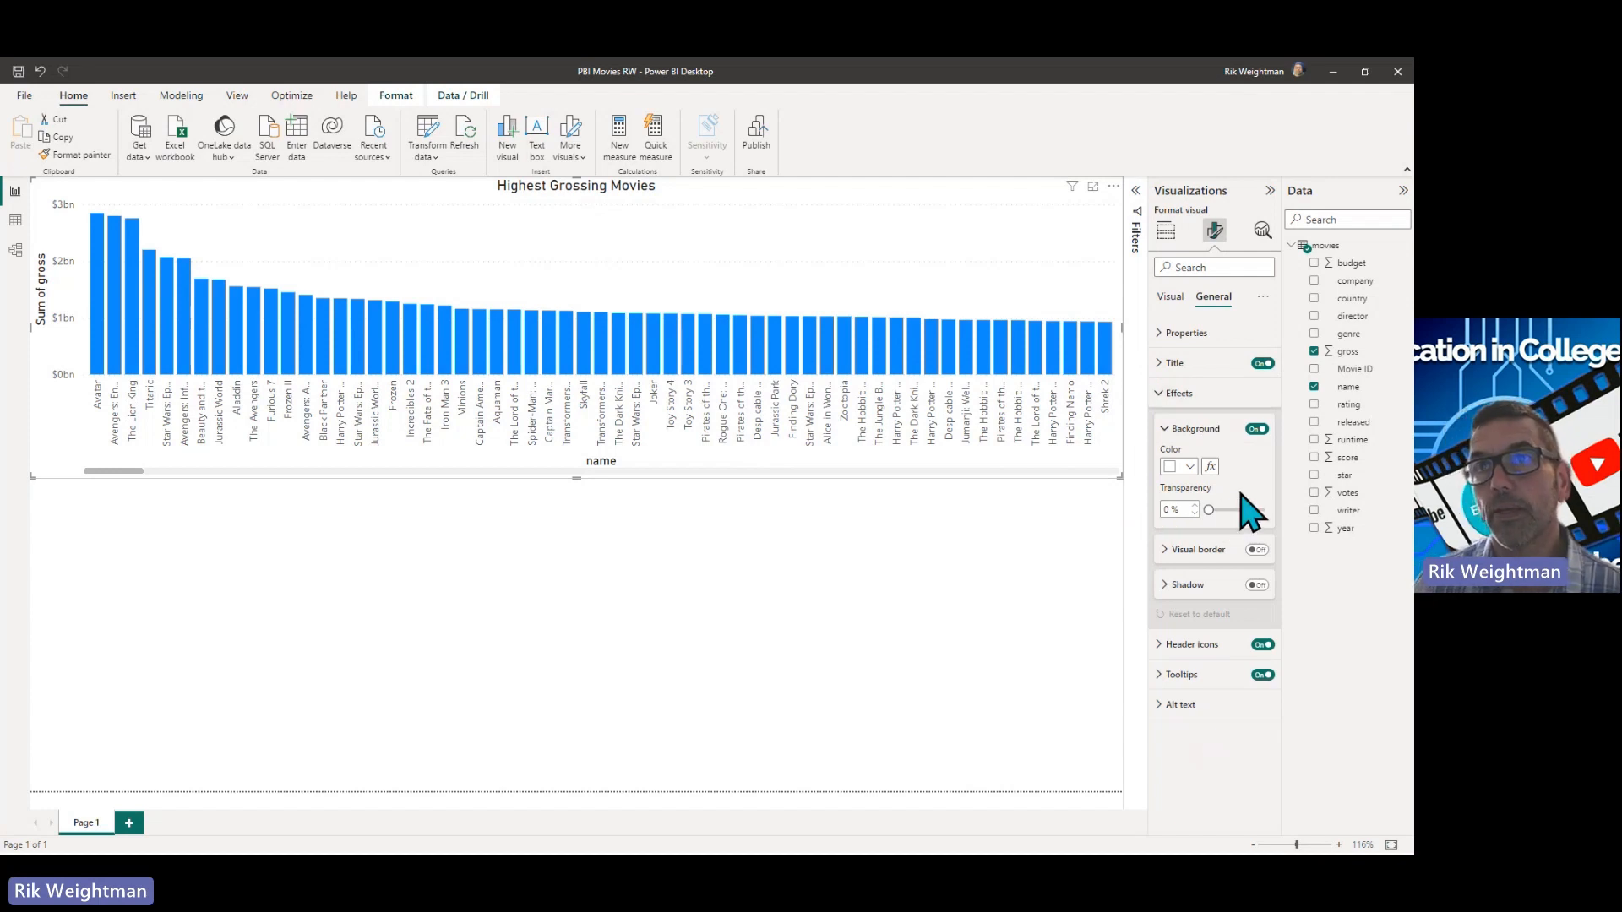
{"action": "left_click", "coordinate": [1191, 468]}
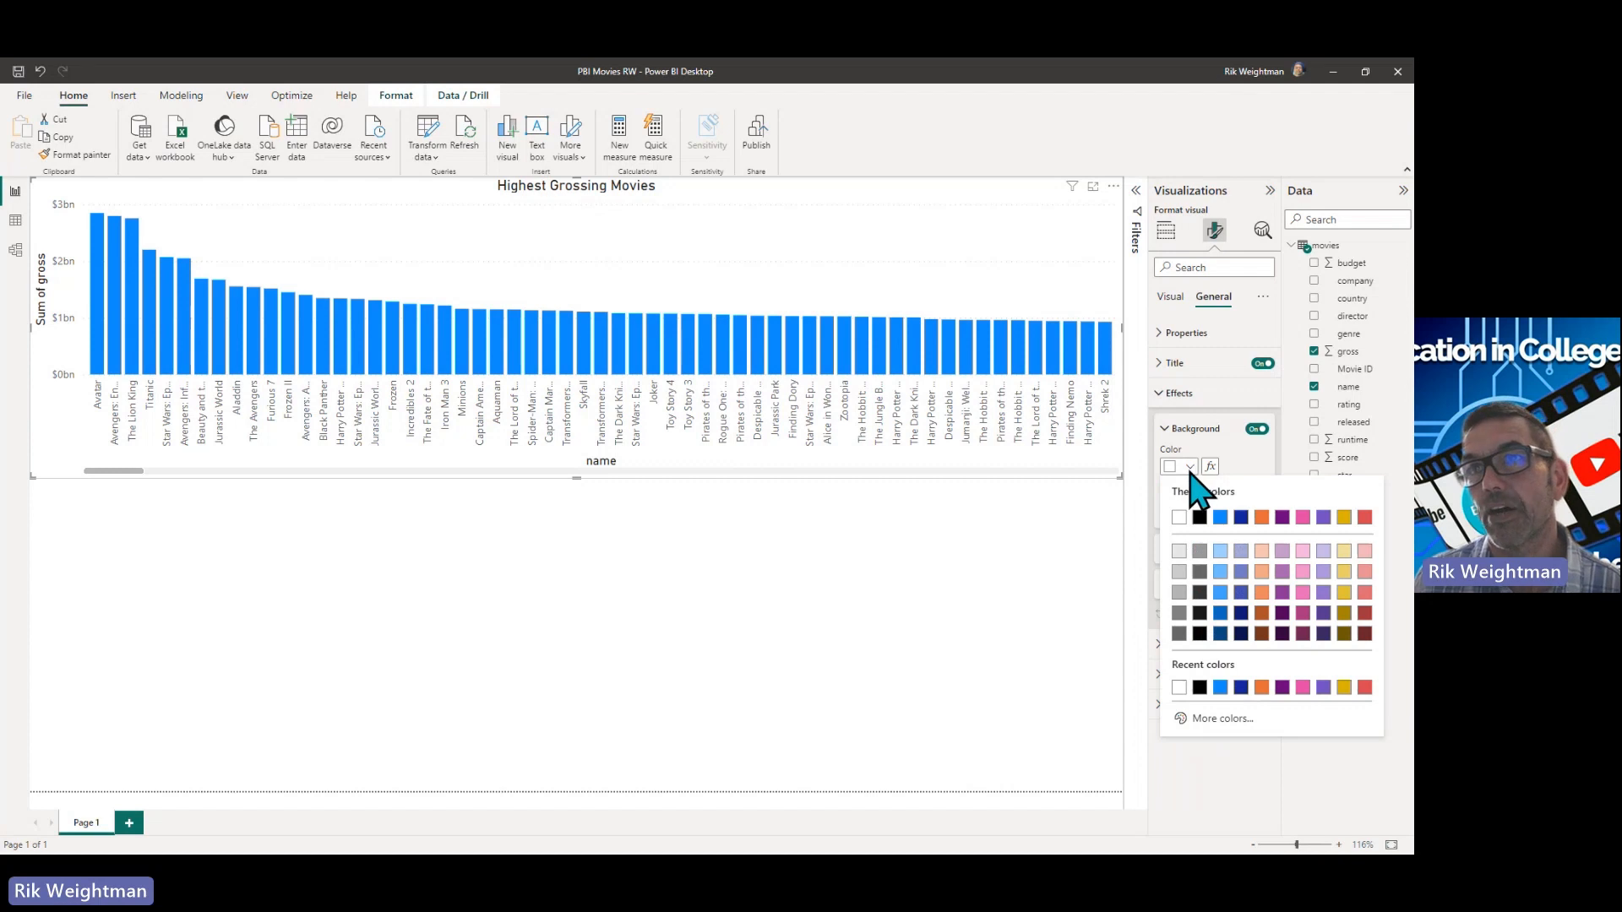
{"action": "left_click", "coordinate": [1223, 551]}
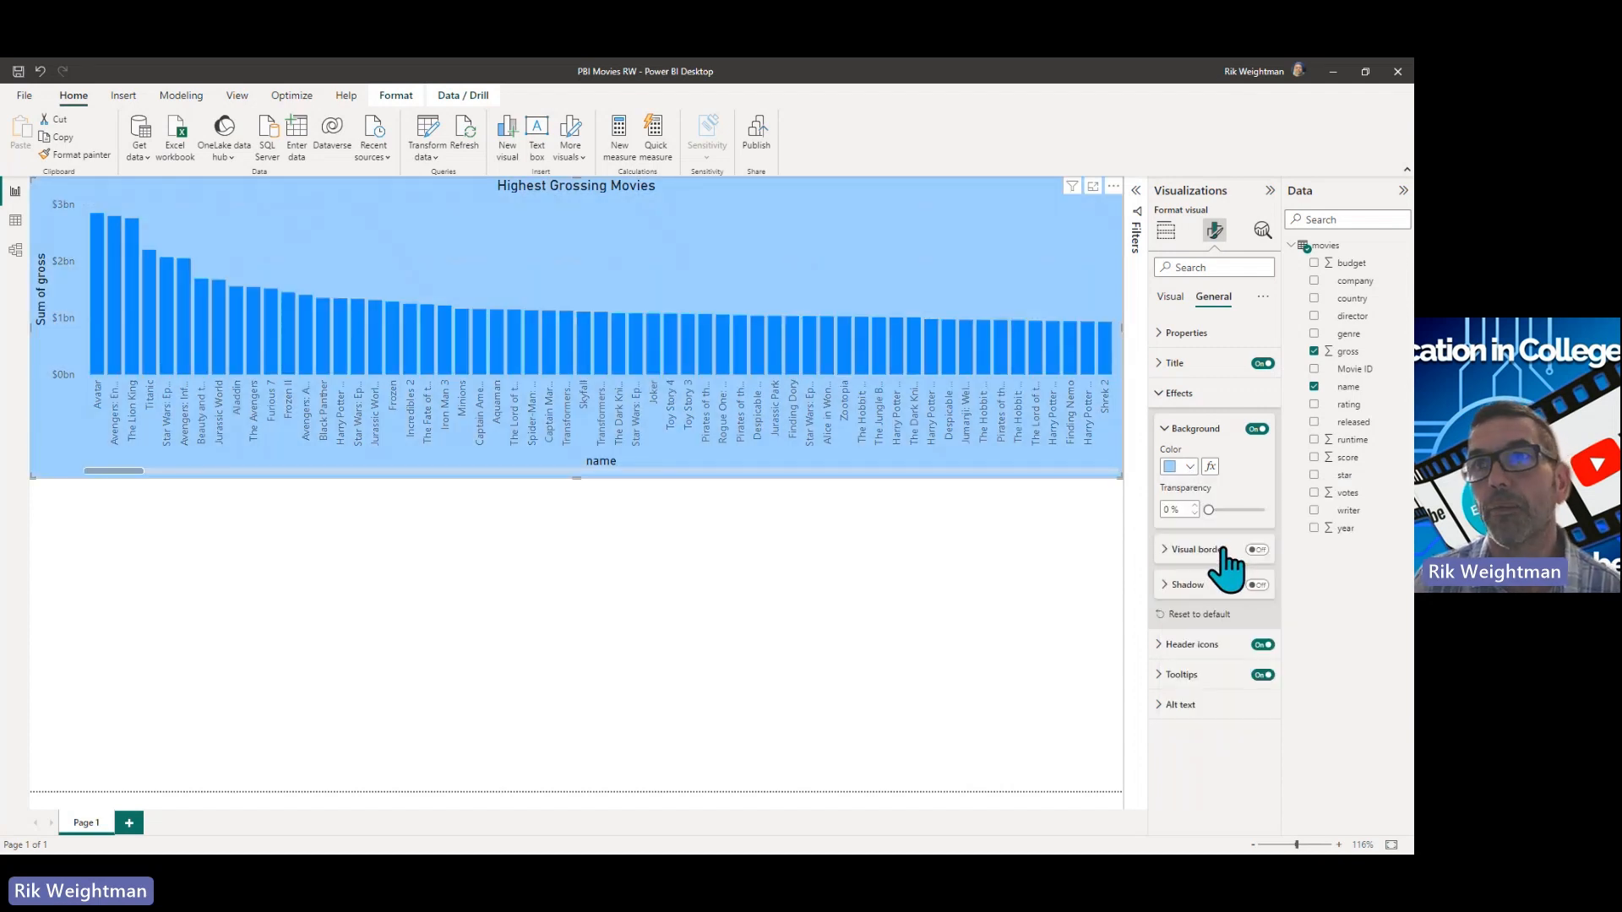
{"action": "left_click", "coordinate": [1189, 467]}
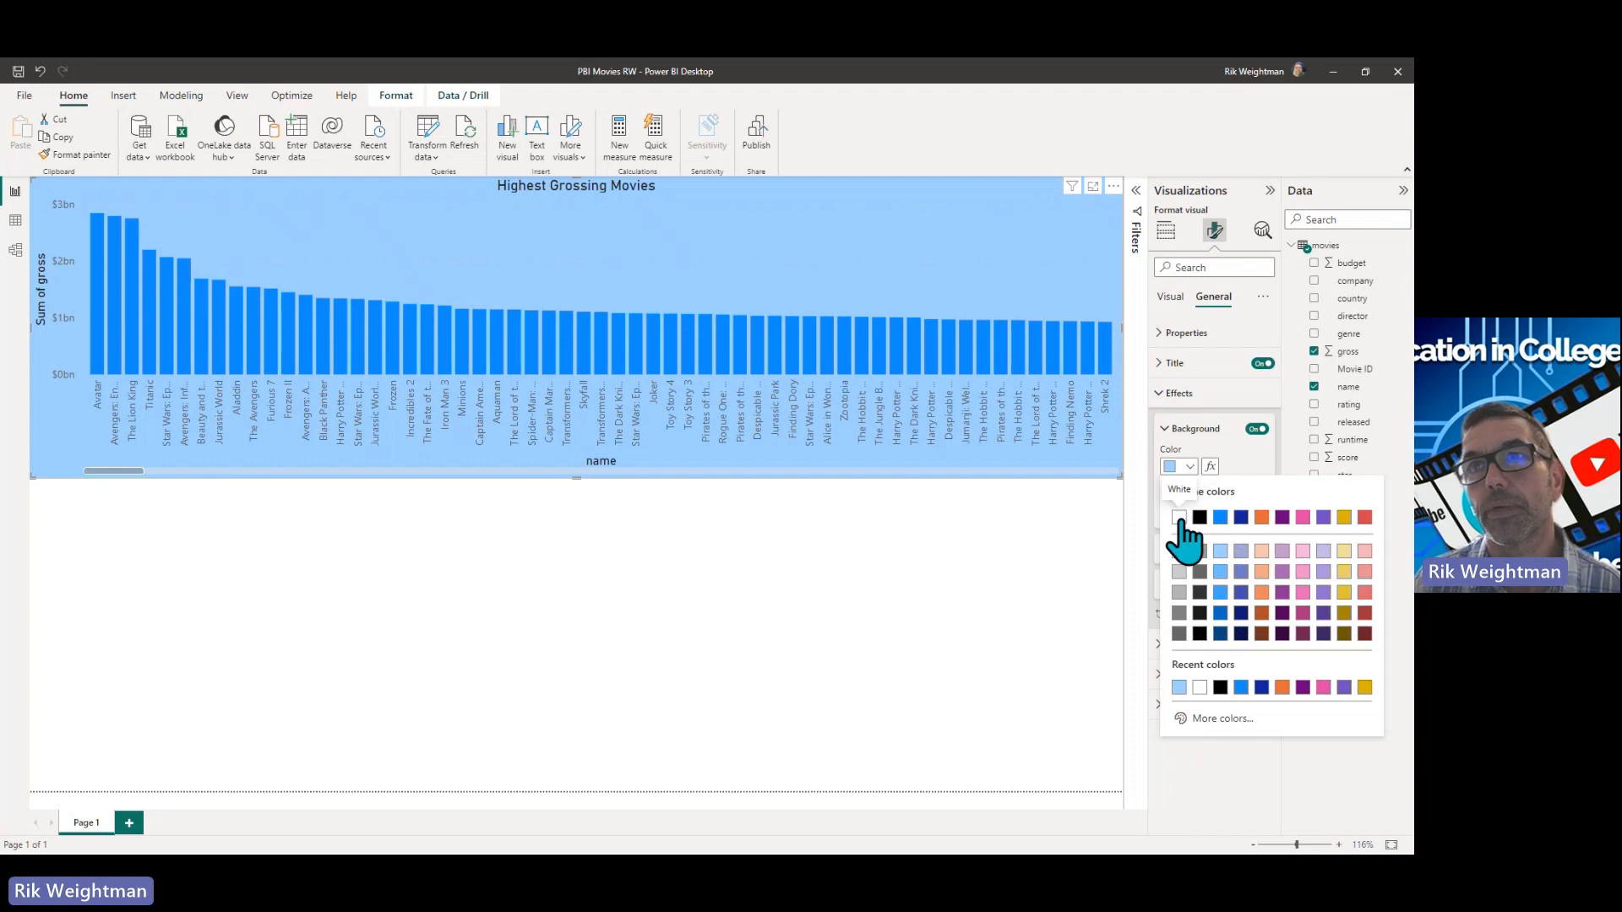
{"action": "left_click", "coordinate": [1179, 517]}
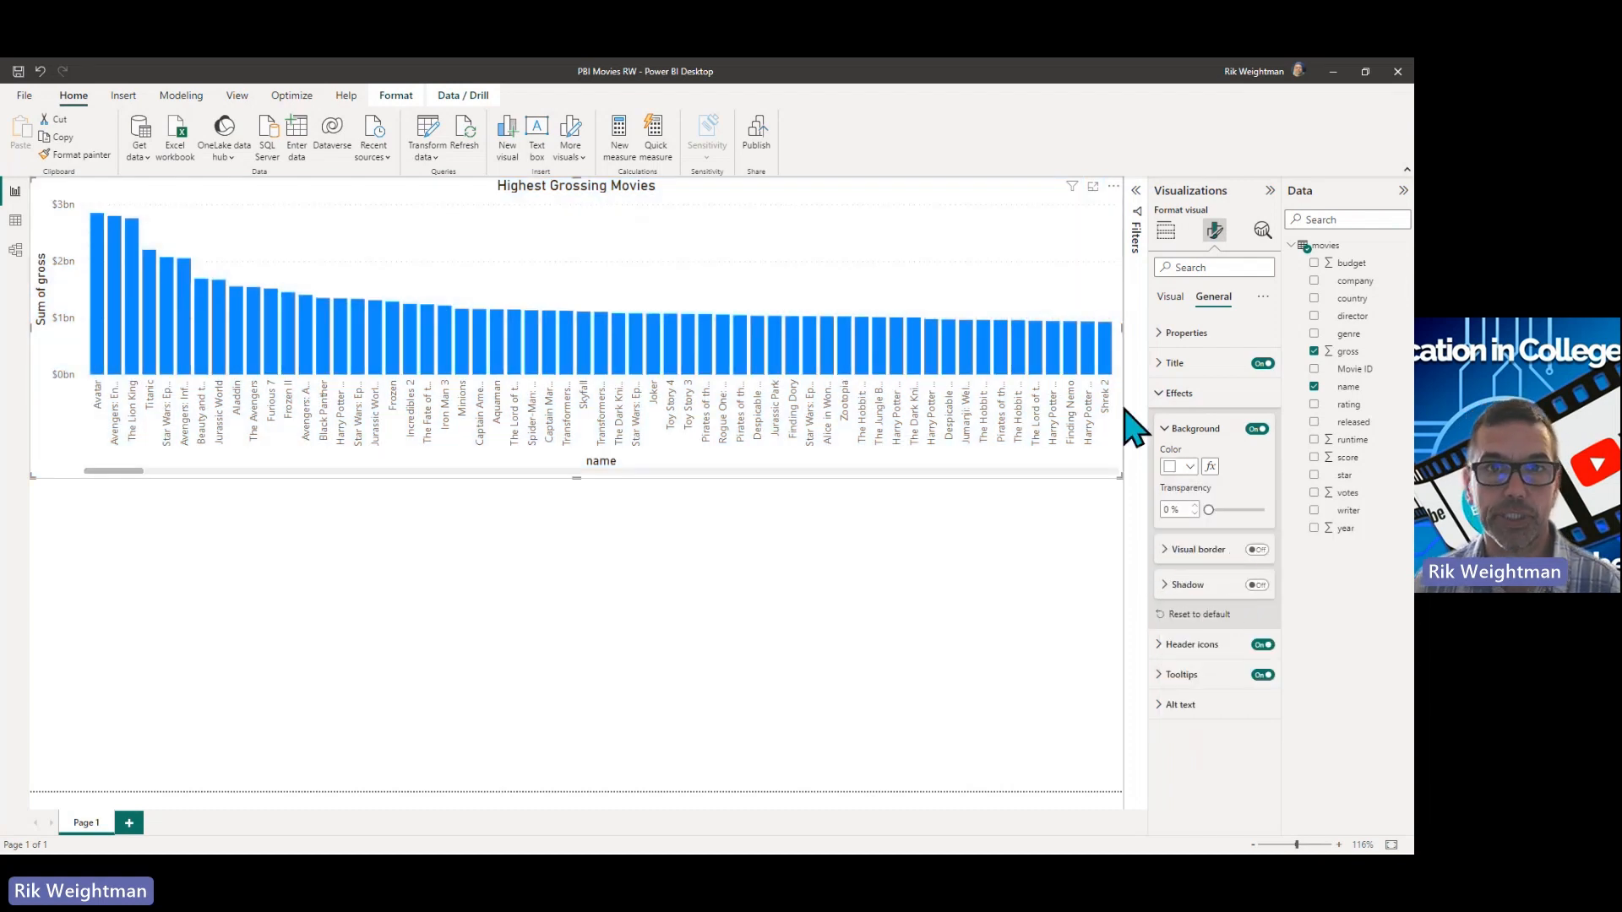
- Turn on the visual border and shadow effects for the chart and deselect it
{"action": "left_click", "coordinate": [1257, 550]}
{"action": "left_click", "coordinate": [1257, 585]}
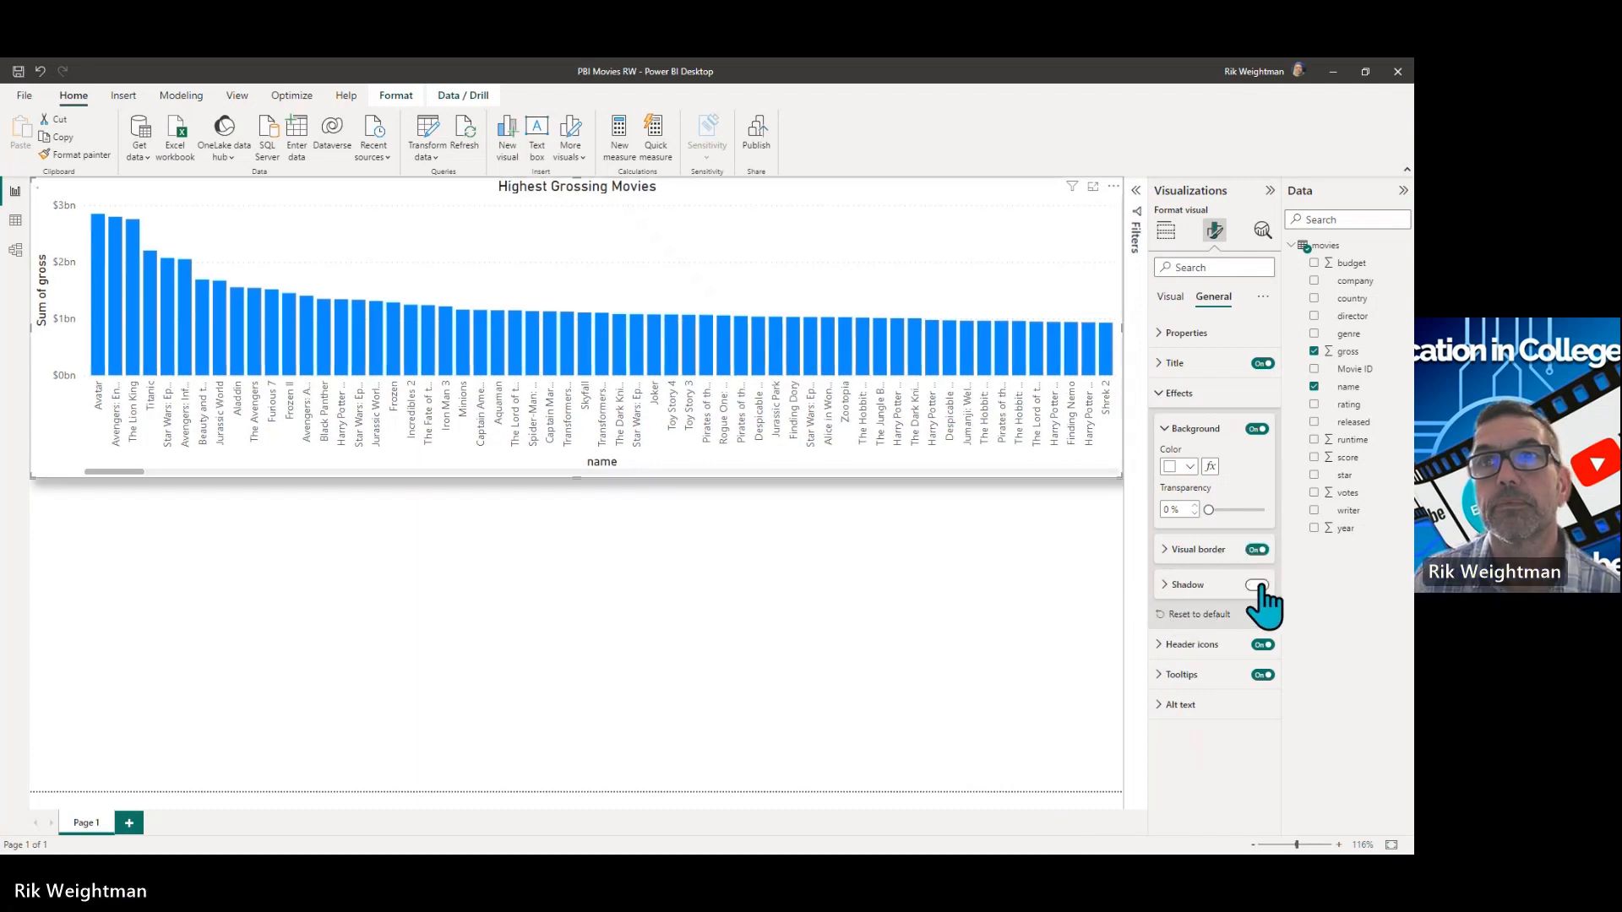
{"action": "left_click", "coordinate": [920, 620]}
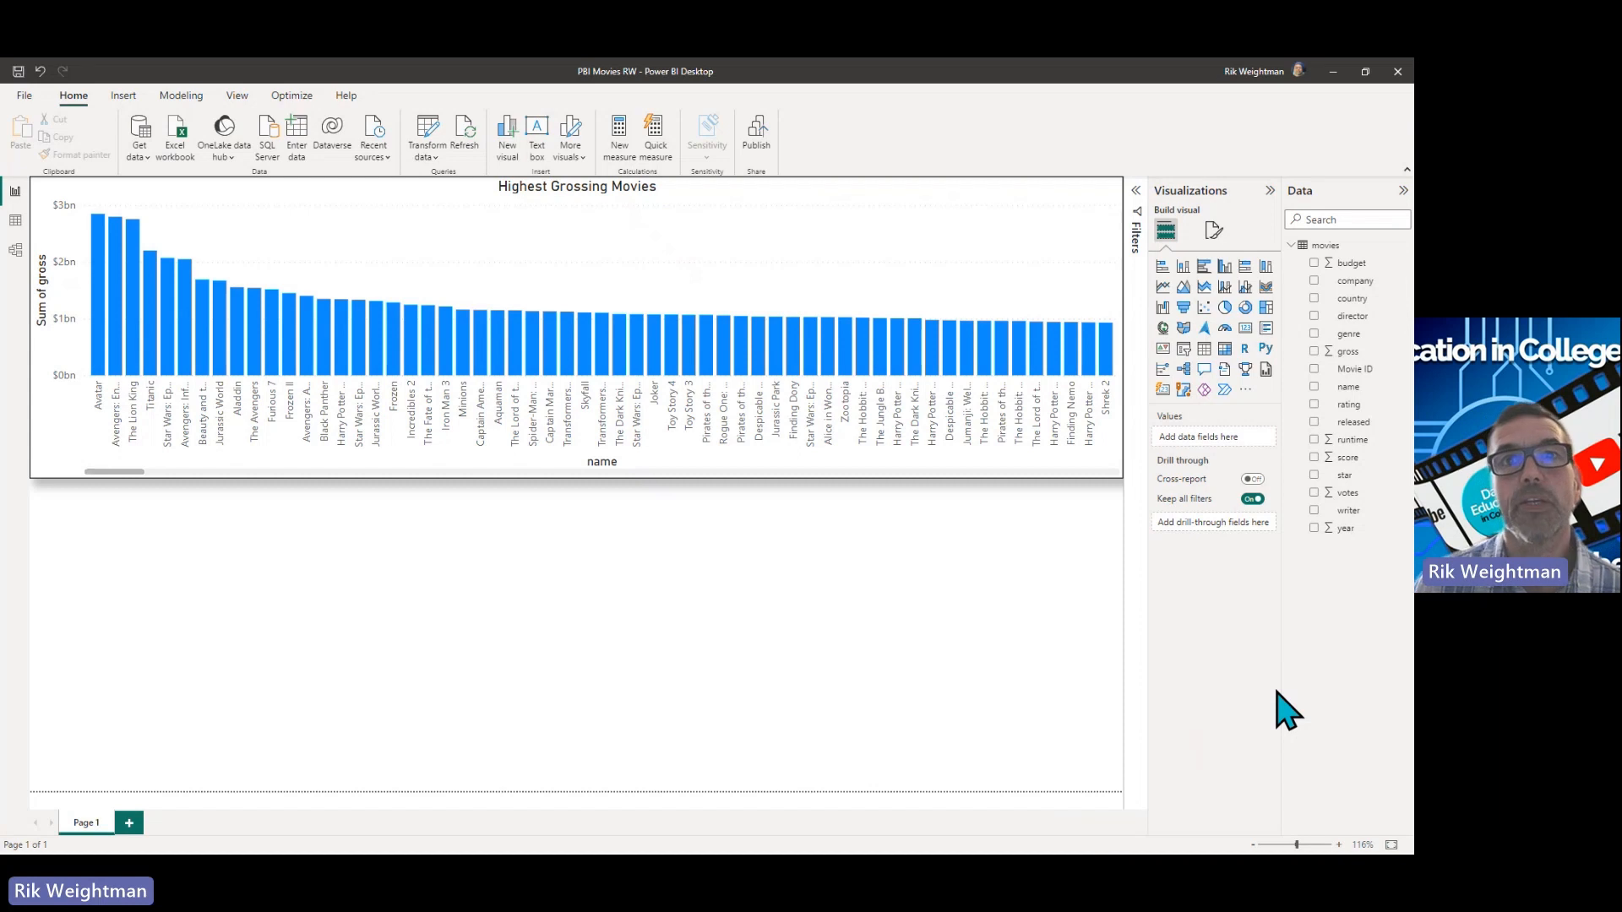
- Reselect the chart and review its background, visual border and shadow effect settings
{"action": "left_click", "coordinate": [854, 244]}
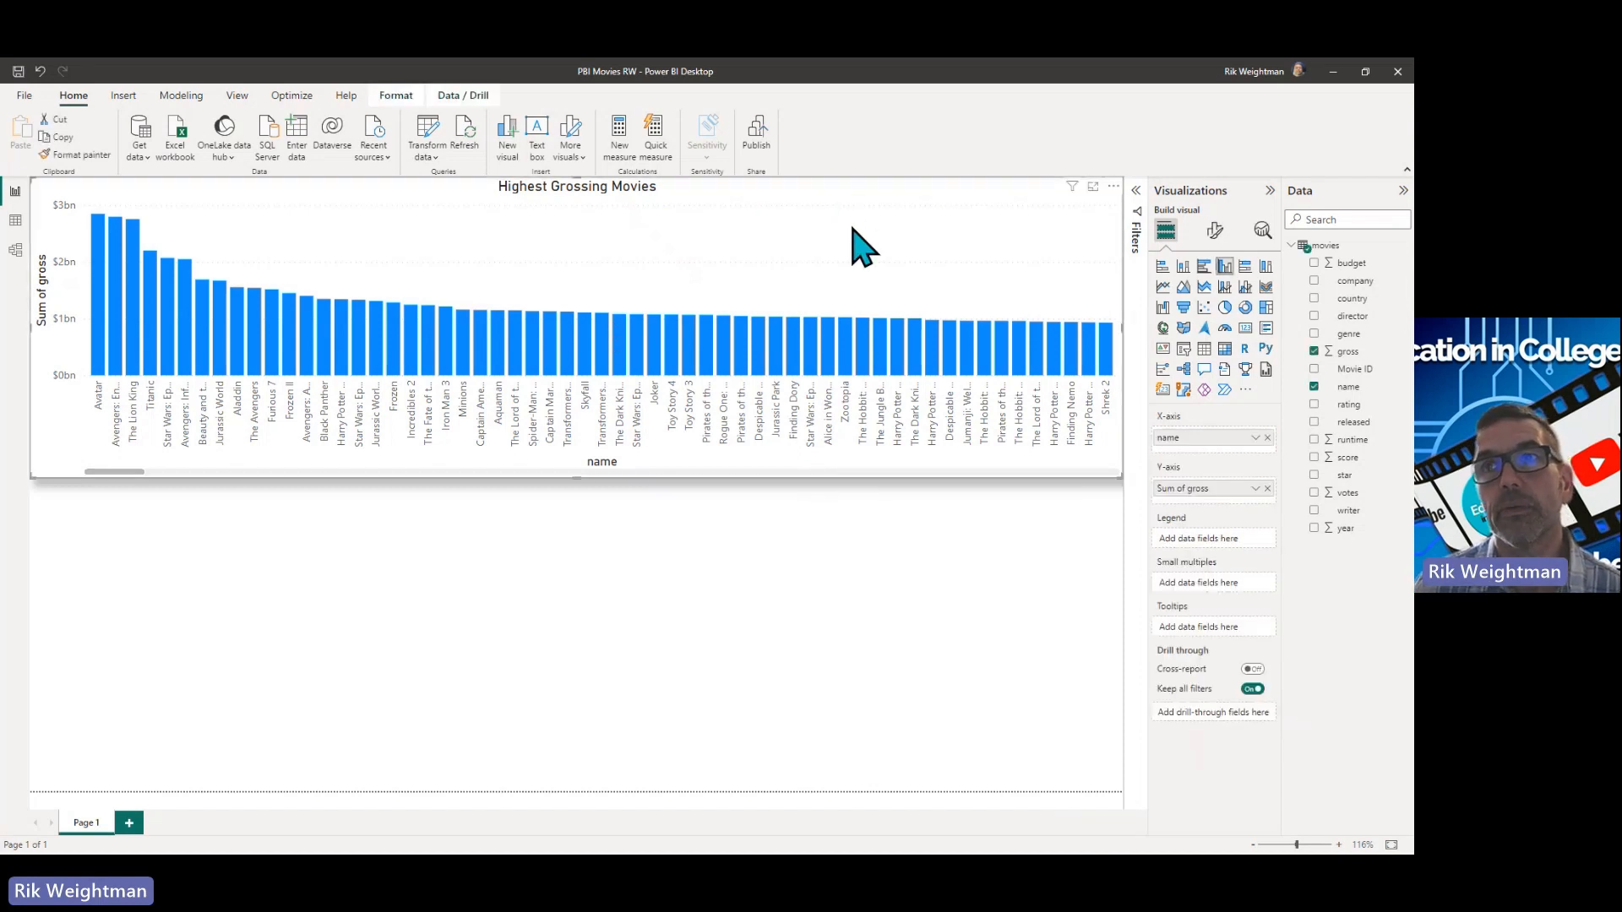
{"action": "left_click", "coordinate": [1213, 233]}
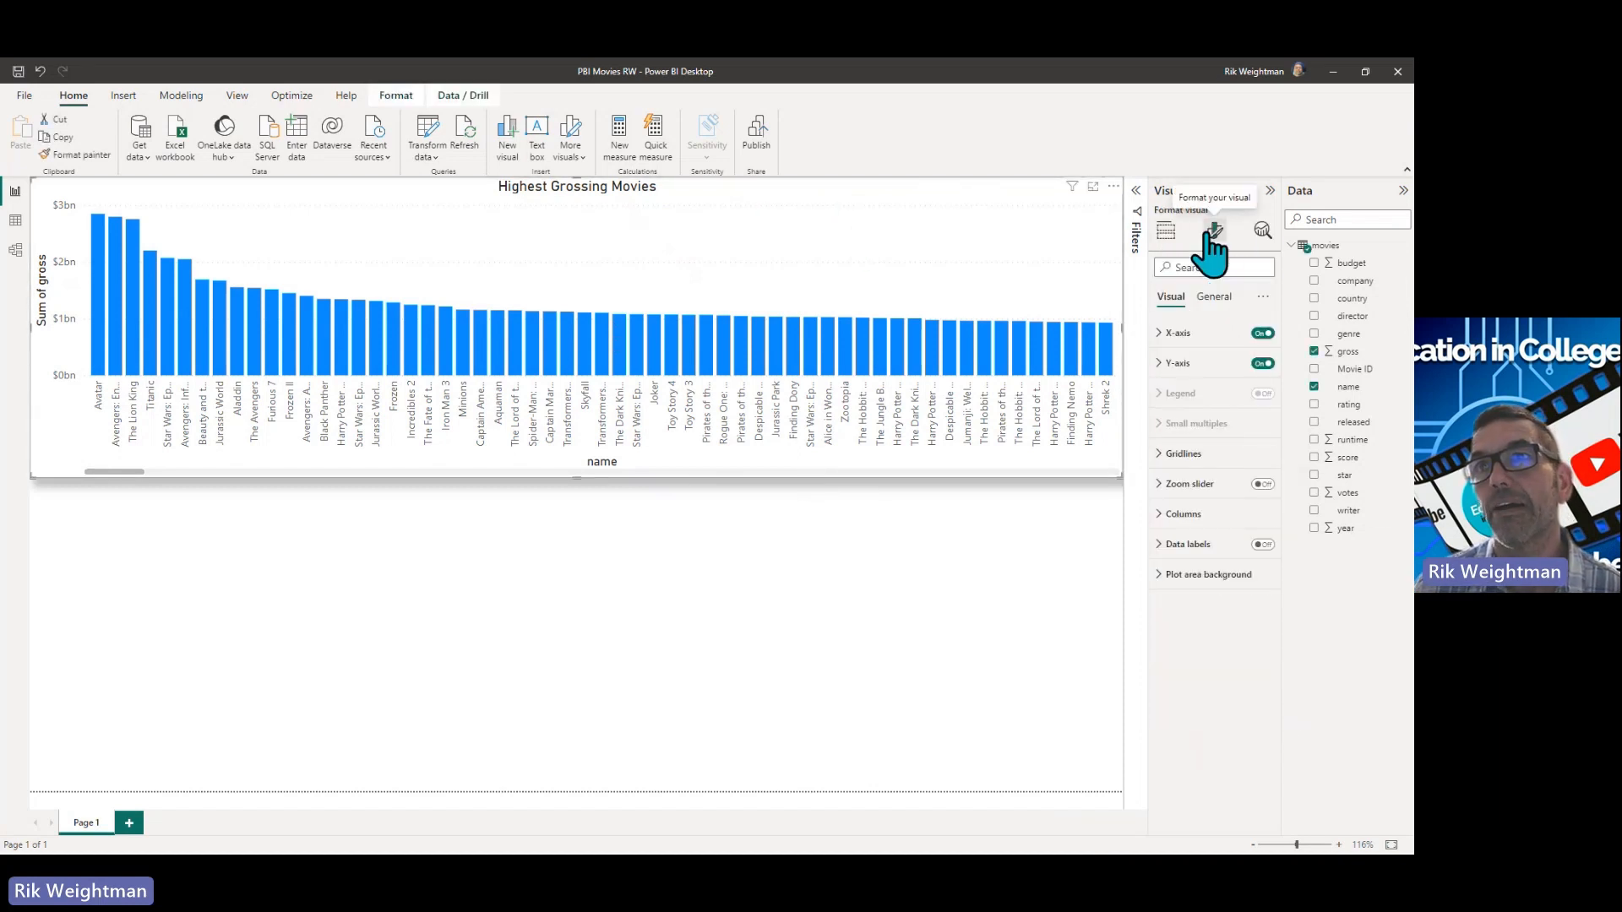
{"action": "left_click", "coordinate": [1214, 298]}
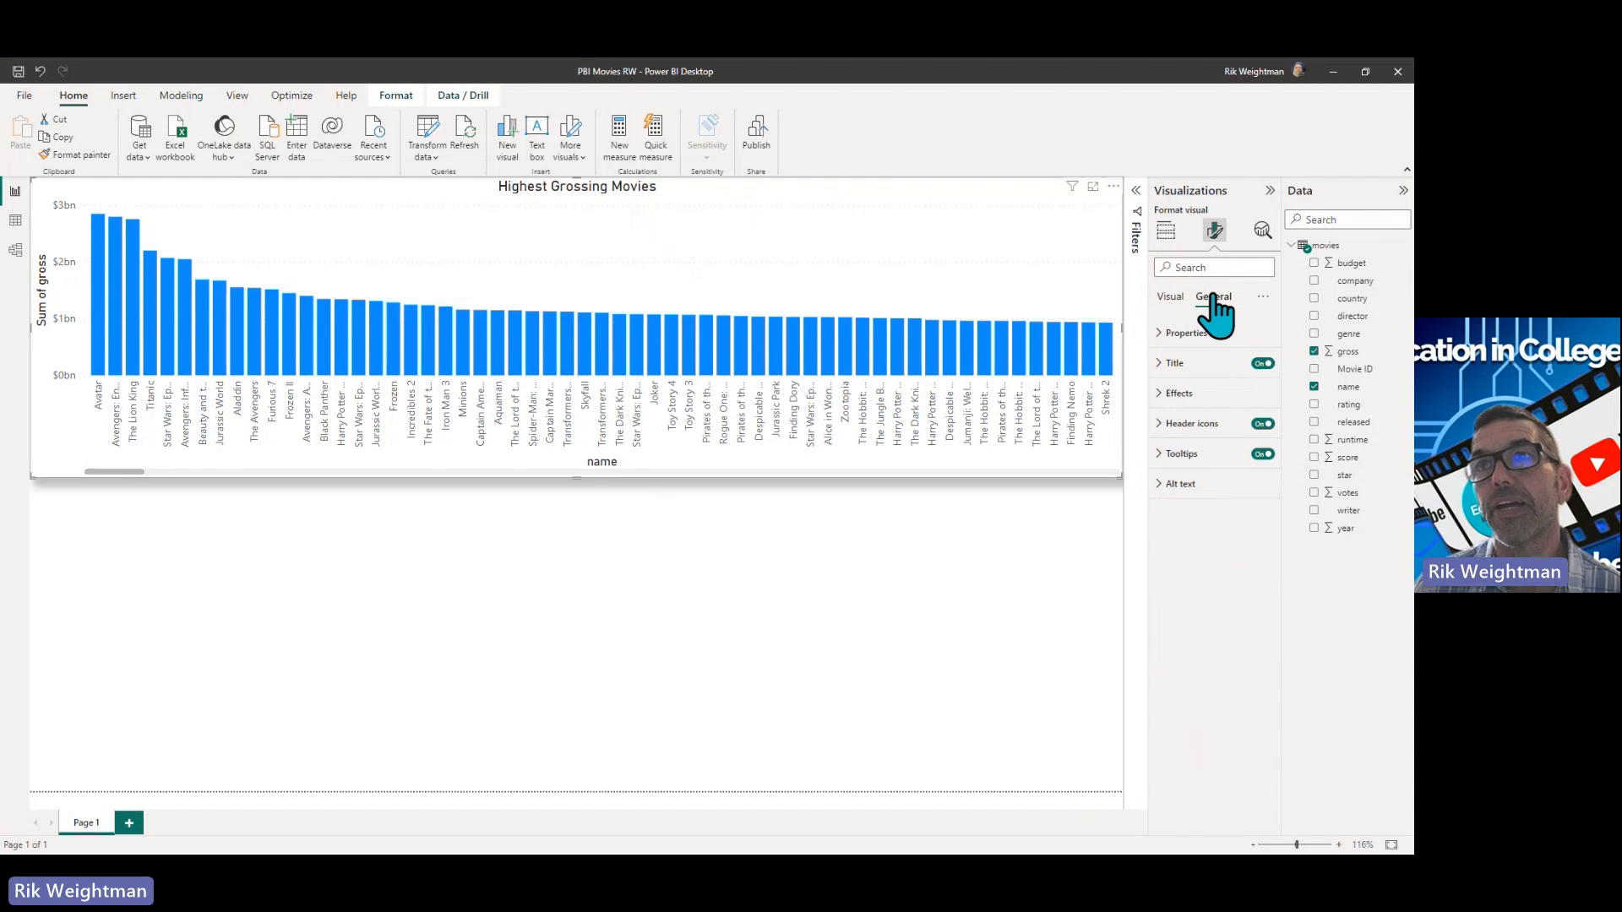
{"action": "left_click", "coordinate": [1197, 394]}
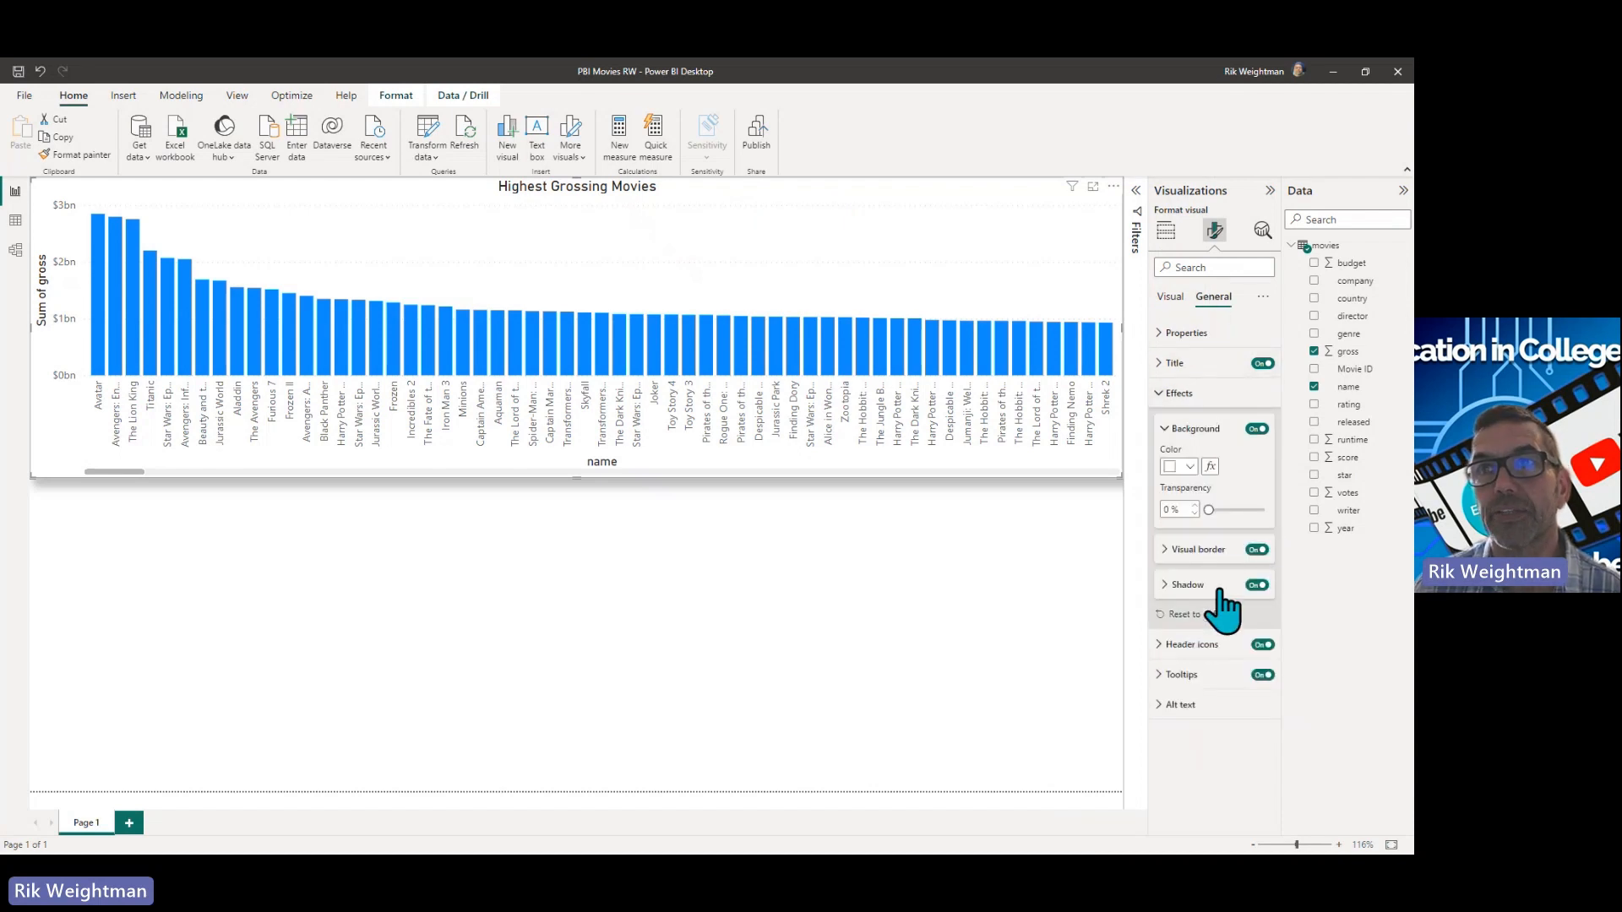
{"action": "left_click", "coordinate": [1158, 394]}
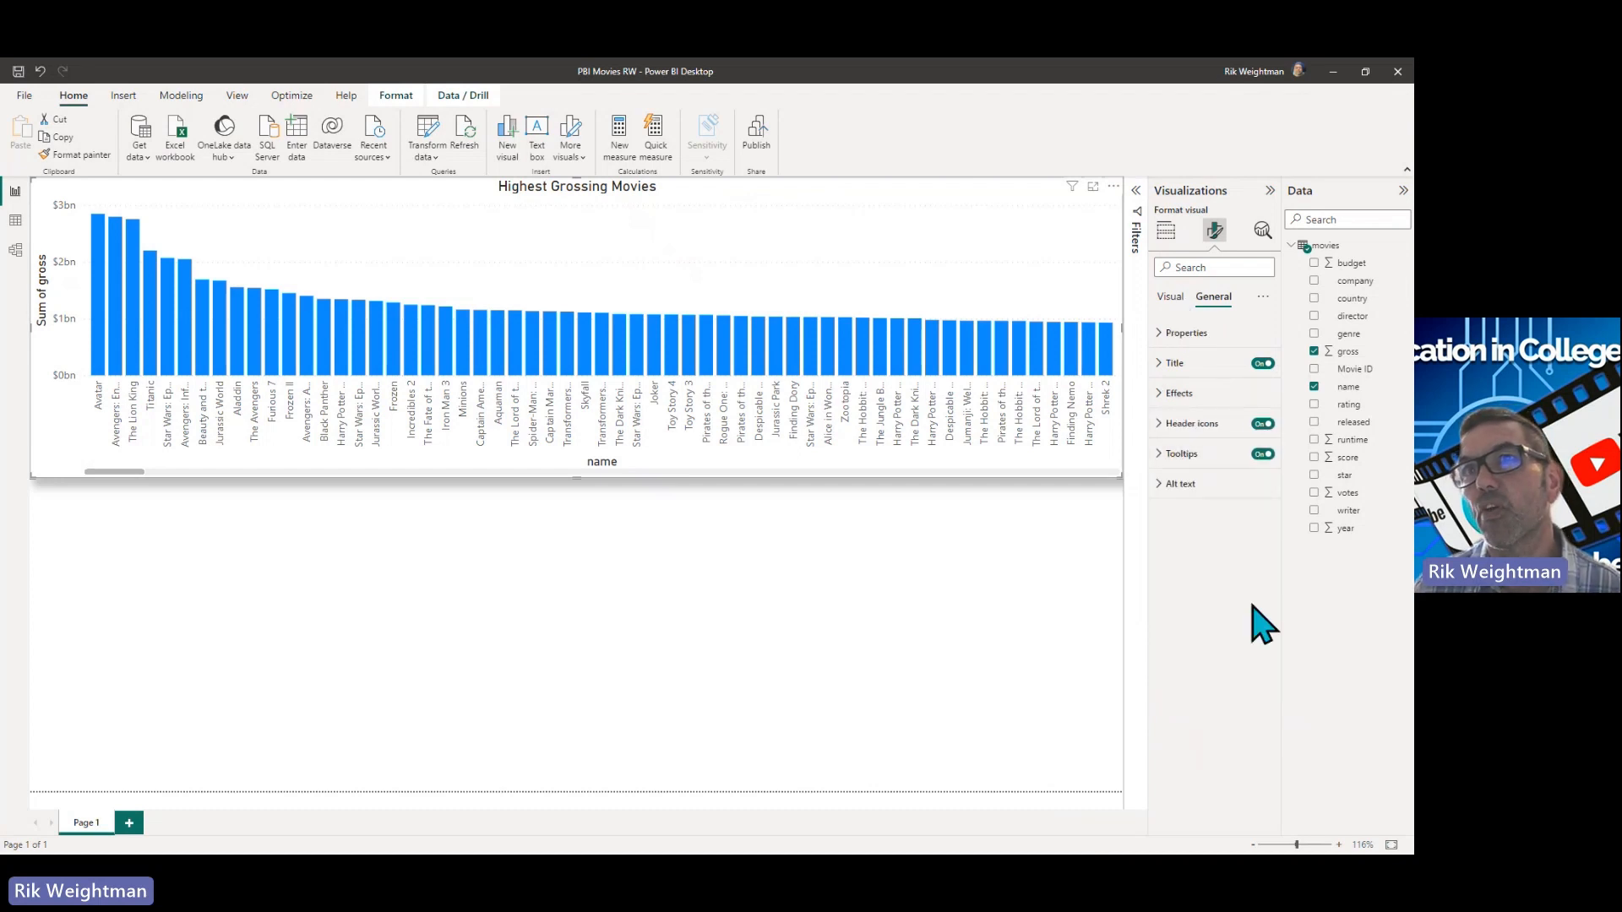
- Set the chart's X-axis label font size to 8 and turn off the X-axis title
{"action": "left_click", "coordinate": [1170, 298]}
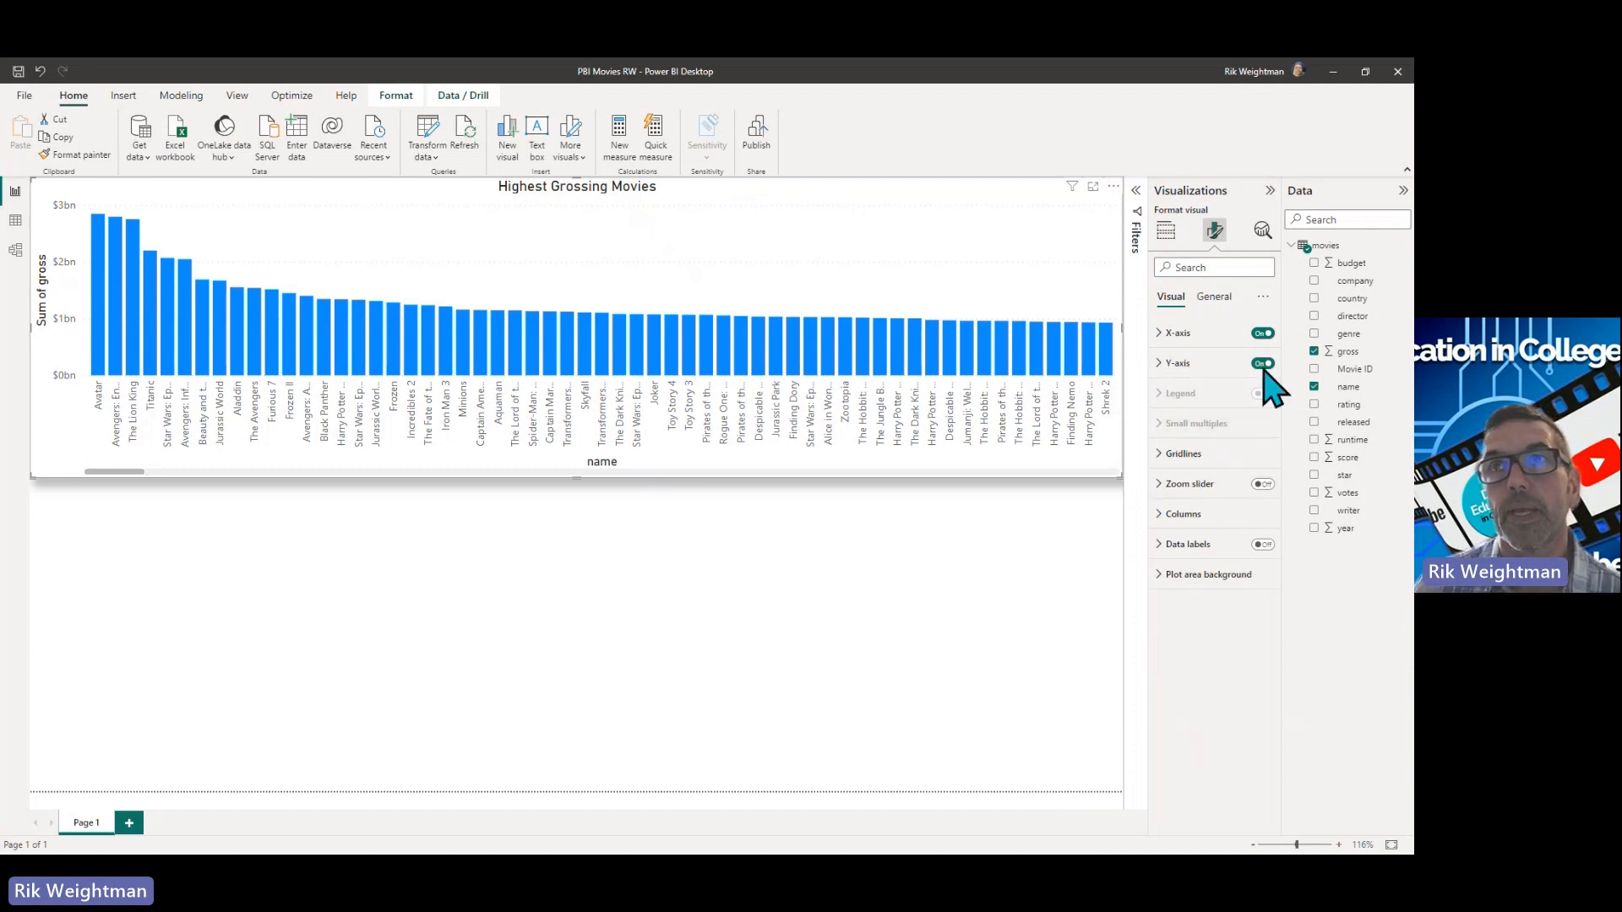
{"action": "left_click", "coordinate": [1220, 338]}
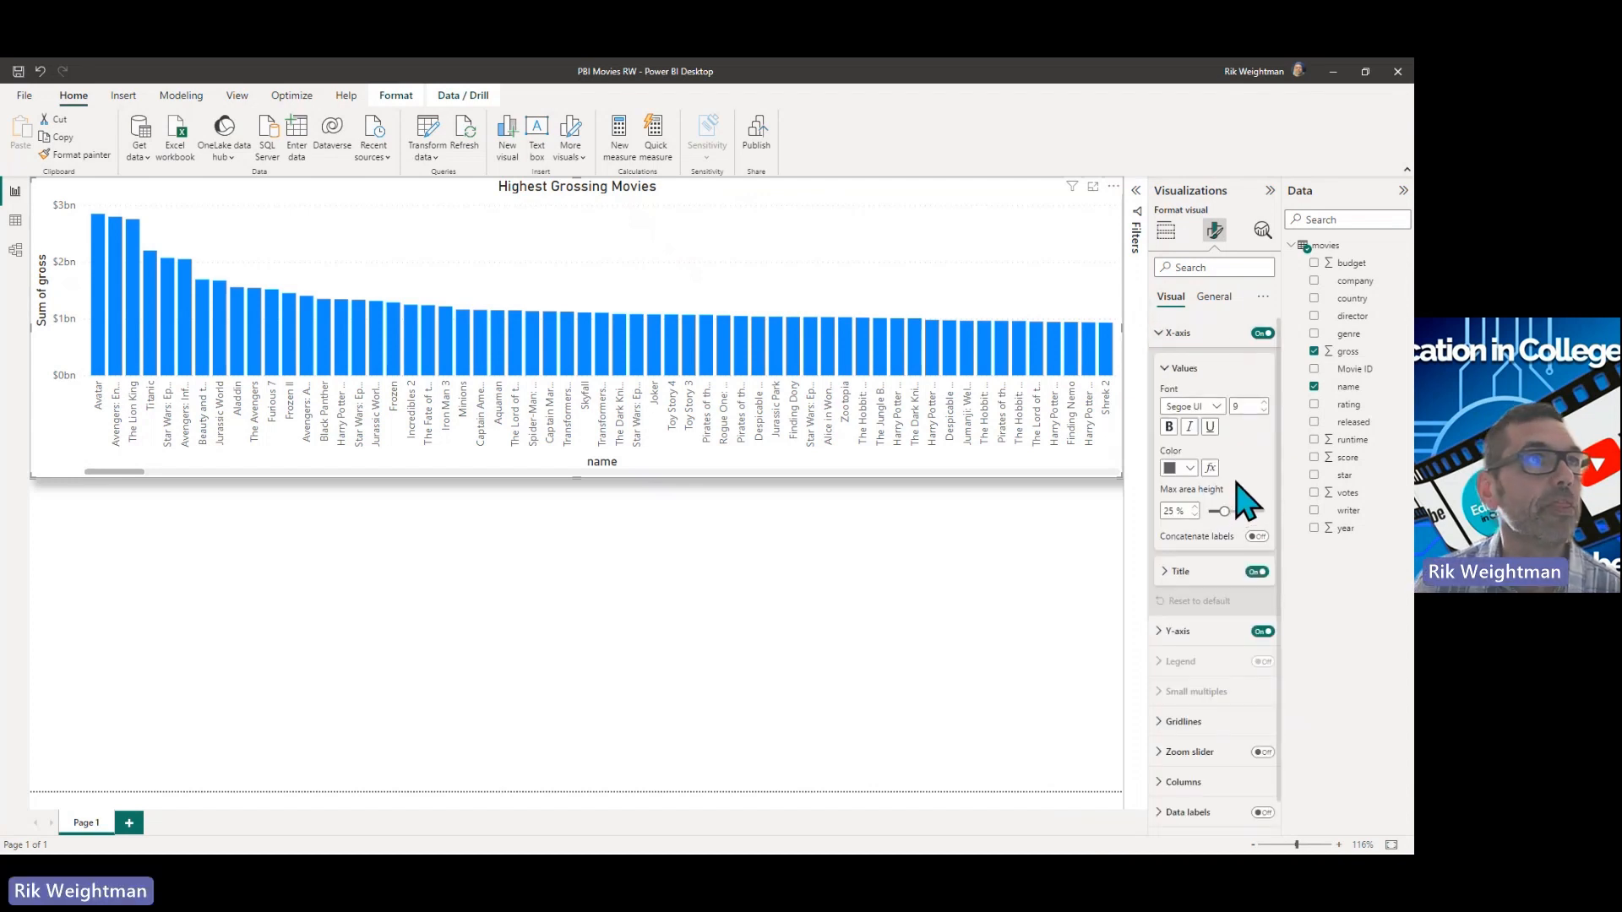
{"action": "left_click", "coordinate": [1214, 573]}
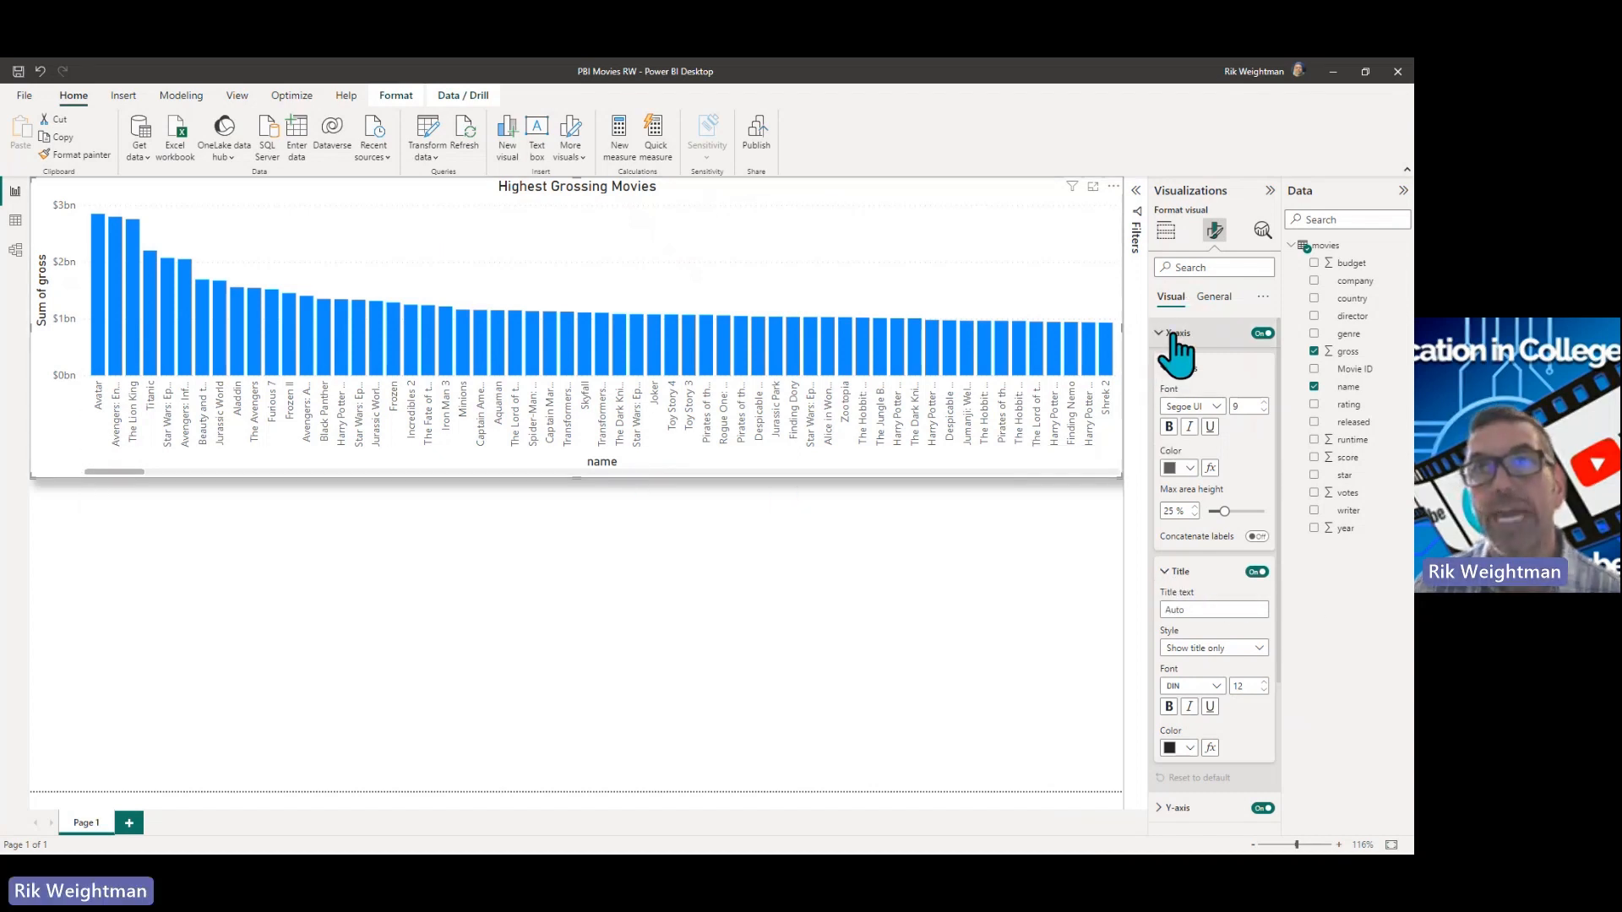
{"action": "left_click", "coordinate": [1258, 573]}
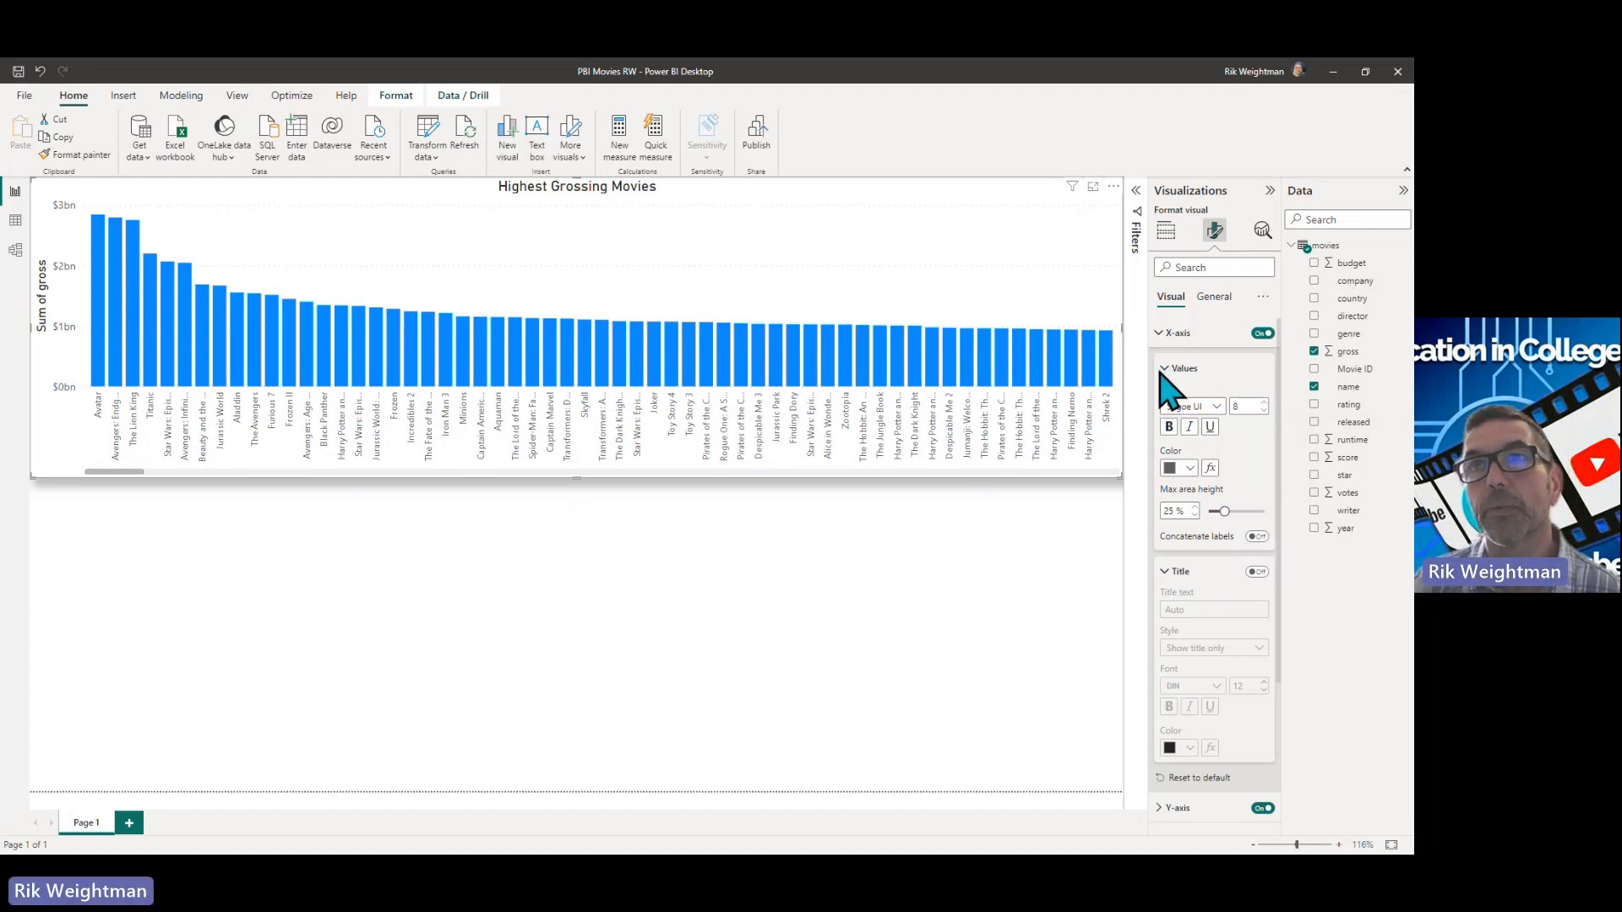
{"action": "left_click", "coordinate": [1157, 334]}
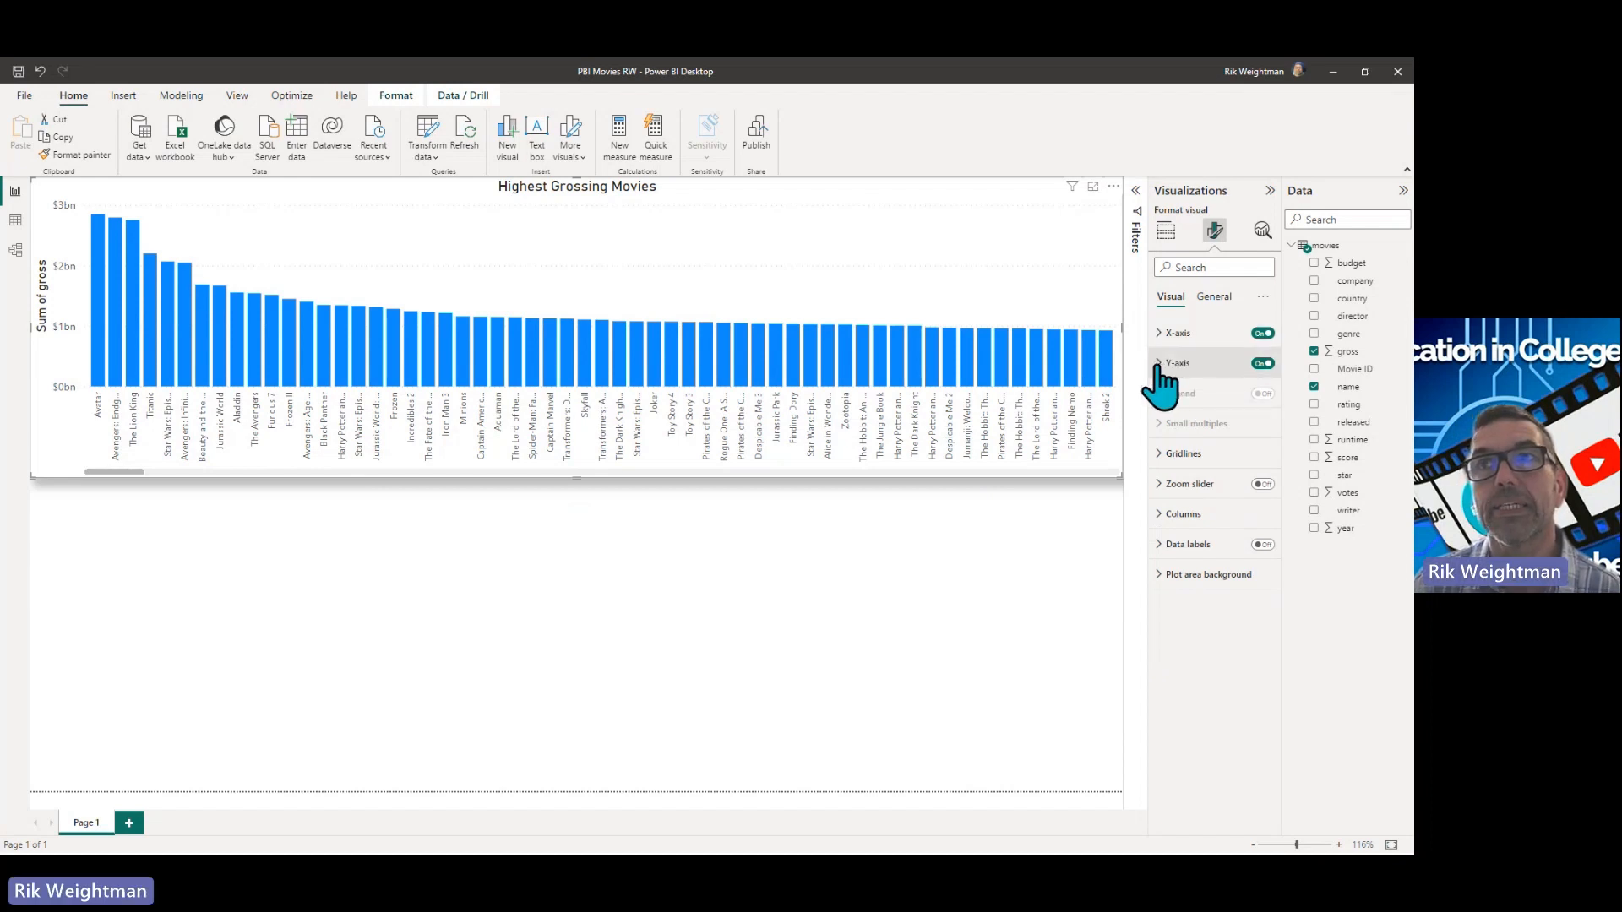
- Turn off the Y-axis title on the Highest Grossing Movies chart
{"action": "left_click", "coordinate": [1165, 365]}
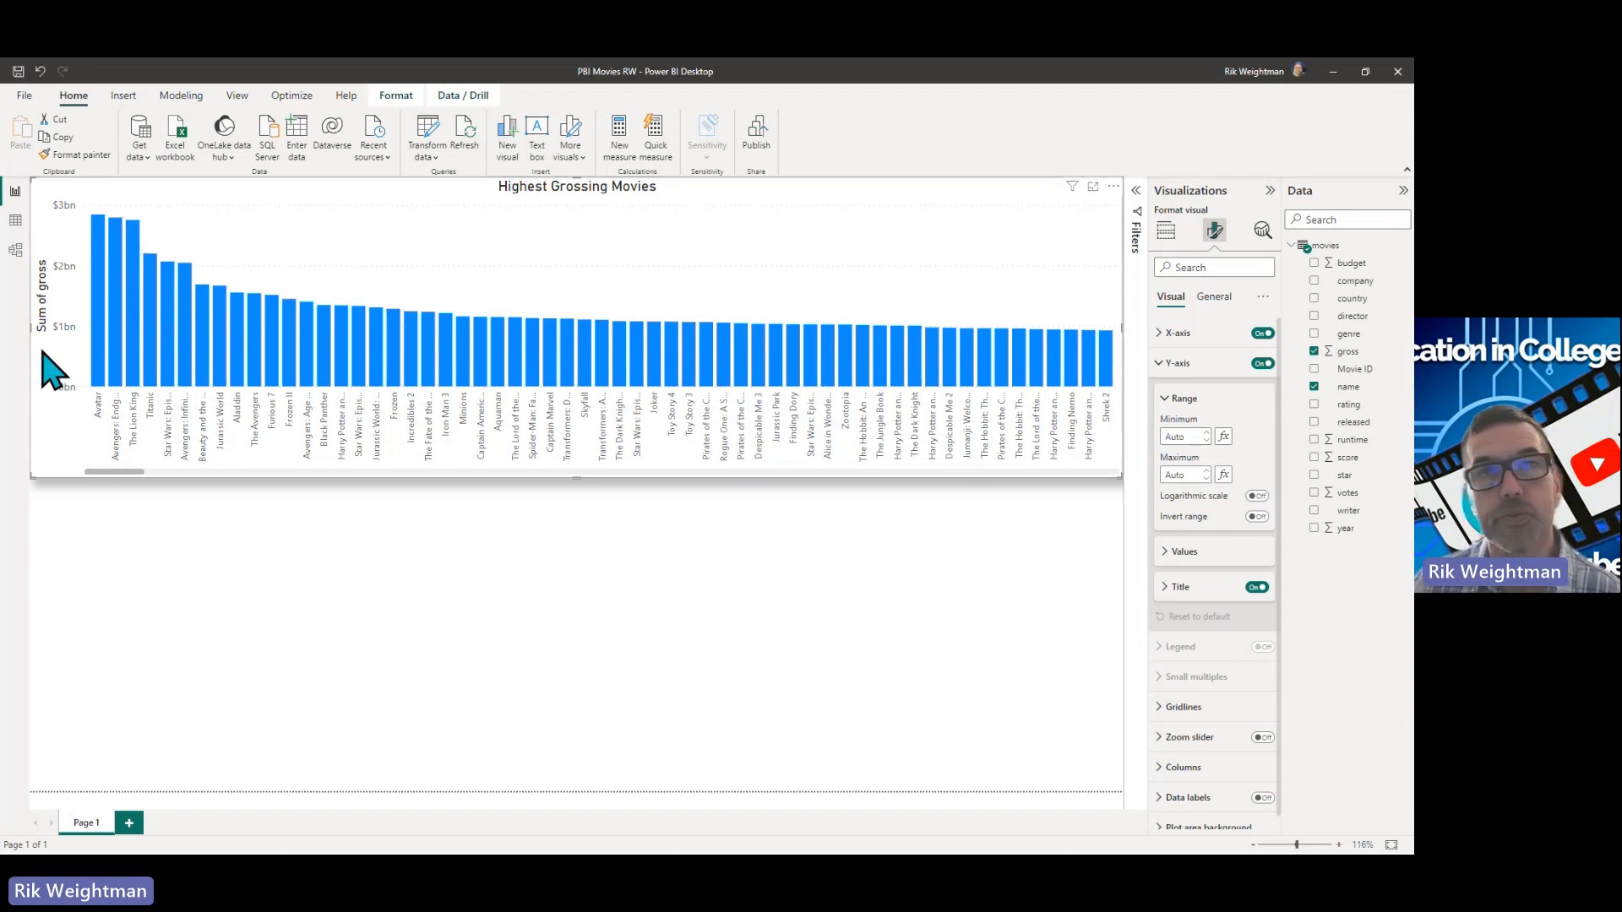
{"action": "left_click", "coordinate": [1255, 587]}
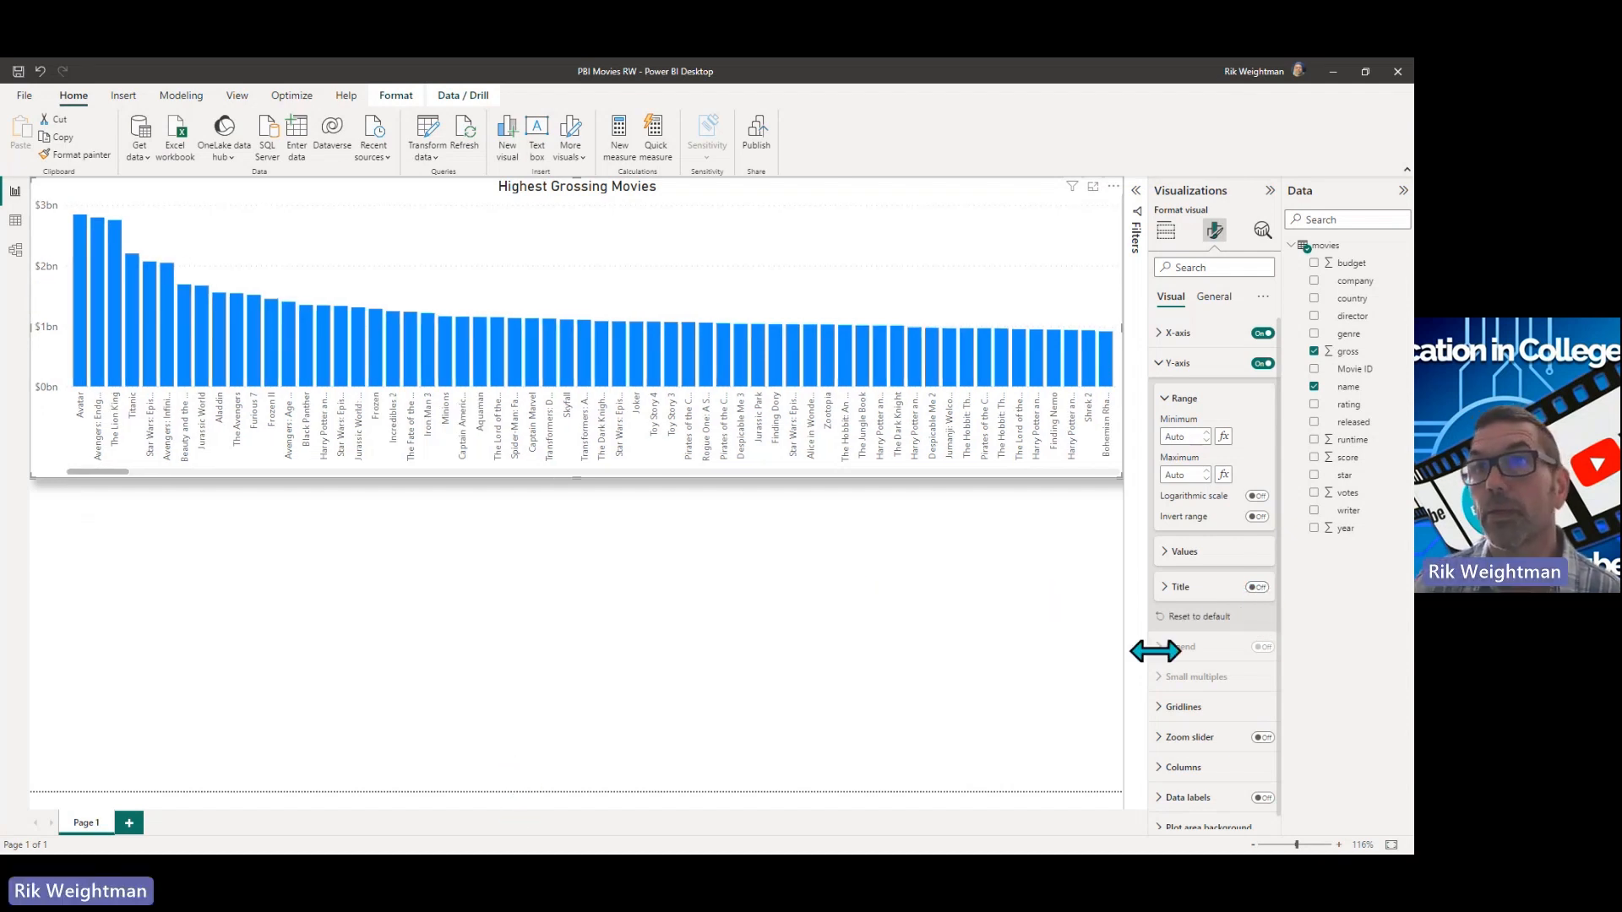
{"action": "left_click", "coordinate": [1157, 372]}
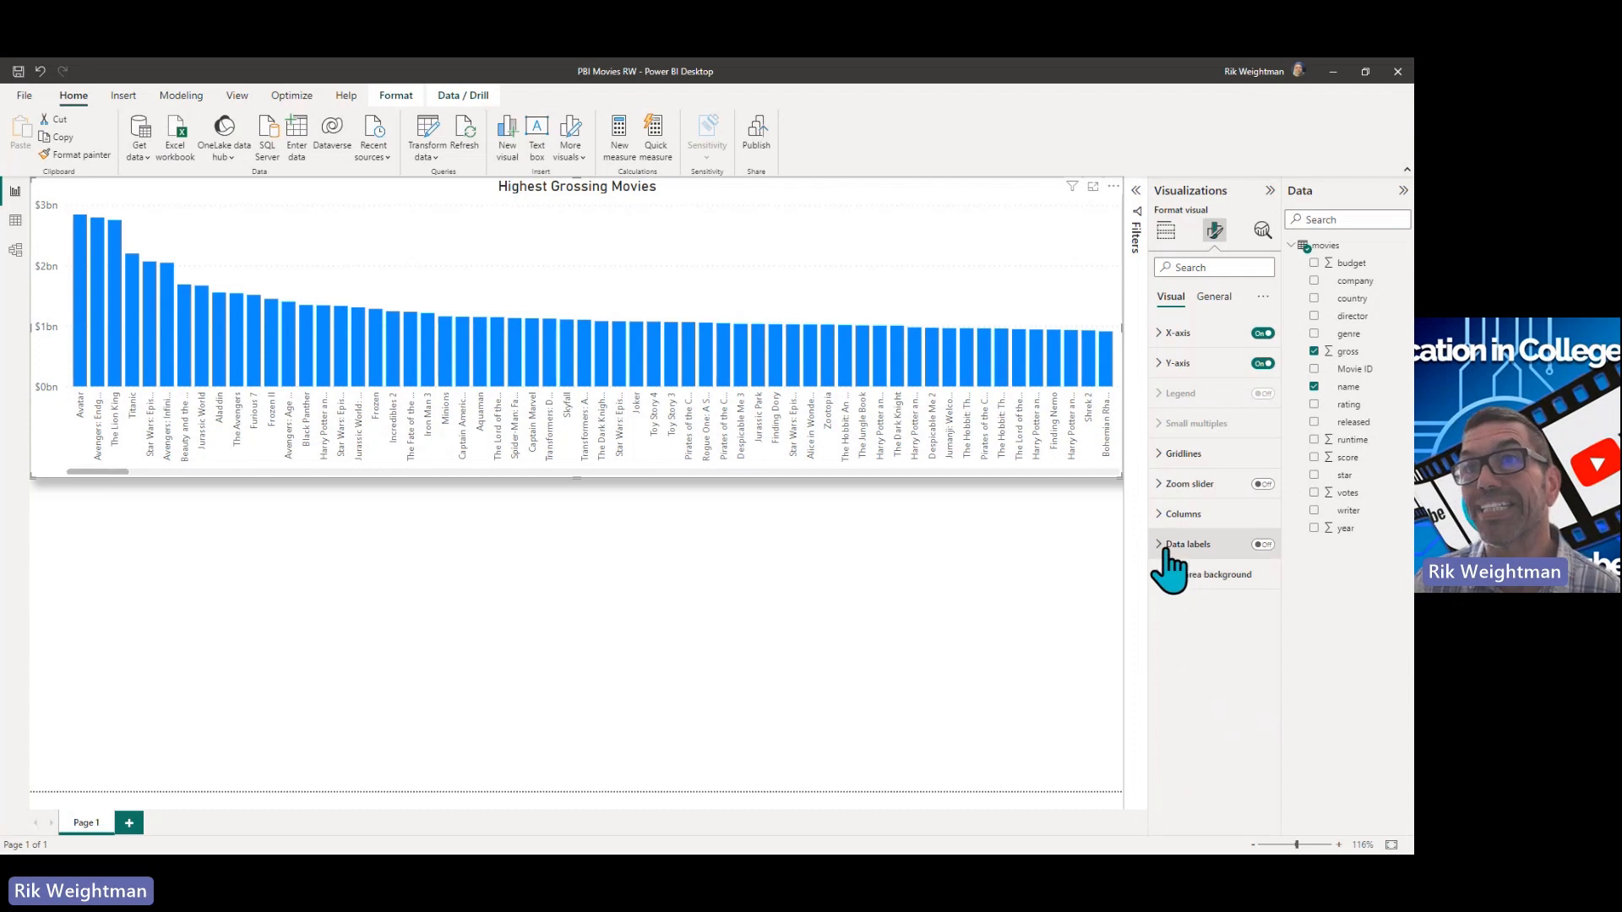
- Turn on data labels for the Highest Grossing Movies chart and set their display units to None
{"action": "left_click", "coordinate": [1263, 545]}
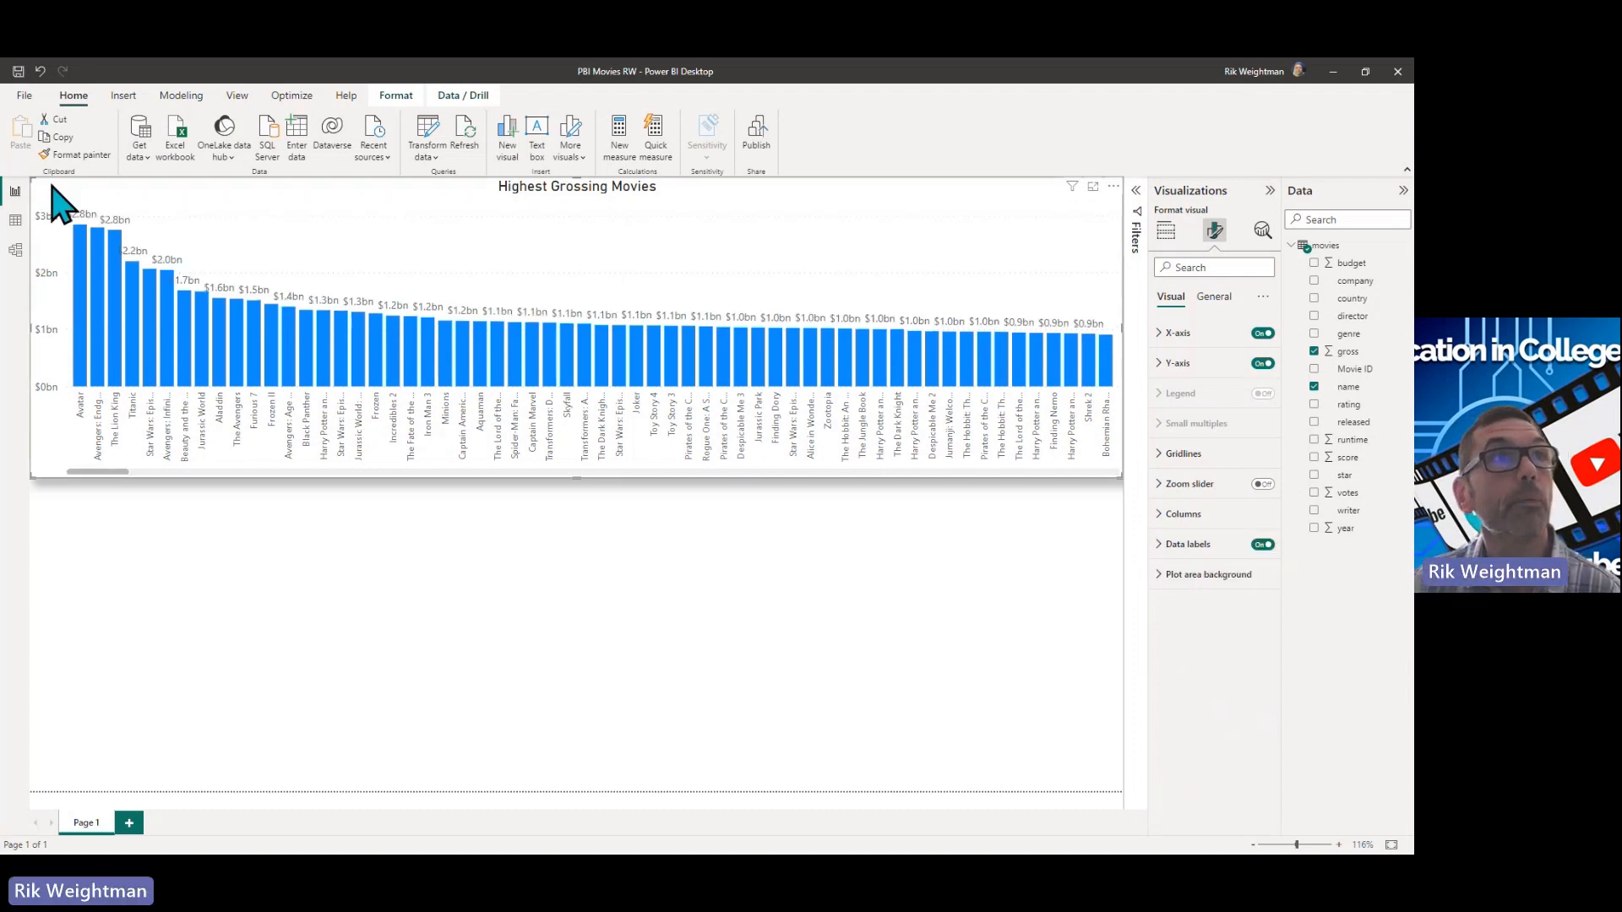
{"action": "left_click", "coordinate": [1159, 547]}
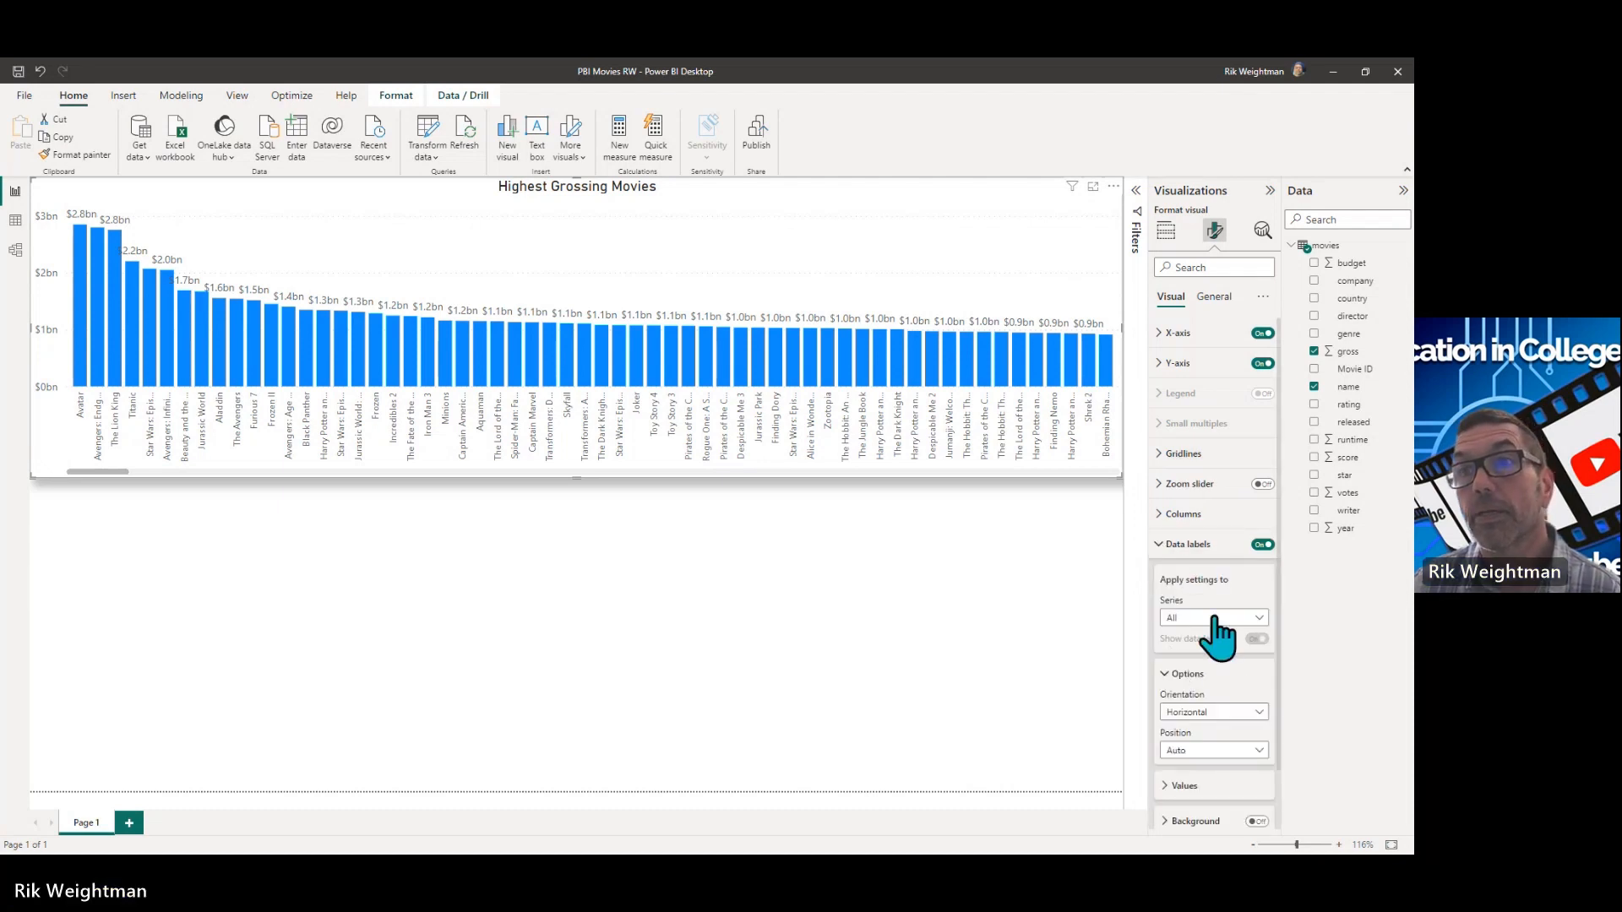
{"action": "scroll", "coordinate": [1212, 668], "scroll_direction": "down", "scroll_amount": 1}
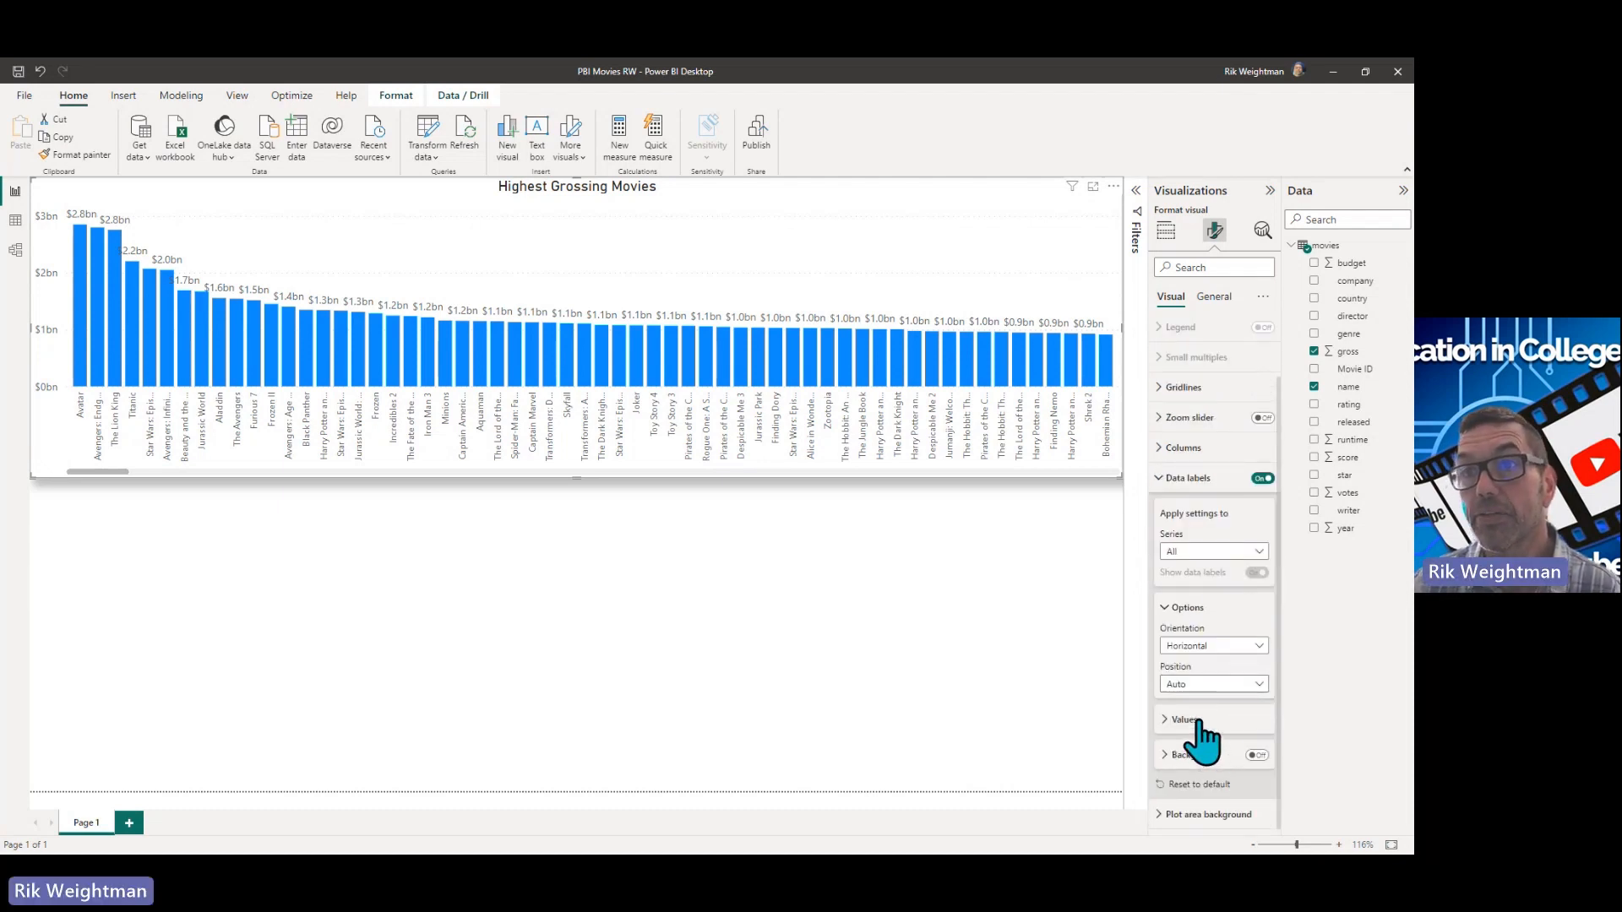
{"action": "left_click", "coordinate": [1198, 721]}
{"action": "scroll", "coordinate": [1232, 742], "scroll_direction": "down", "scroll_amount": 4}
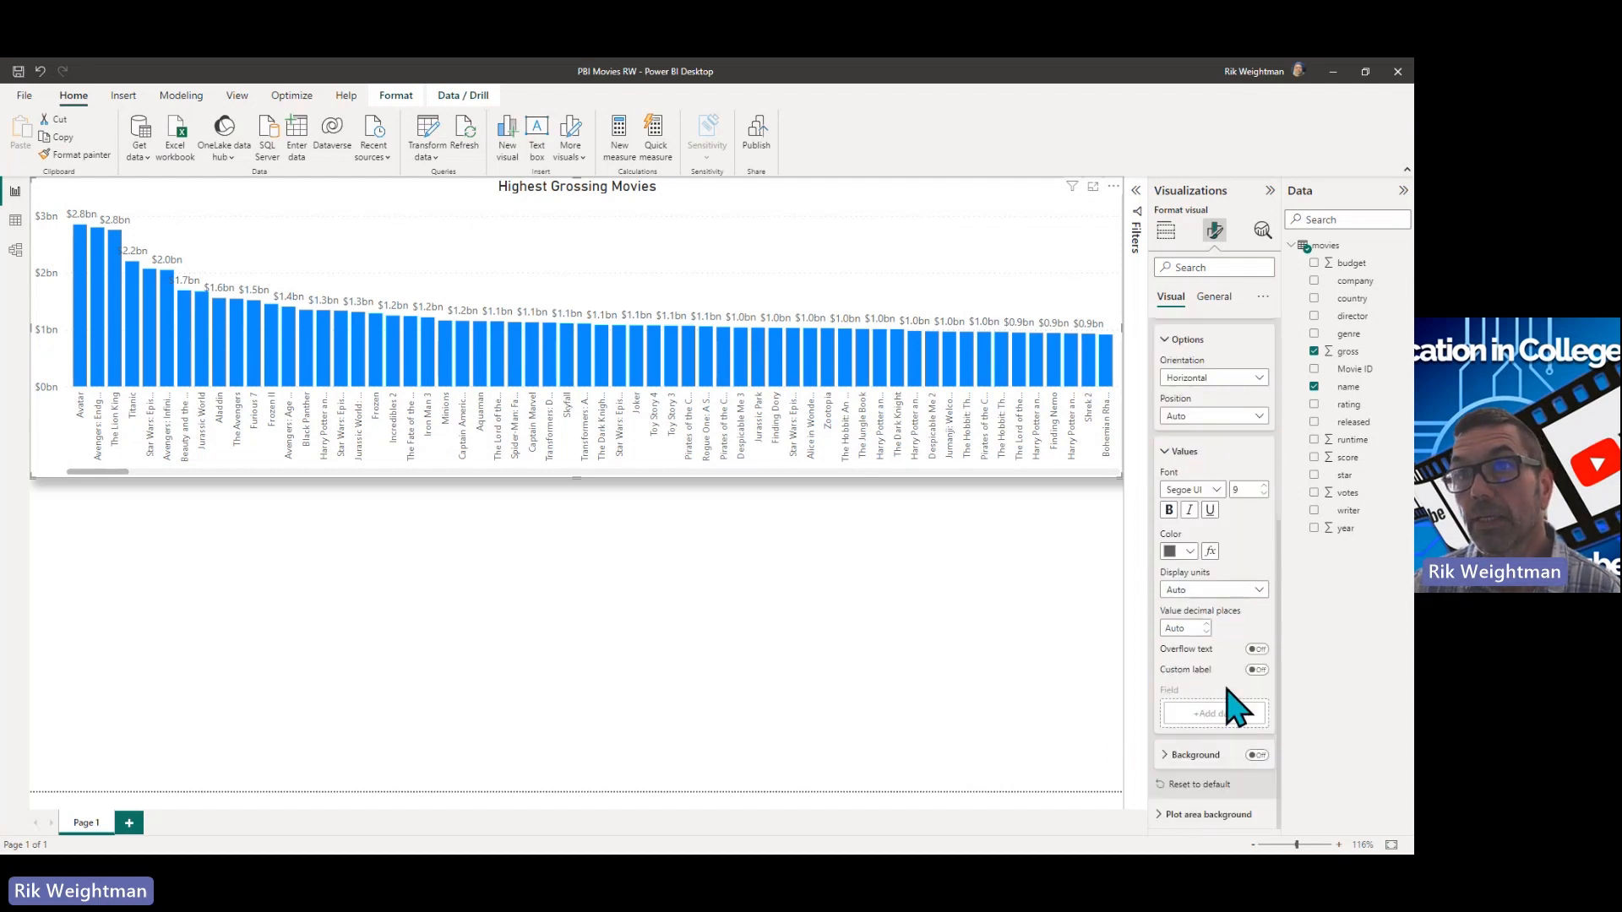
{"action": "left_click", "coordinate": [1259, 590]}
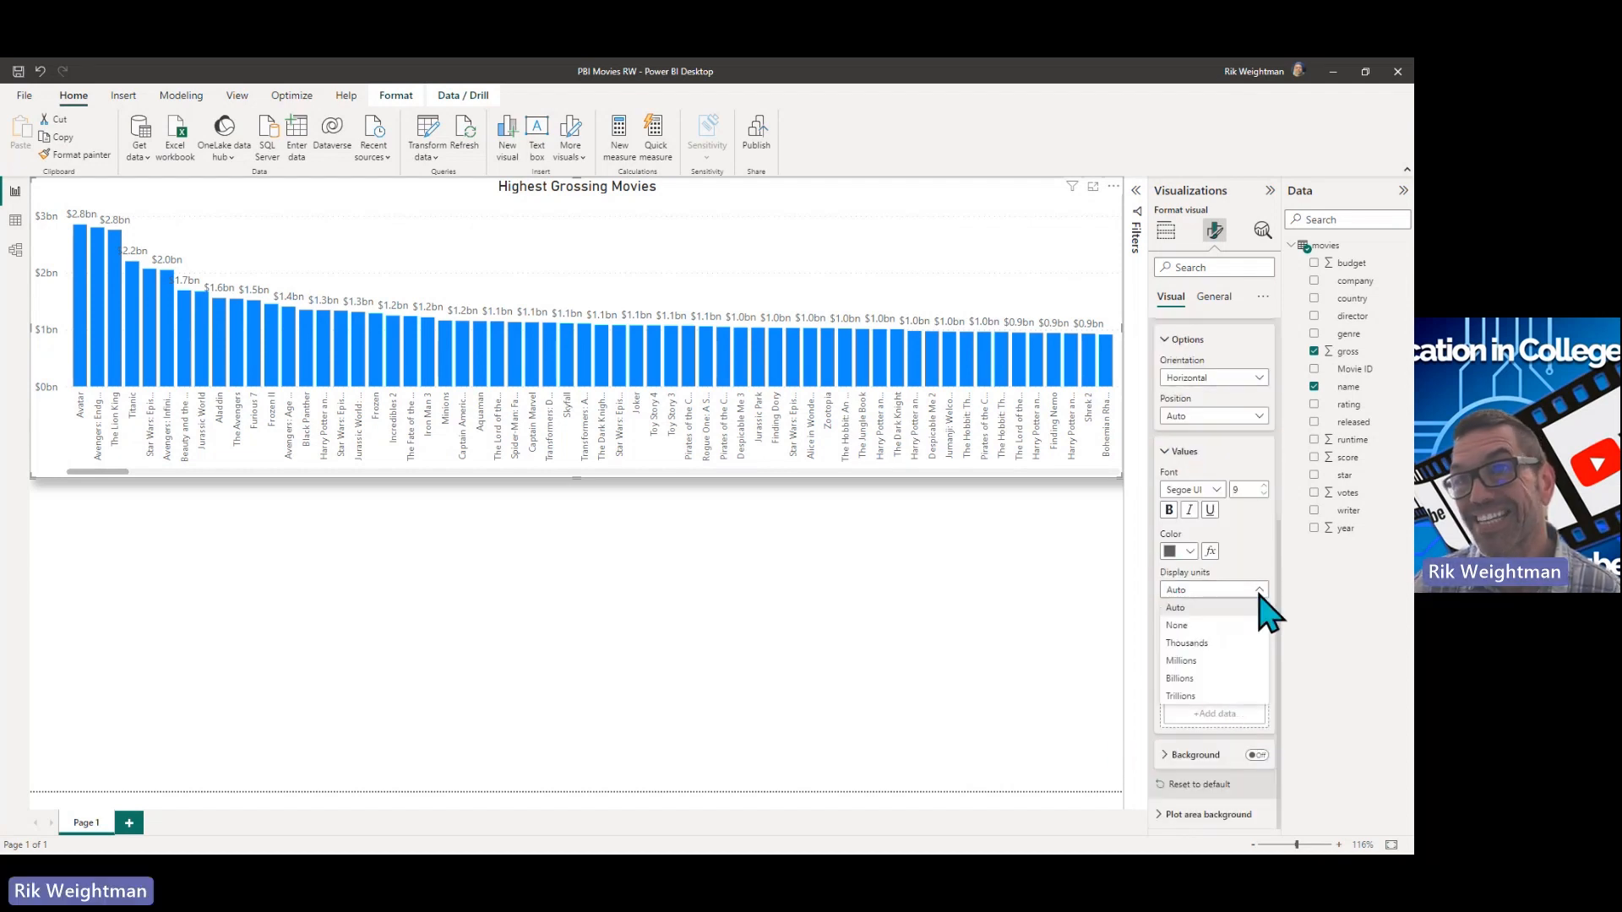
{"action": "left_click", "coordinate": [1201, 627]}
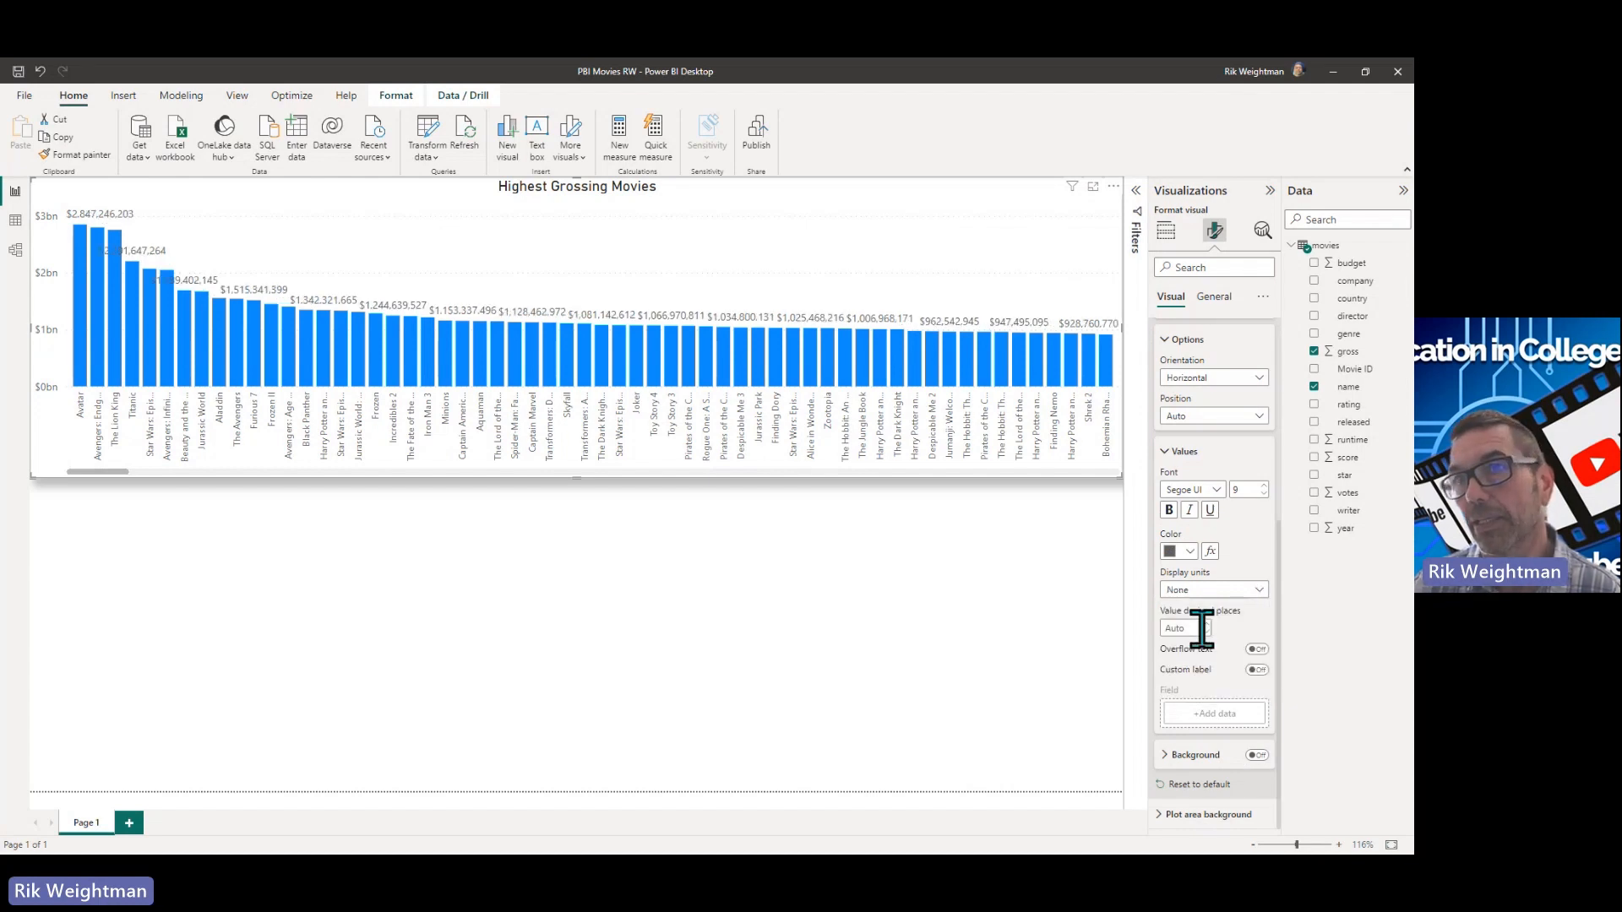
- Set the data label display units to Billions on the Highest Grossing Movies chart and deselect it
{"action": "left_click", "coordinate": [1208, 590]}
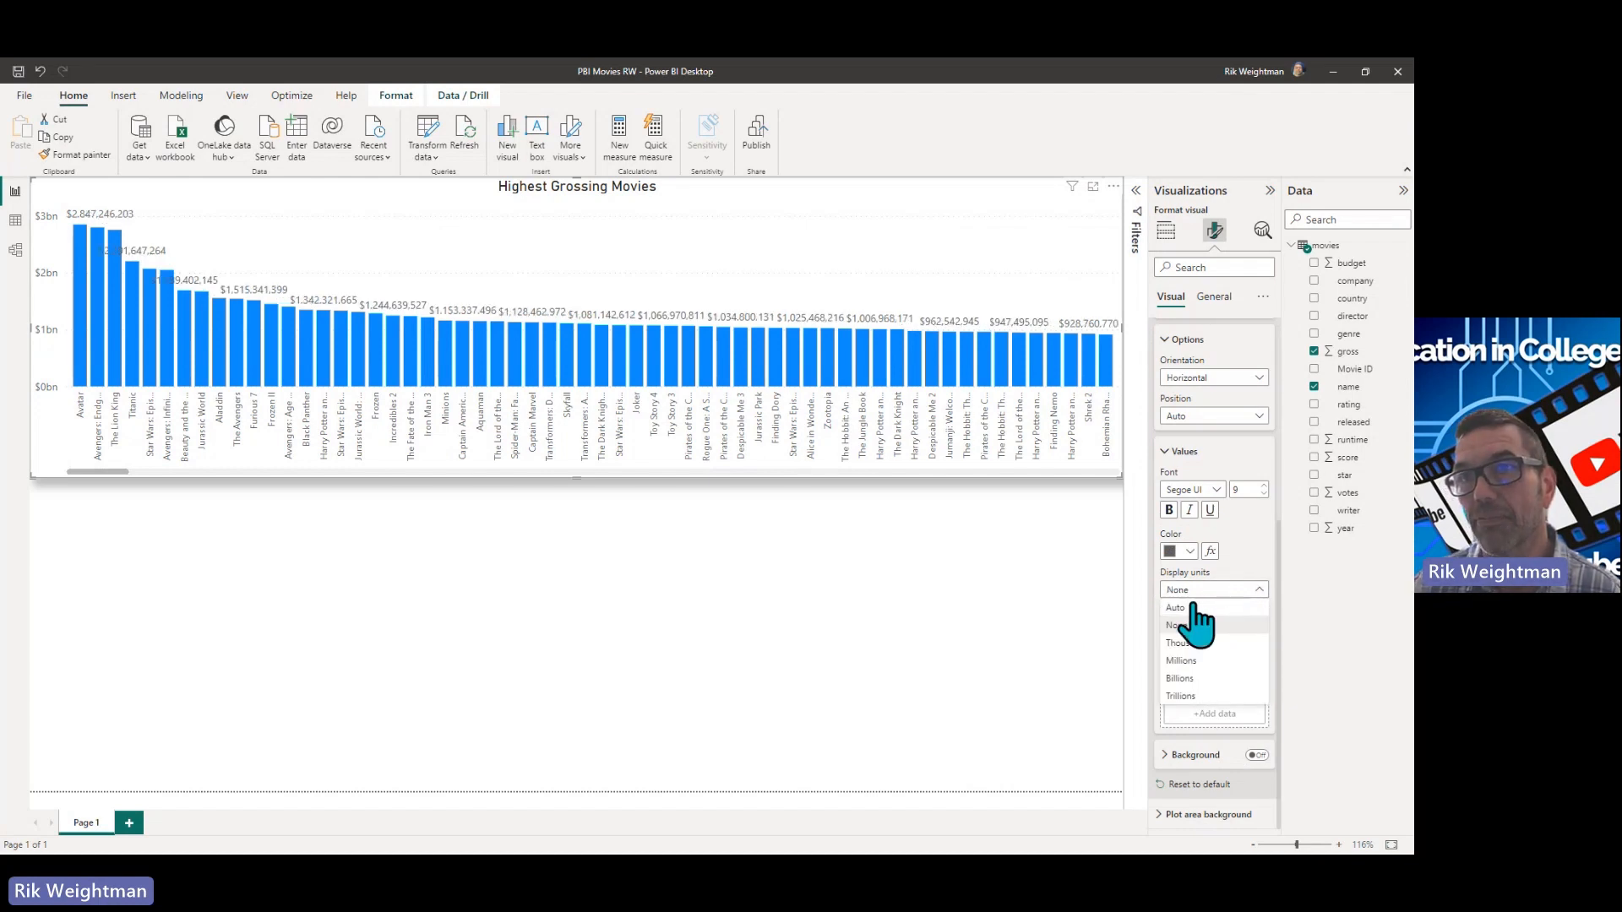
{"action": "left_click", "coordinate": [1182, 681]}
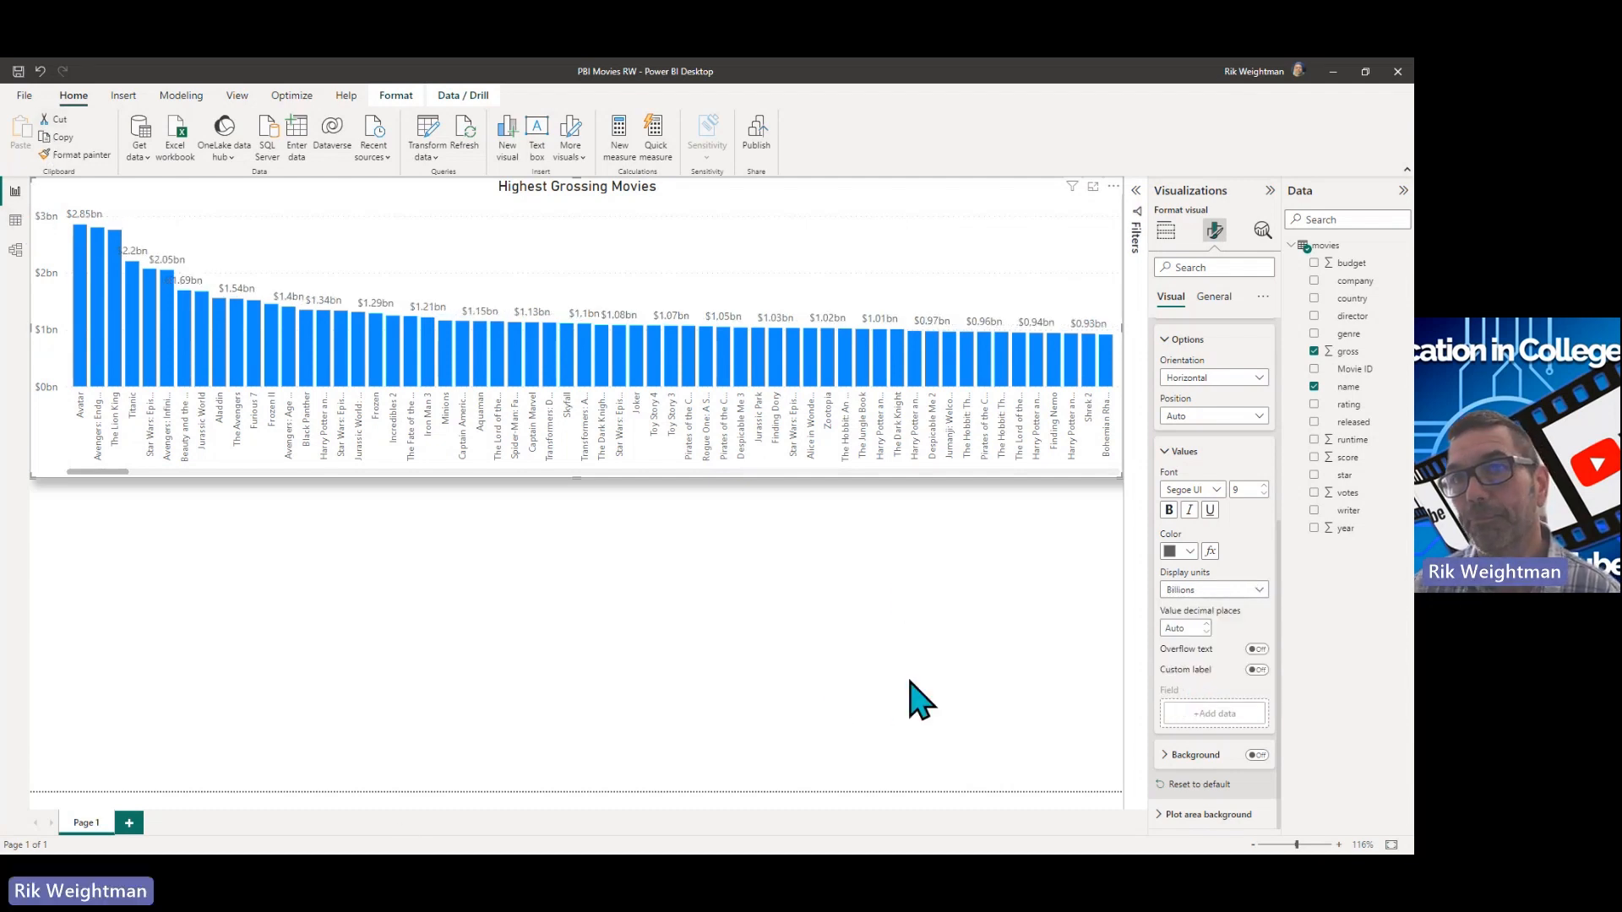
{"action": "left_click", "coordinate": [1166, 453]}
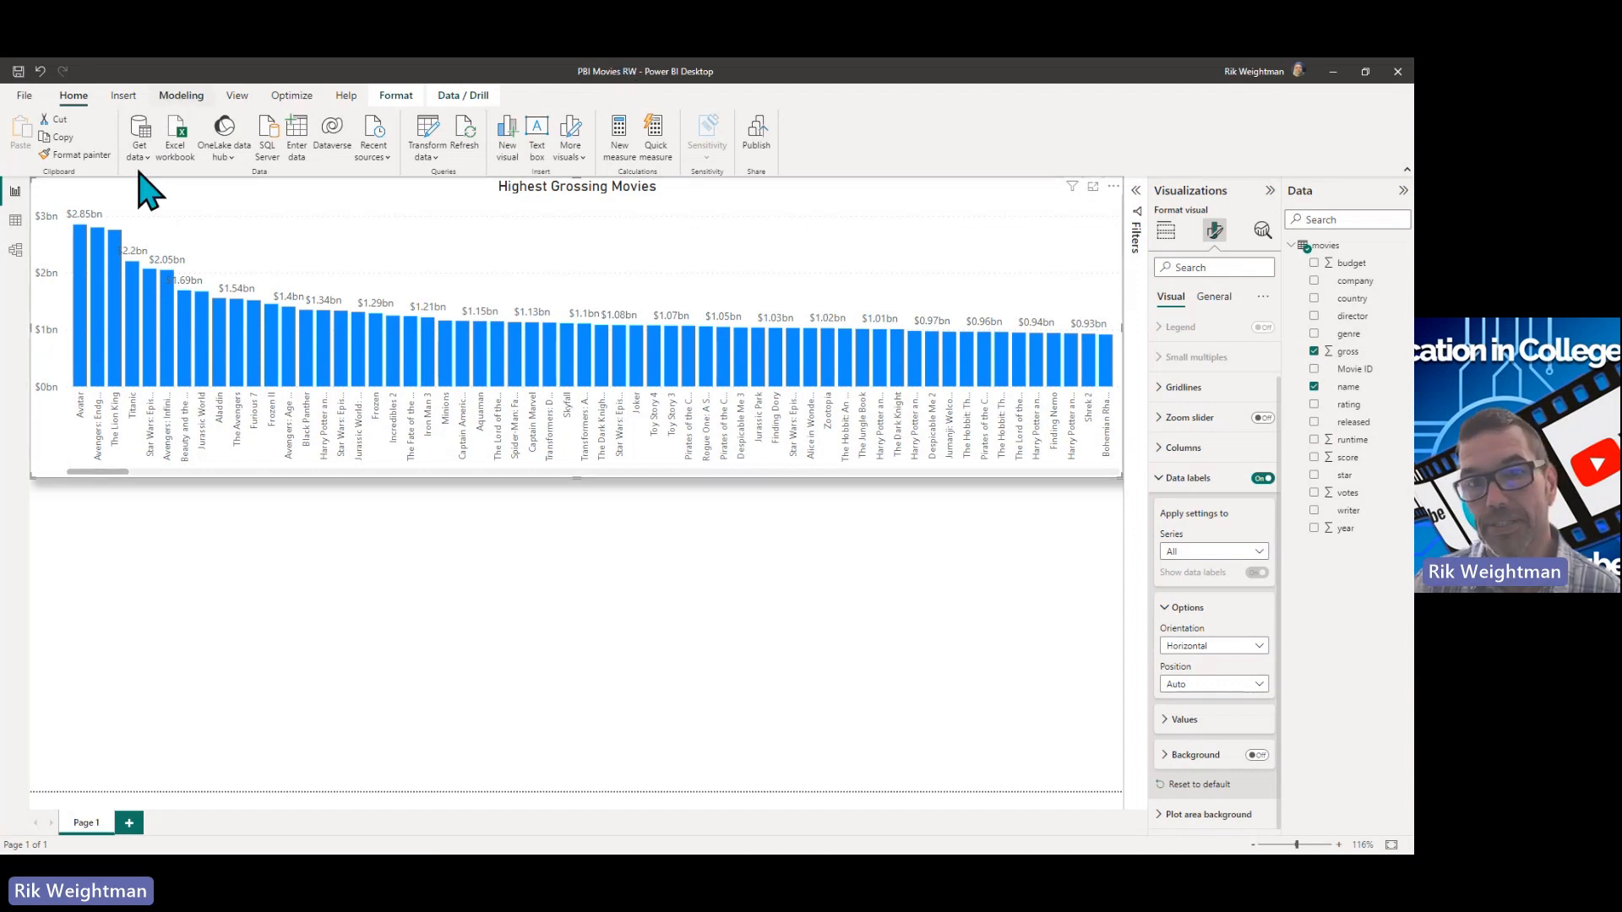
{"action": "left_click", "coordinate": [1020, 652]}
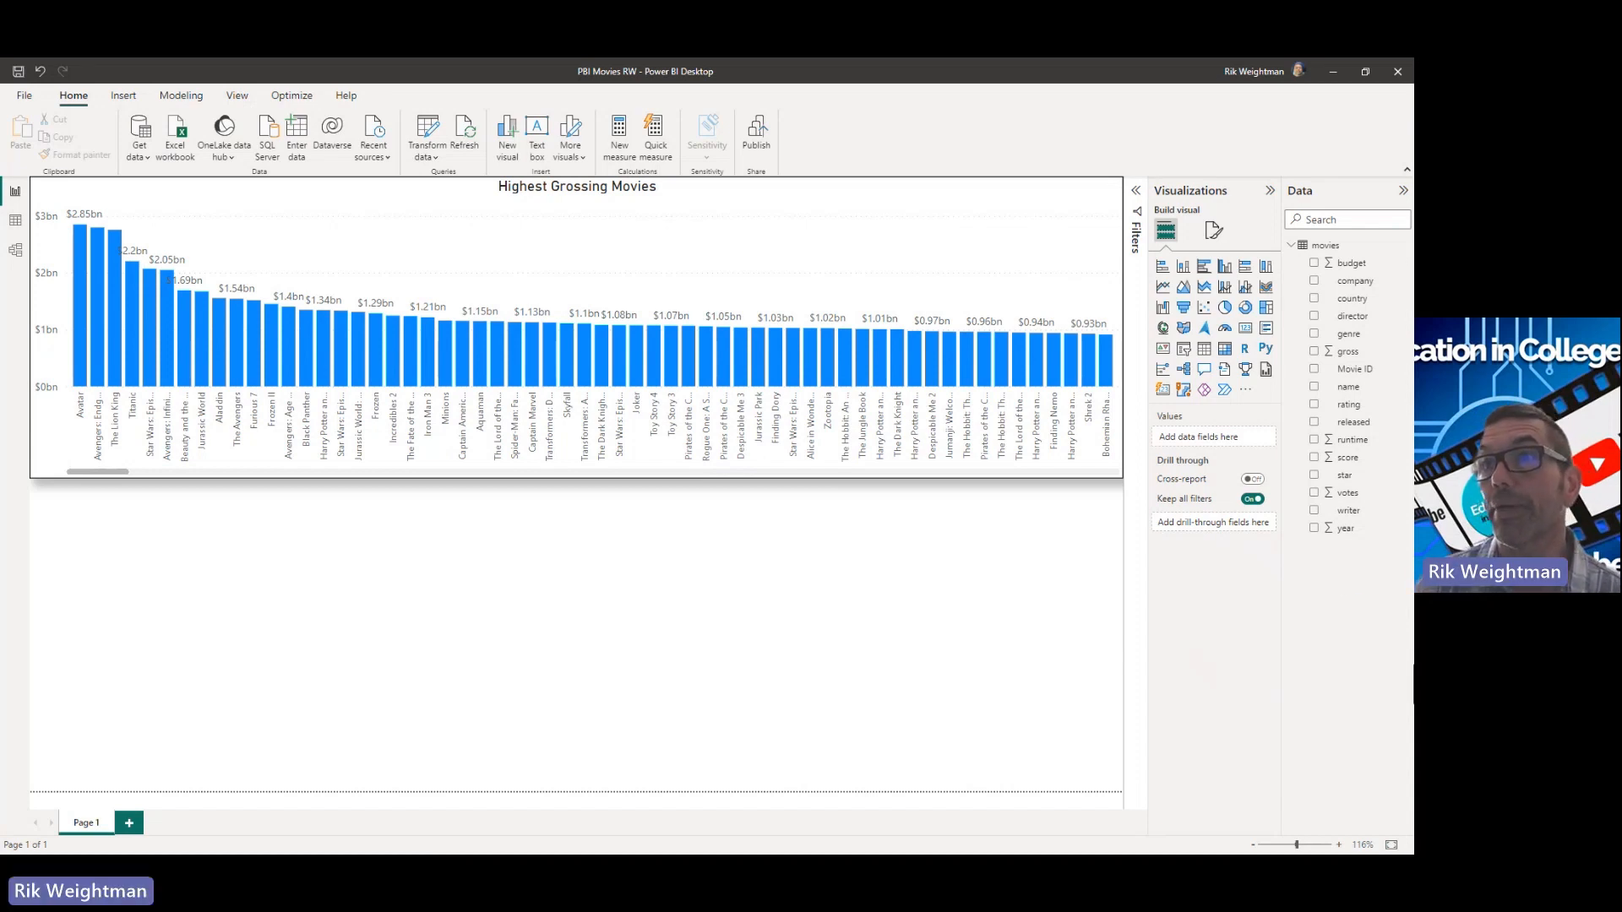
- Create a second column chart below the first, with year on the X-axis and the count of Movie ID on the Y-axis
{"action": "left_click", "coordinate": [1314, 528]}
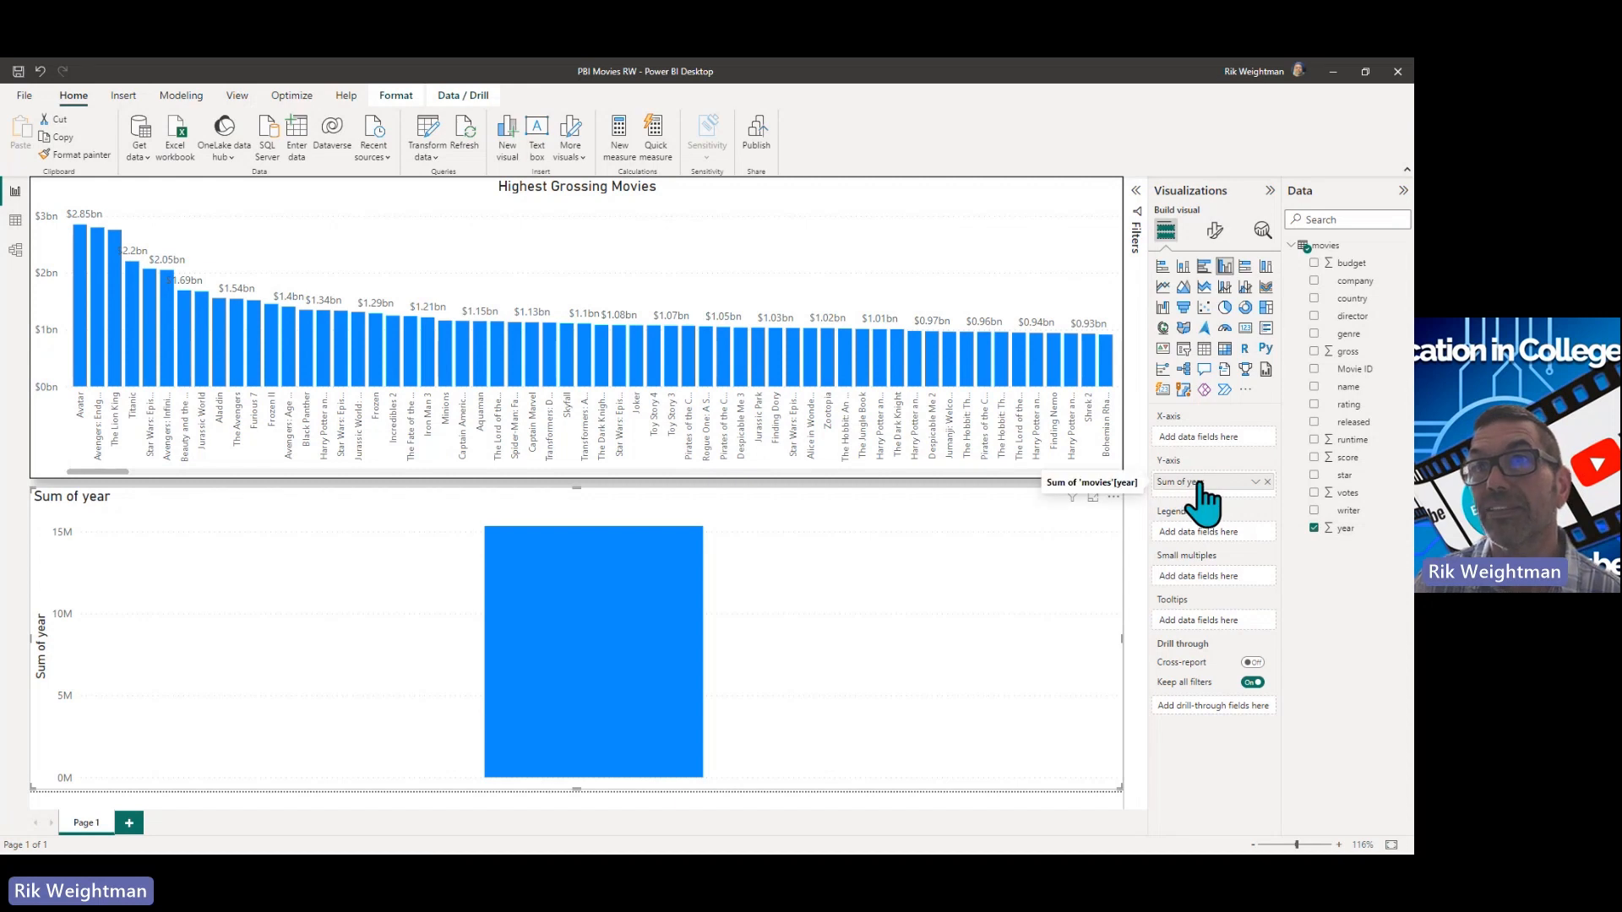
{"action": "left_click_drag", "start_coordinate": [1204, 498], "coordinate": [1236, 458]}
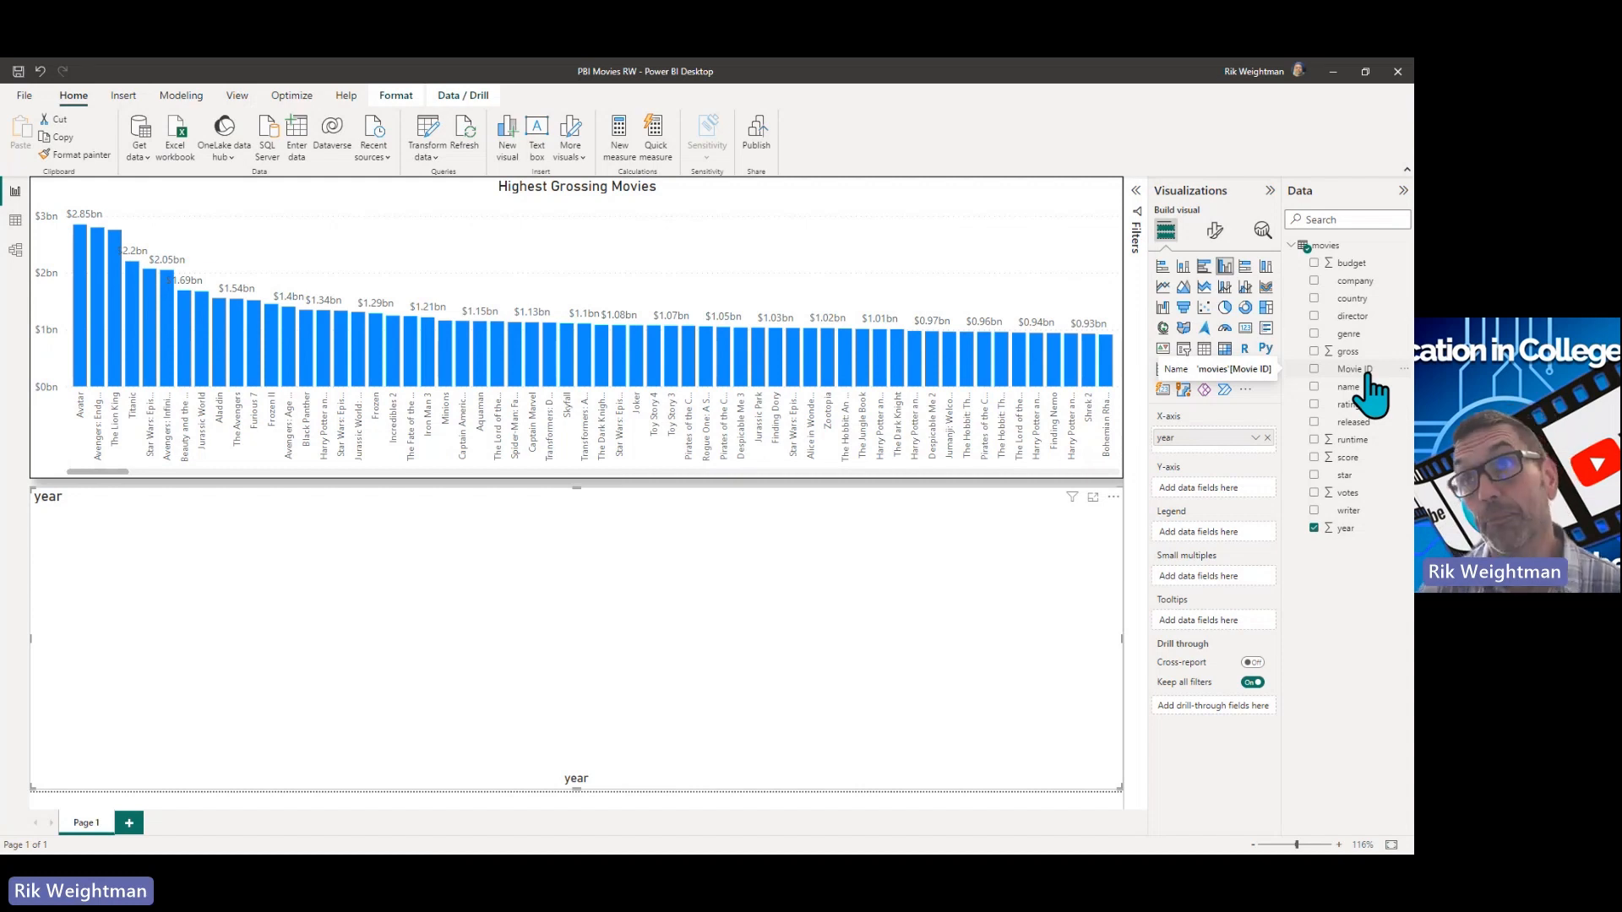
{"action": "left_click", "coordinate": [1314, 370]}
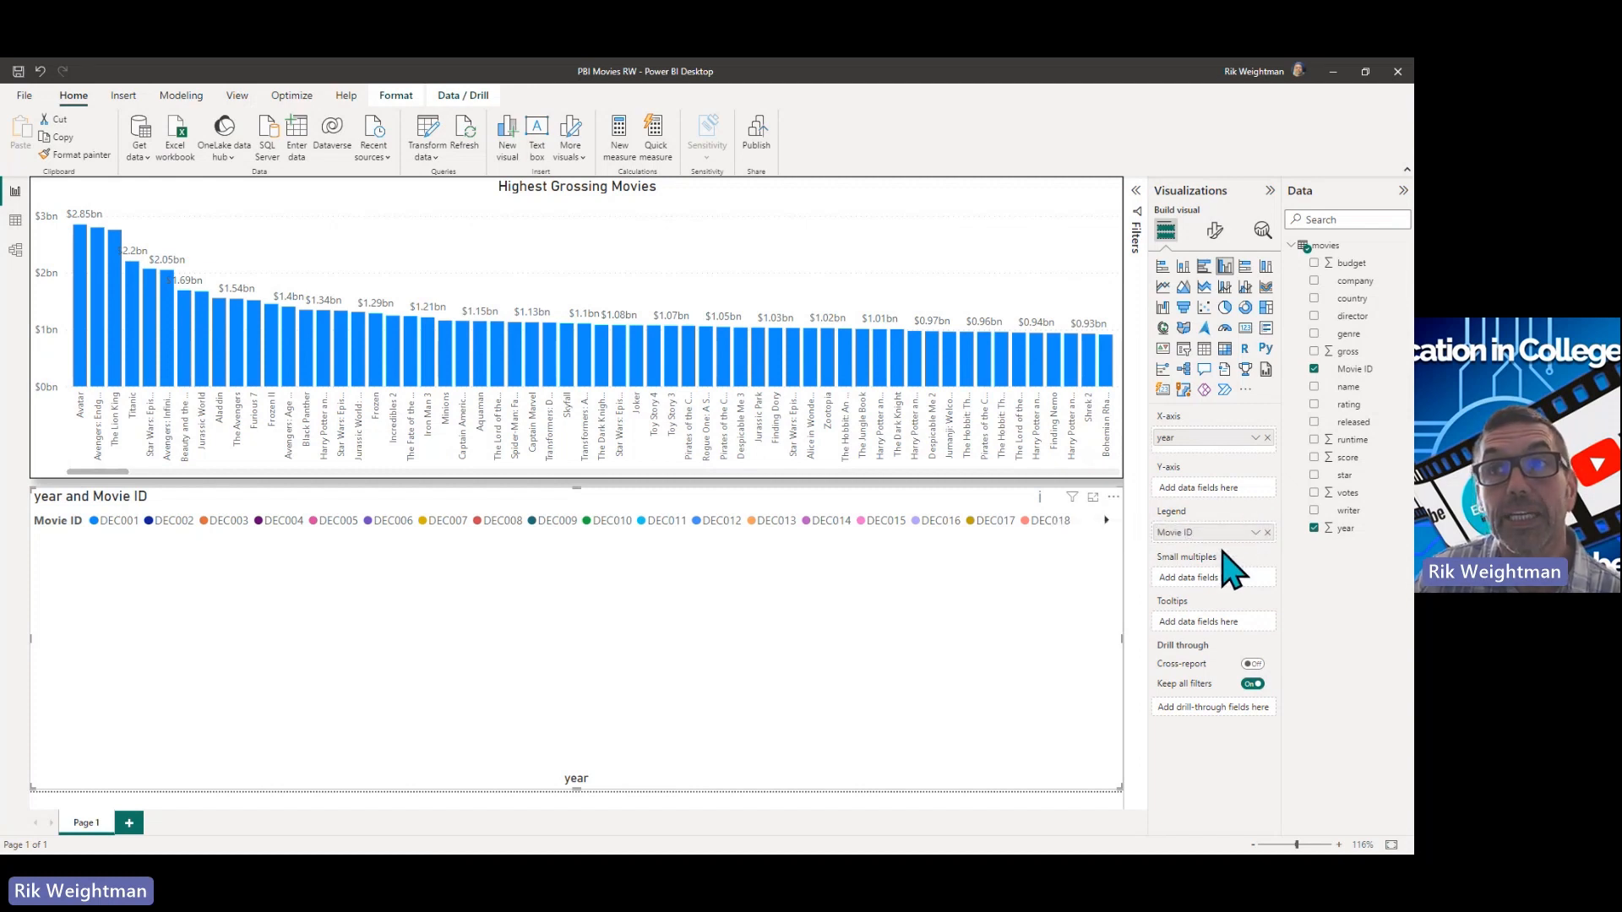
{"action": "left_click_drag", "start_coordinate": [1228, 528], "coordinate": [1233, 507]}
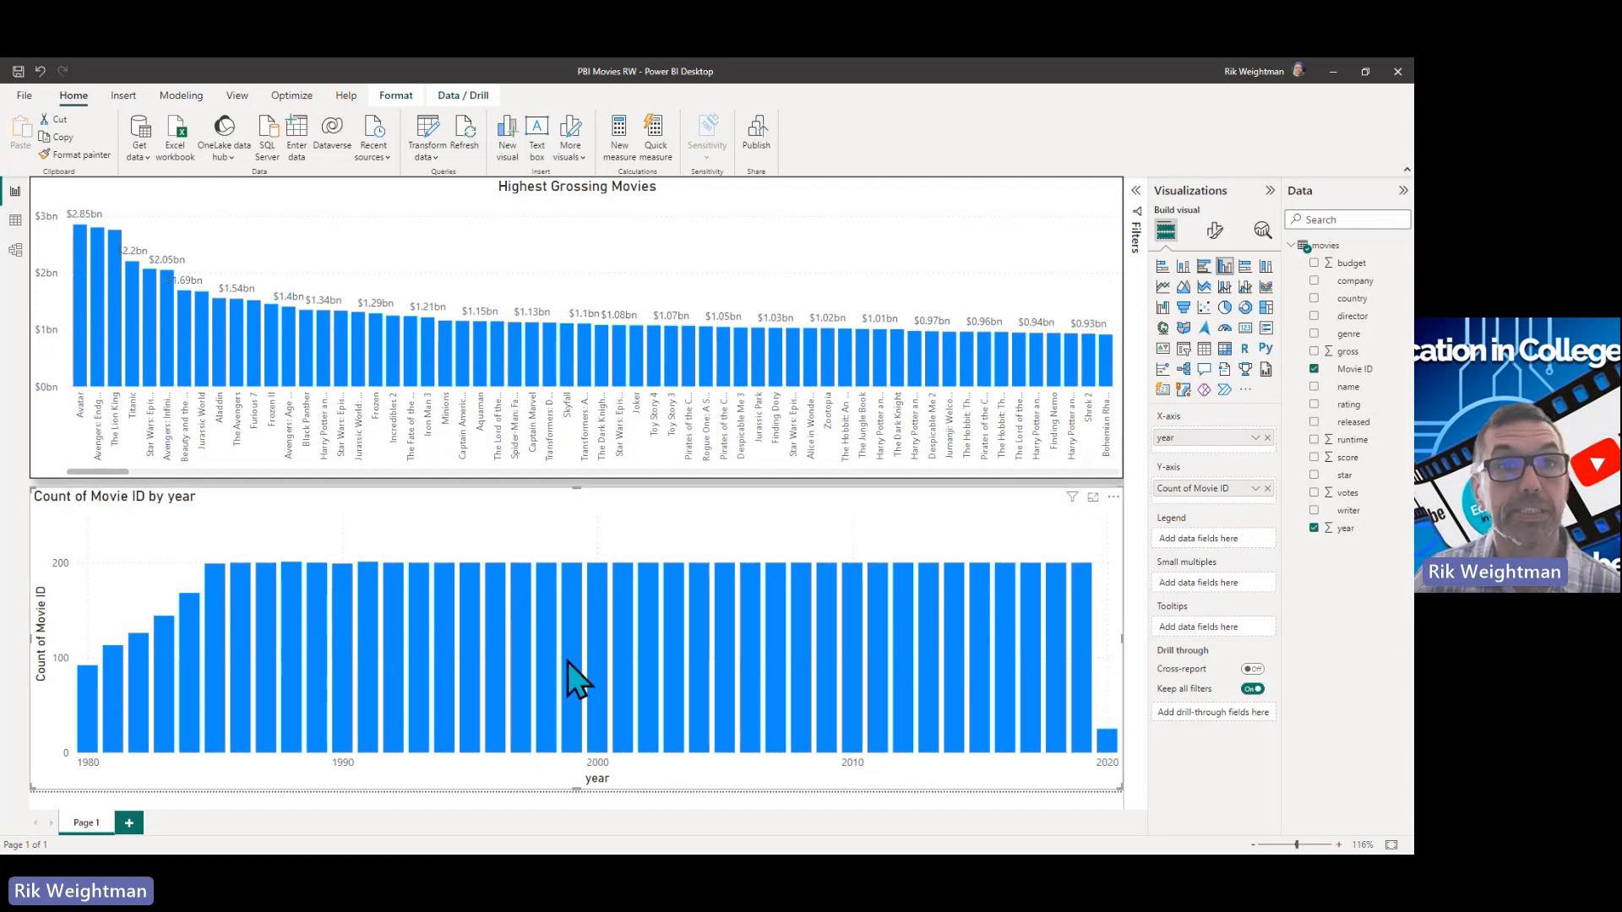
{"action": "mouse_move", "coordinate": [496, 635]}
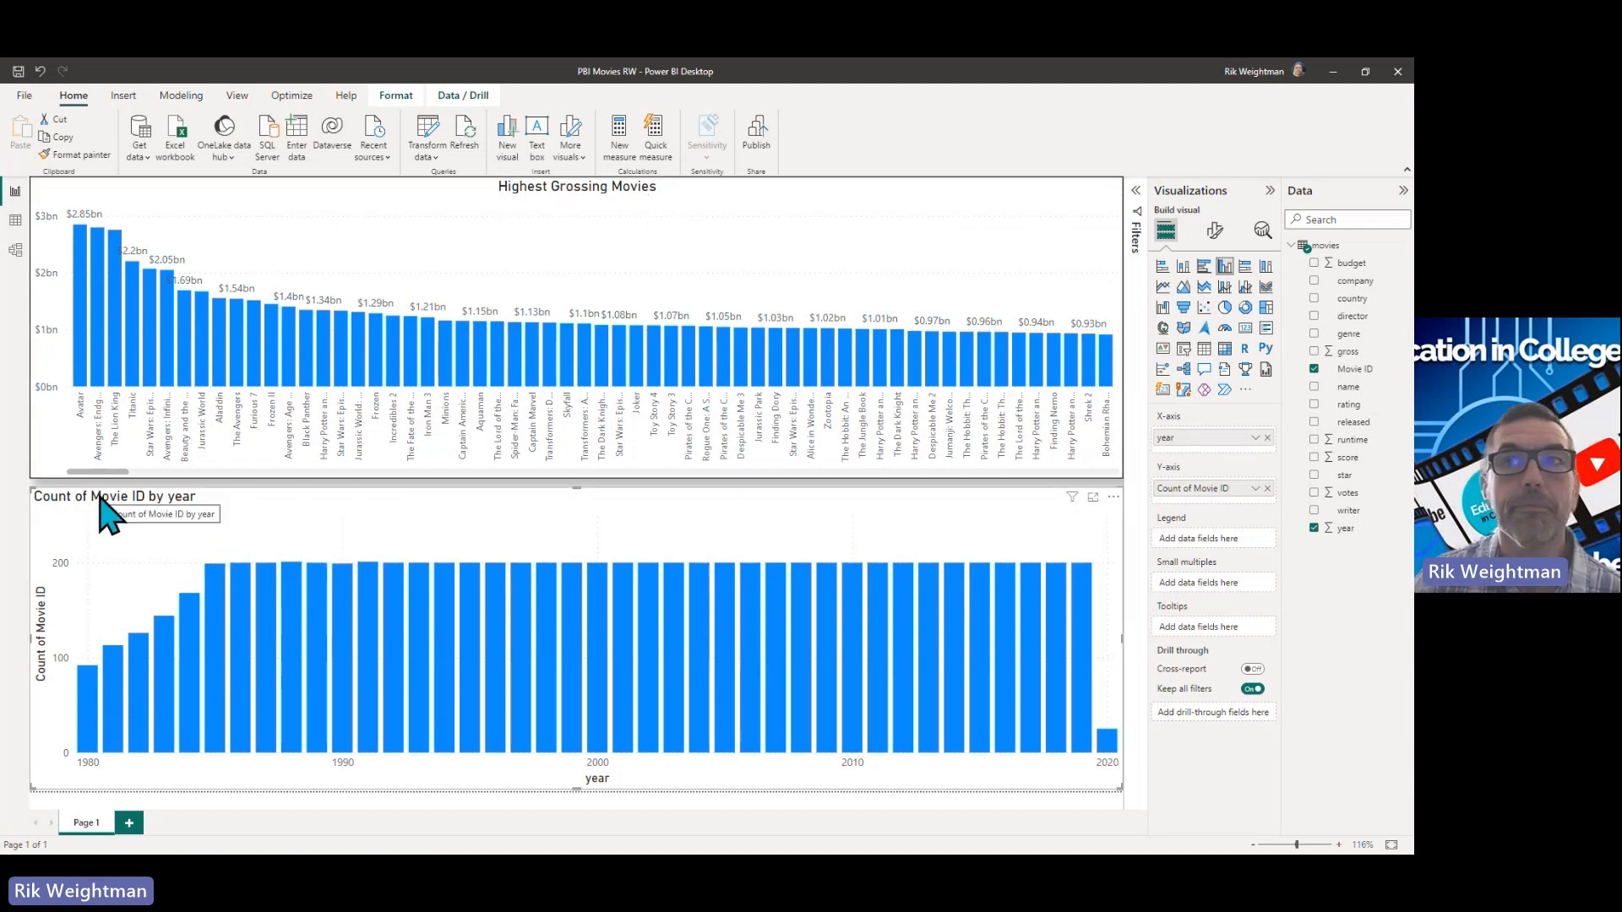
- Change the new chart's title to "Number Releases Per Year" and centre it horizontally
{"action": "left_click", "coordinate": [1214, 233]}
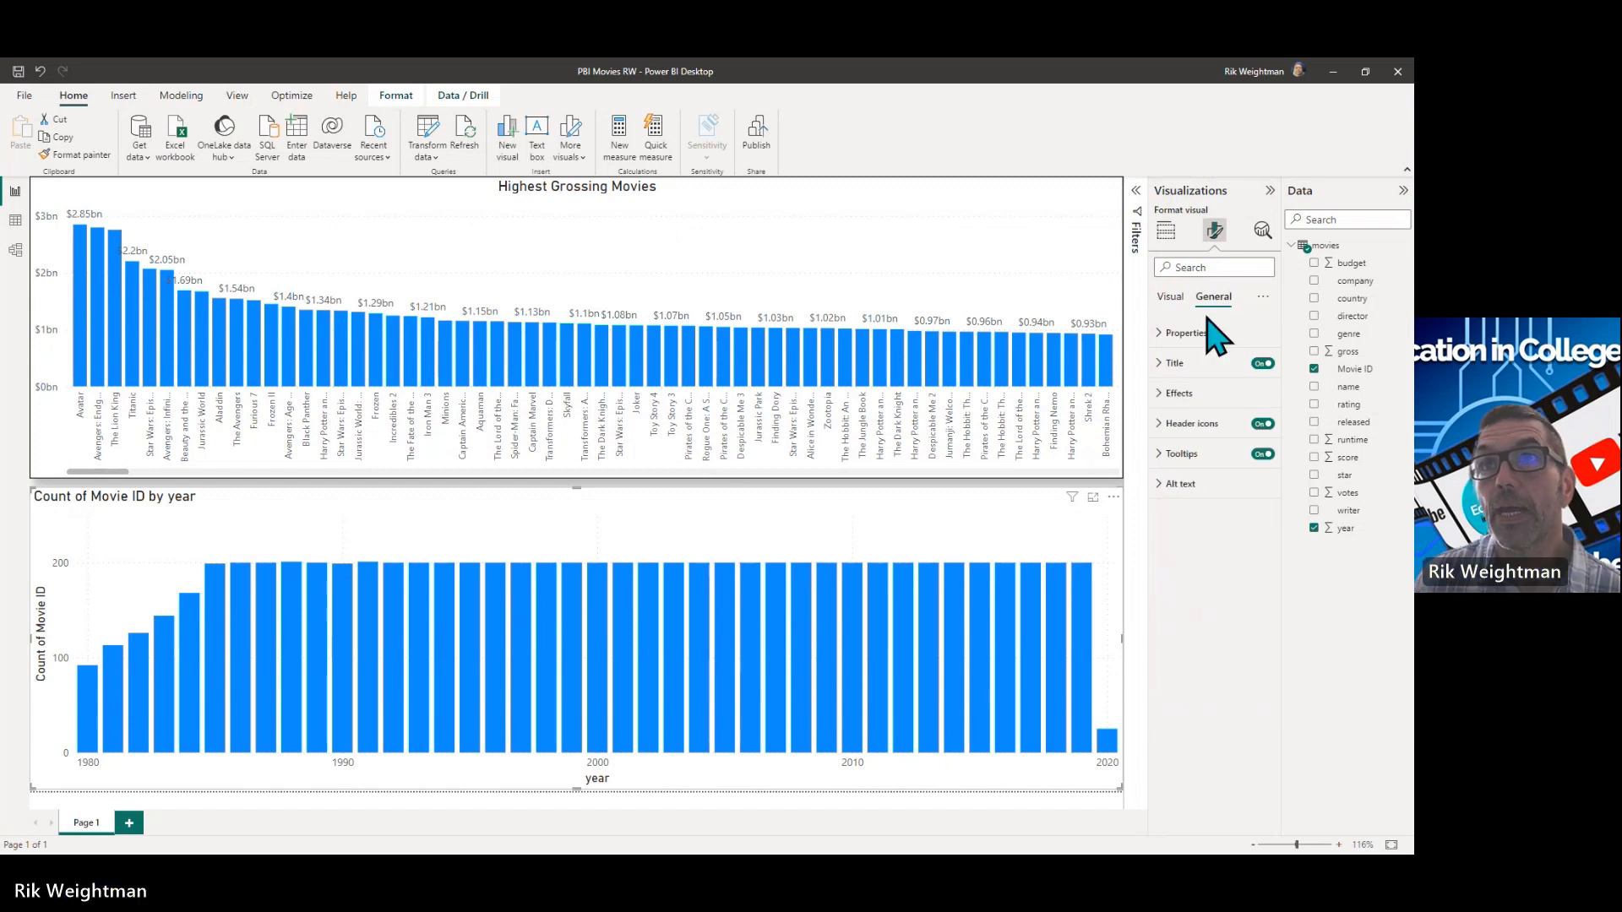
{"action": "left_click", "coordinate": [1217, 300]}
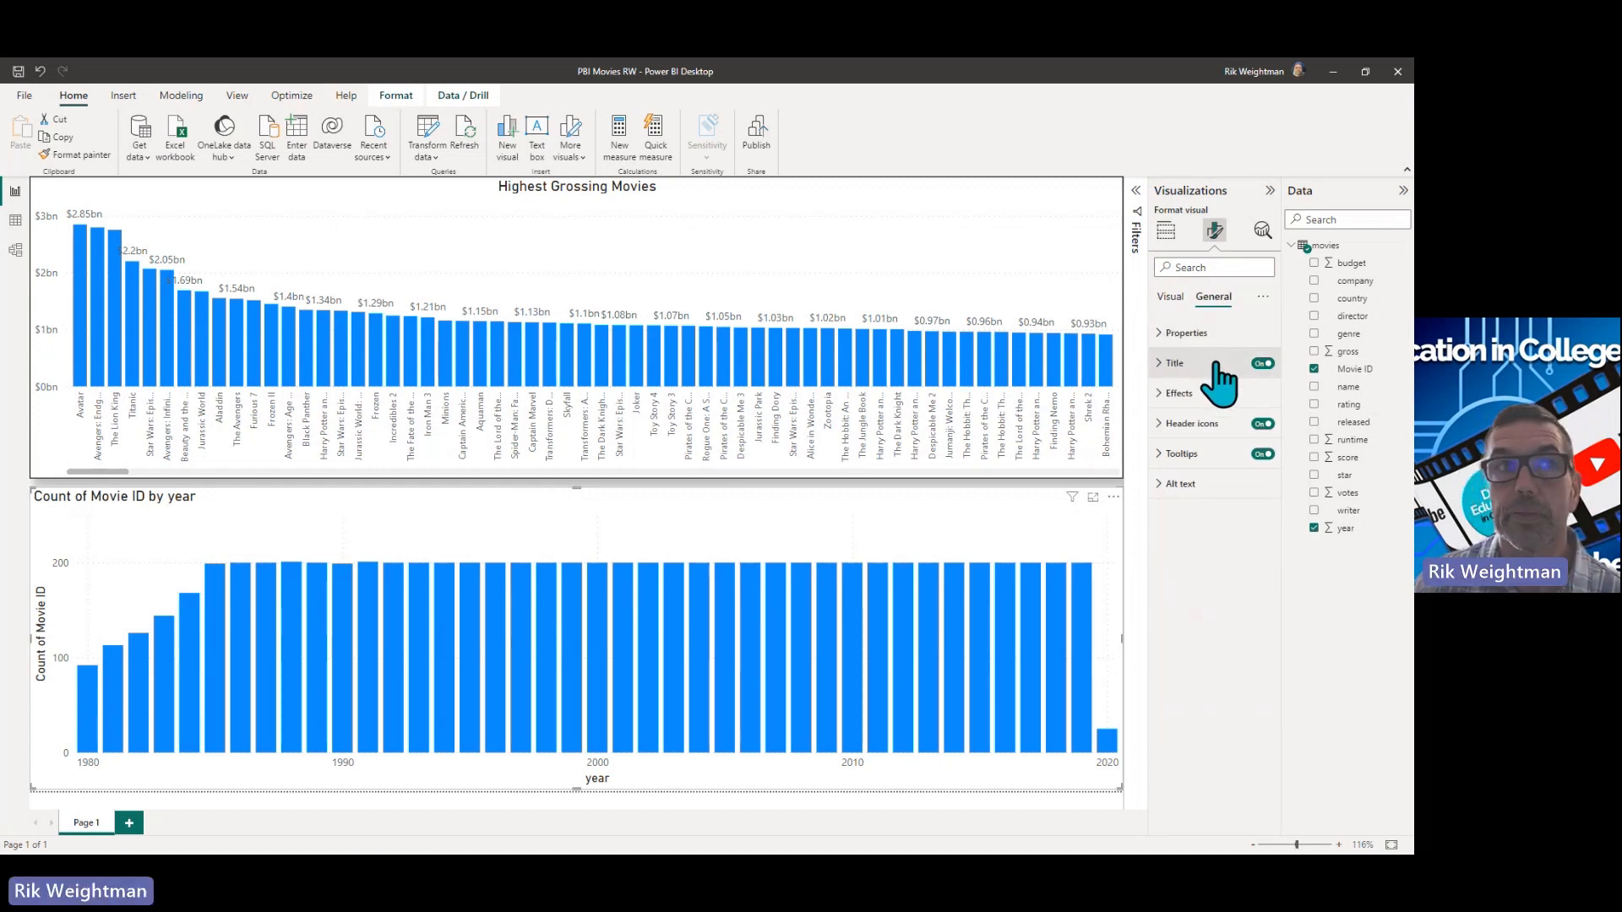
{"action": "left_click", "coordinate": [1218, 363]}
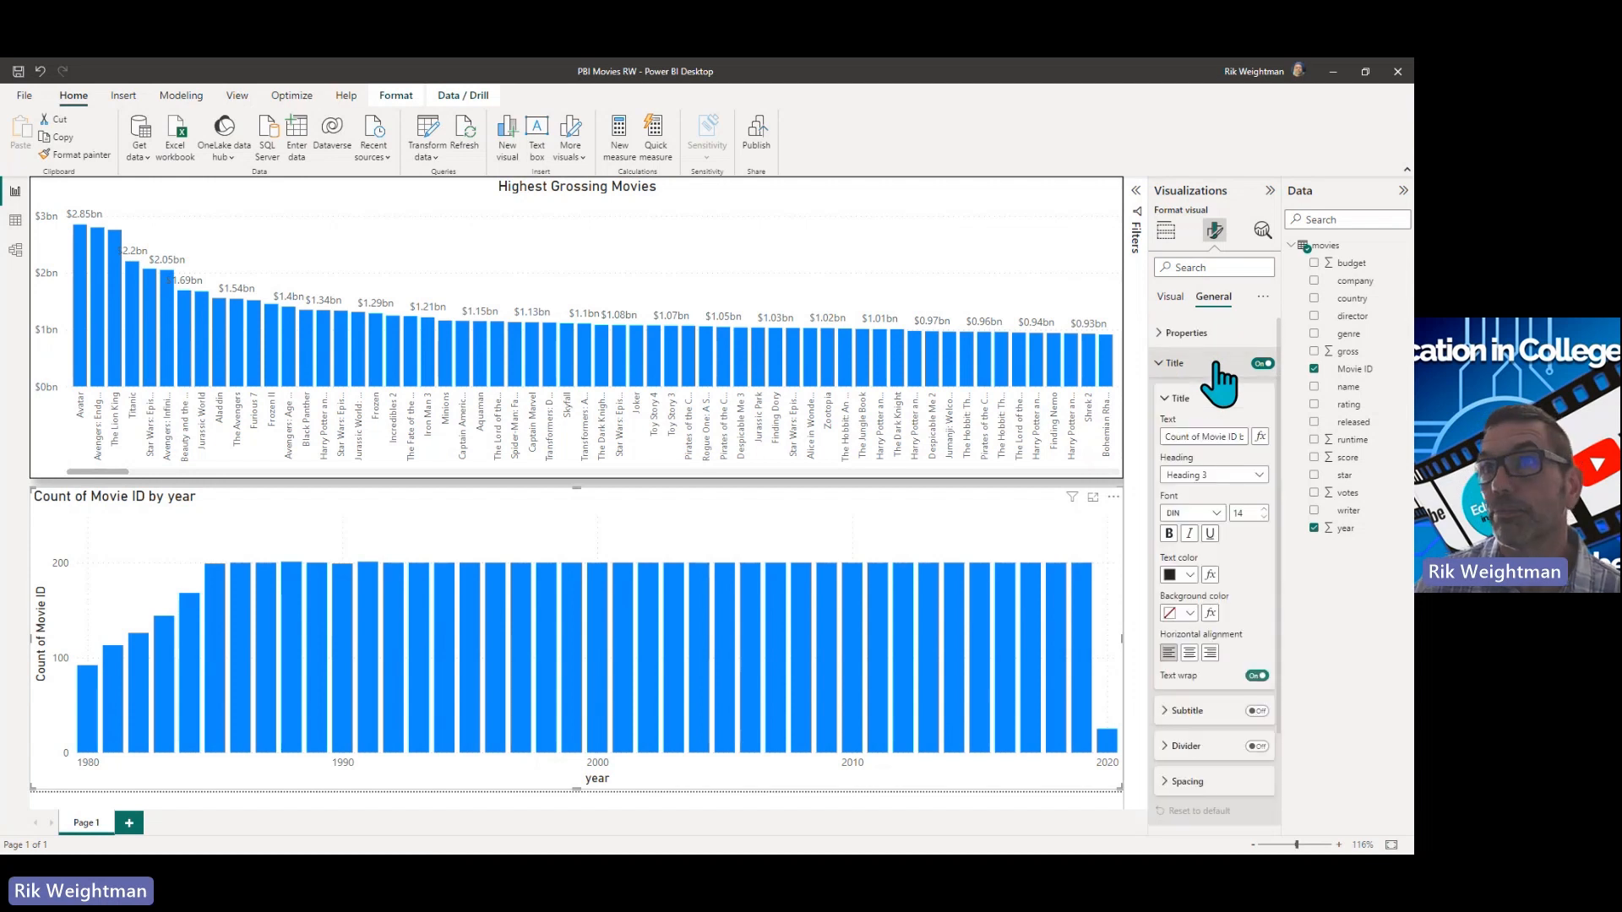
{"action": "triple_click", "coordinate": [1216, 436]}
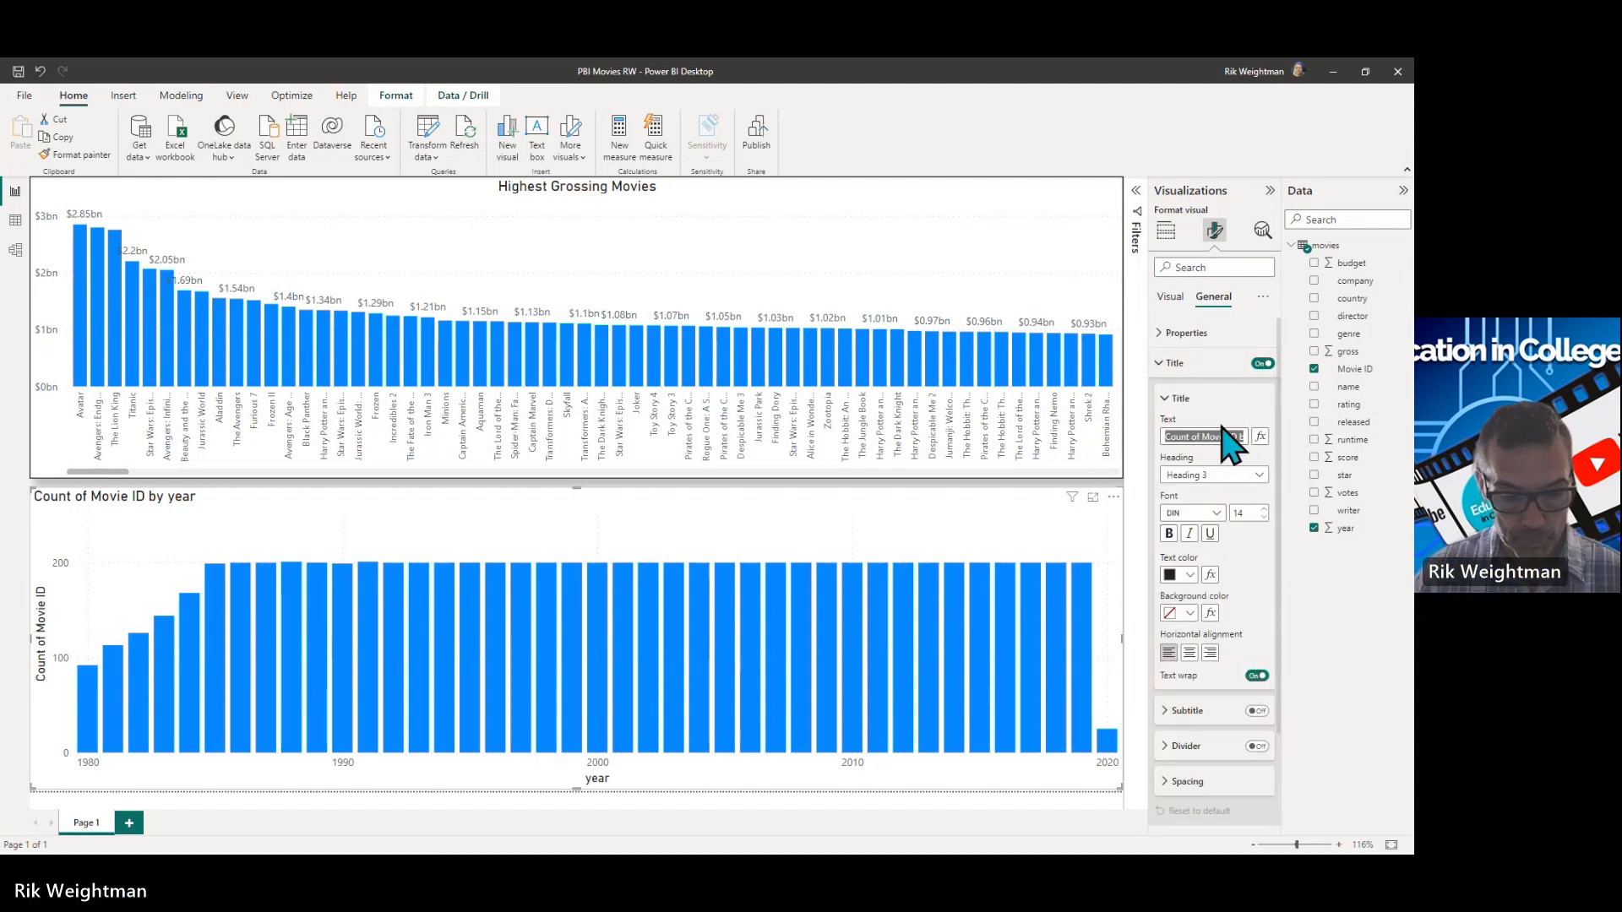
{"action": "type", "text": "Number"}
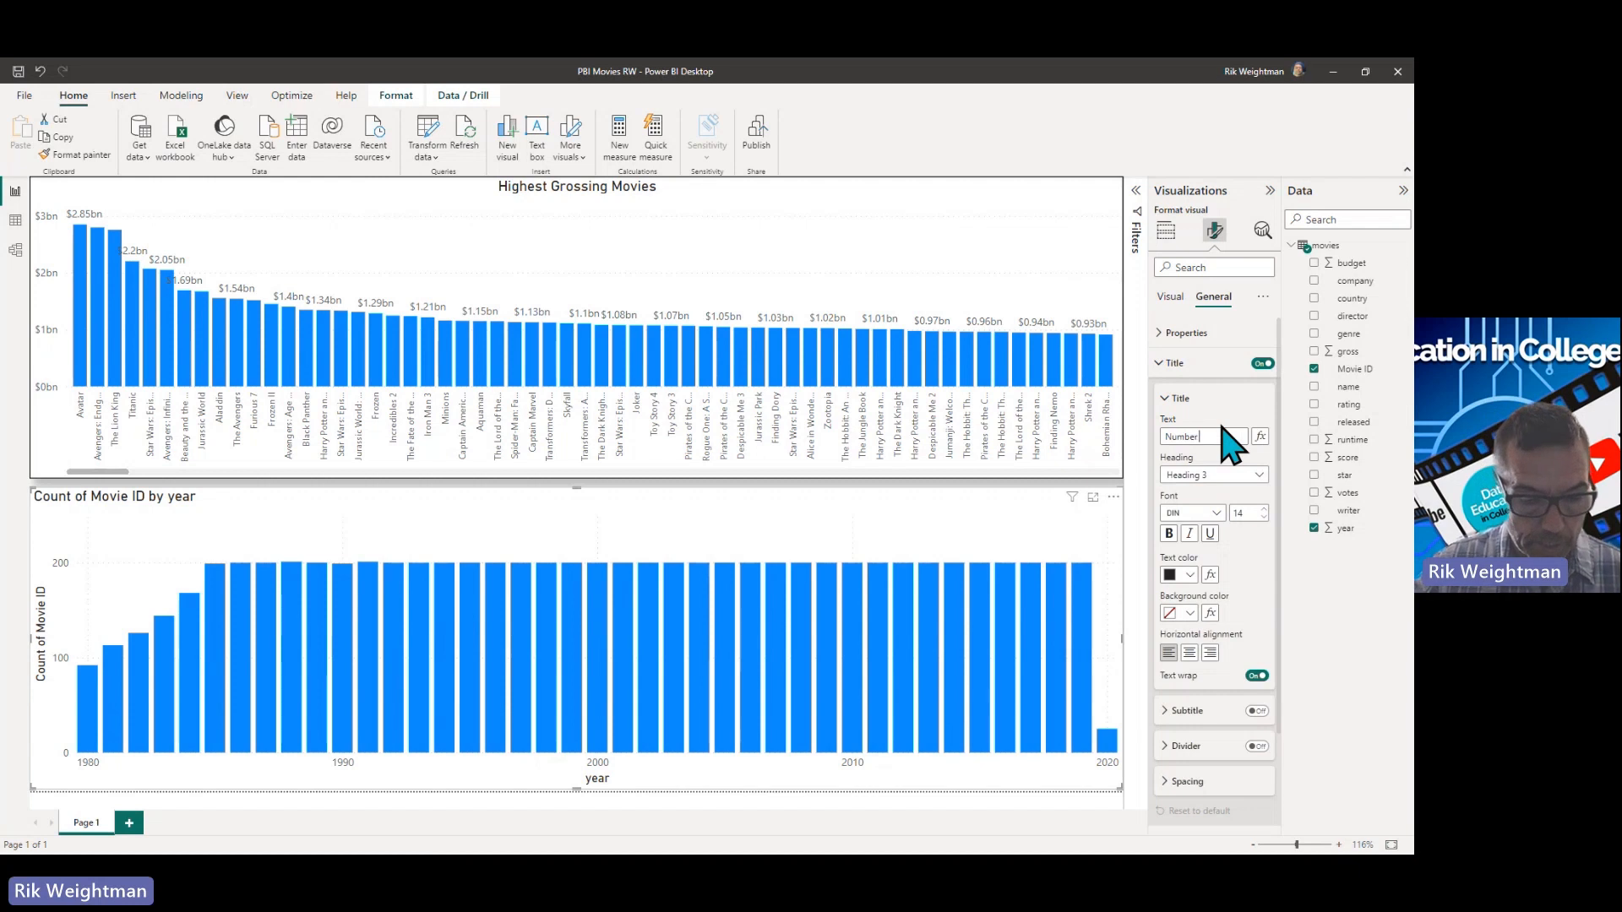
{"action": "type", "text": " Release Per Year"}
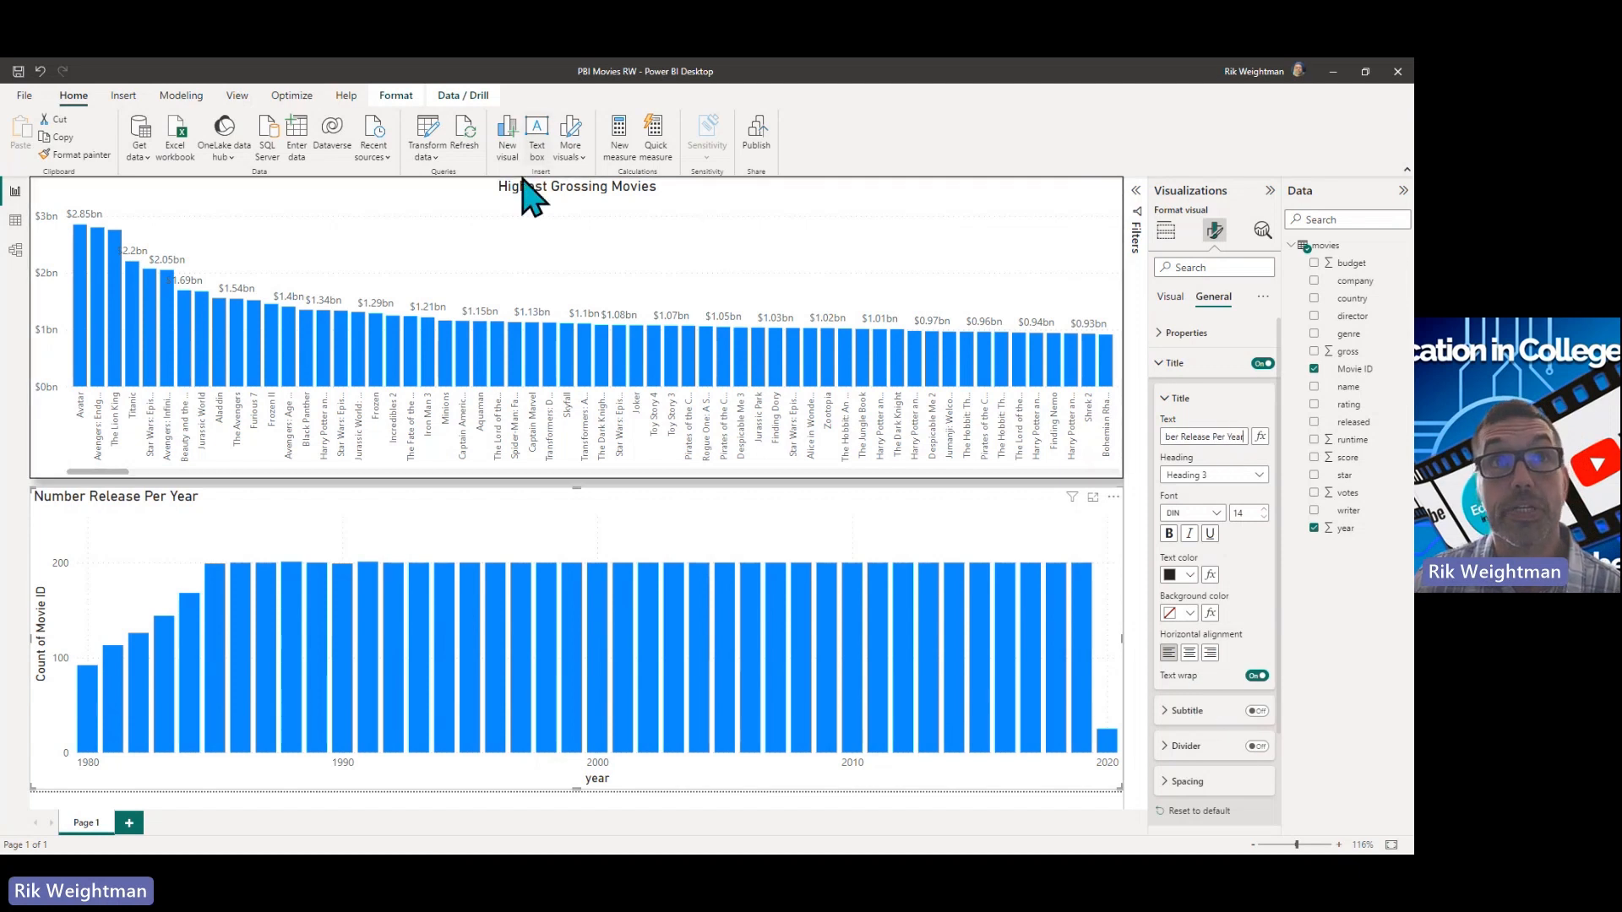
{"action": "left_click", "coordinate": [1189, 654]}
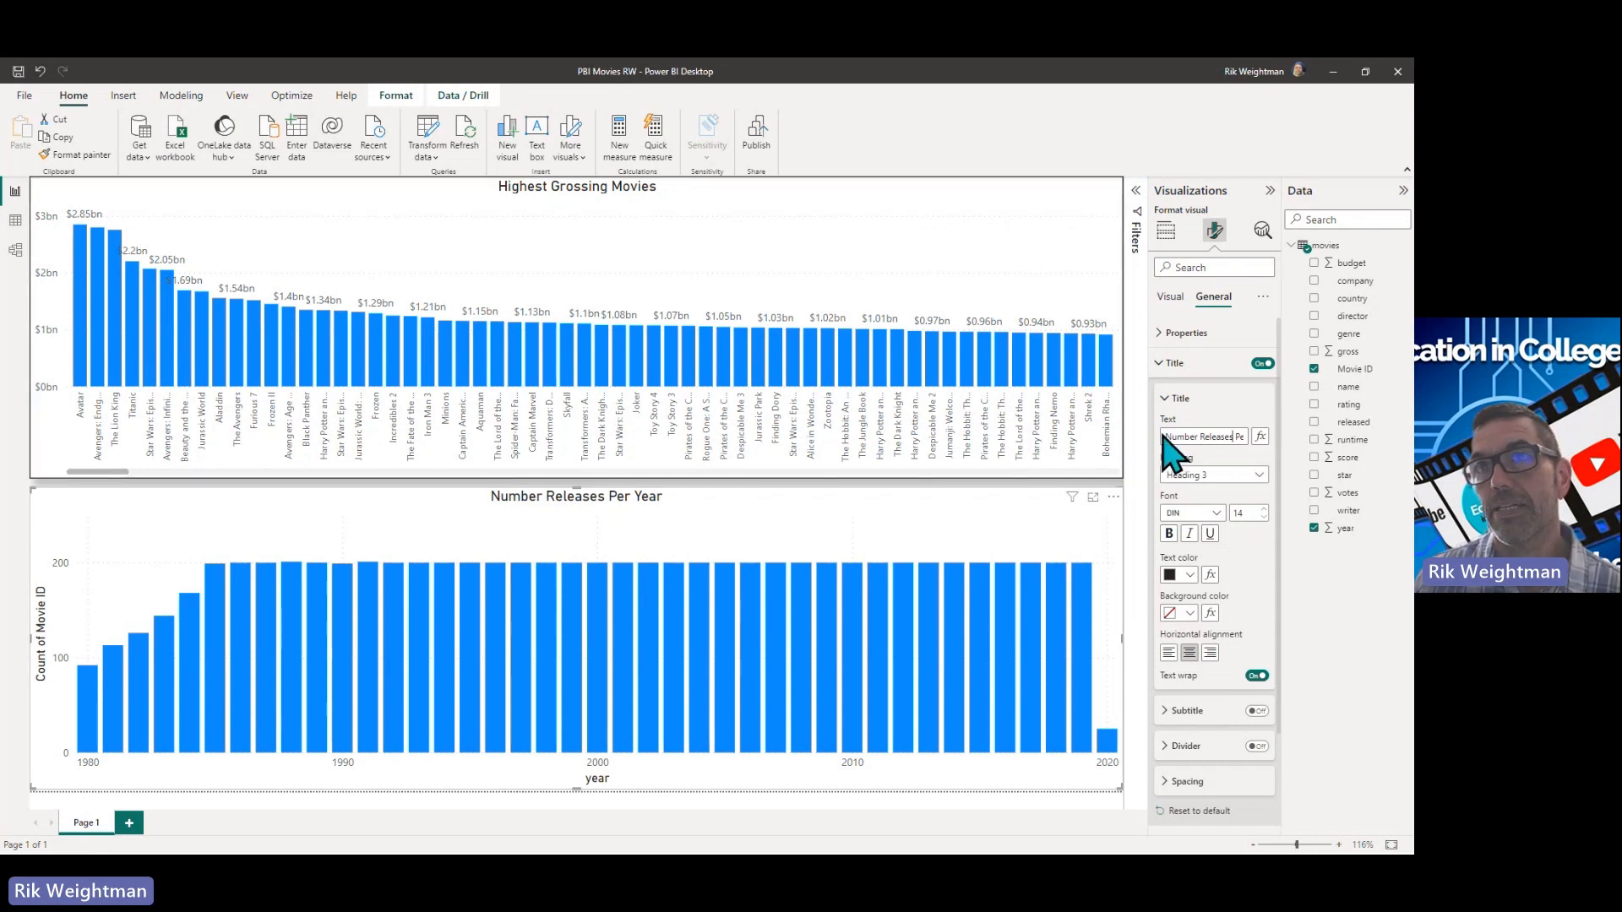
{"action": "left_click", "coordinate": [1163, 364]}
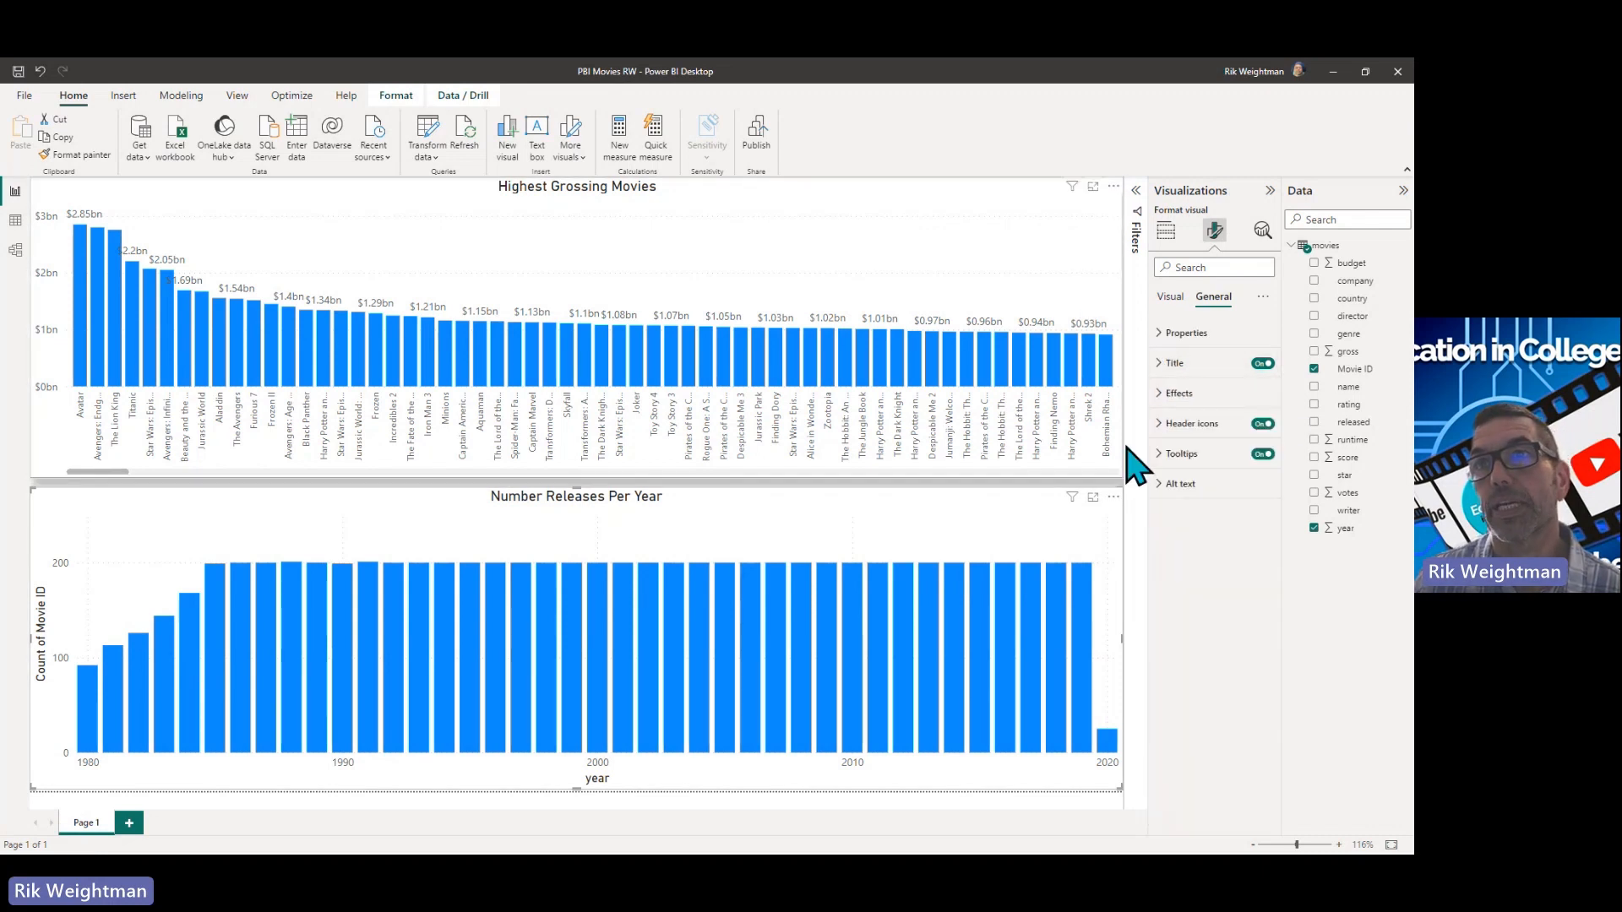
- Turn on the visual border and shadow effects for the Number Releases Per Year chart
{"action": "left_click", "coordinate": [1180, 396]}
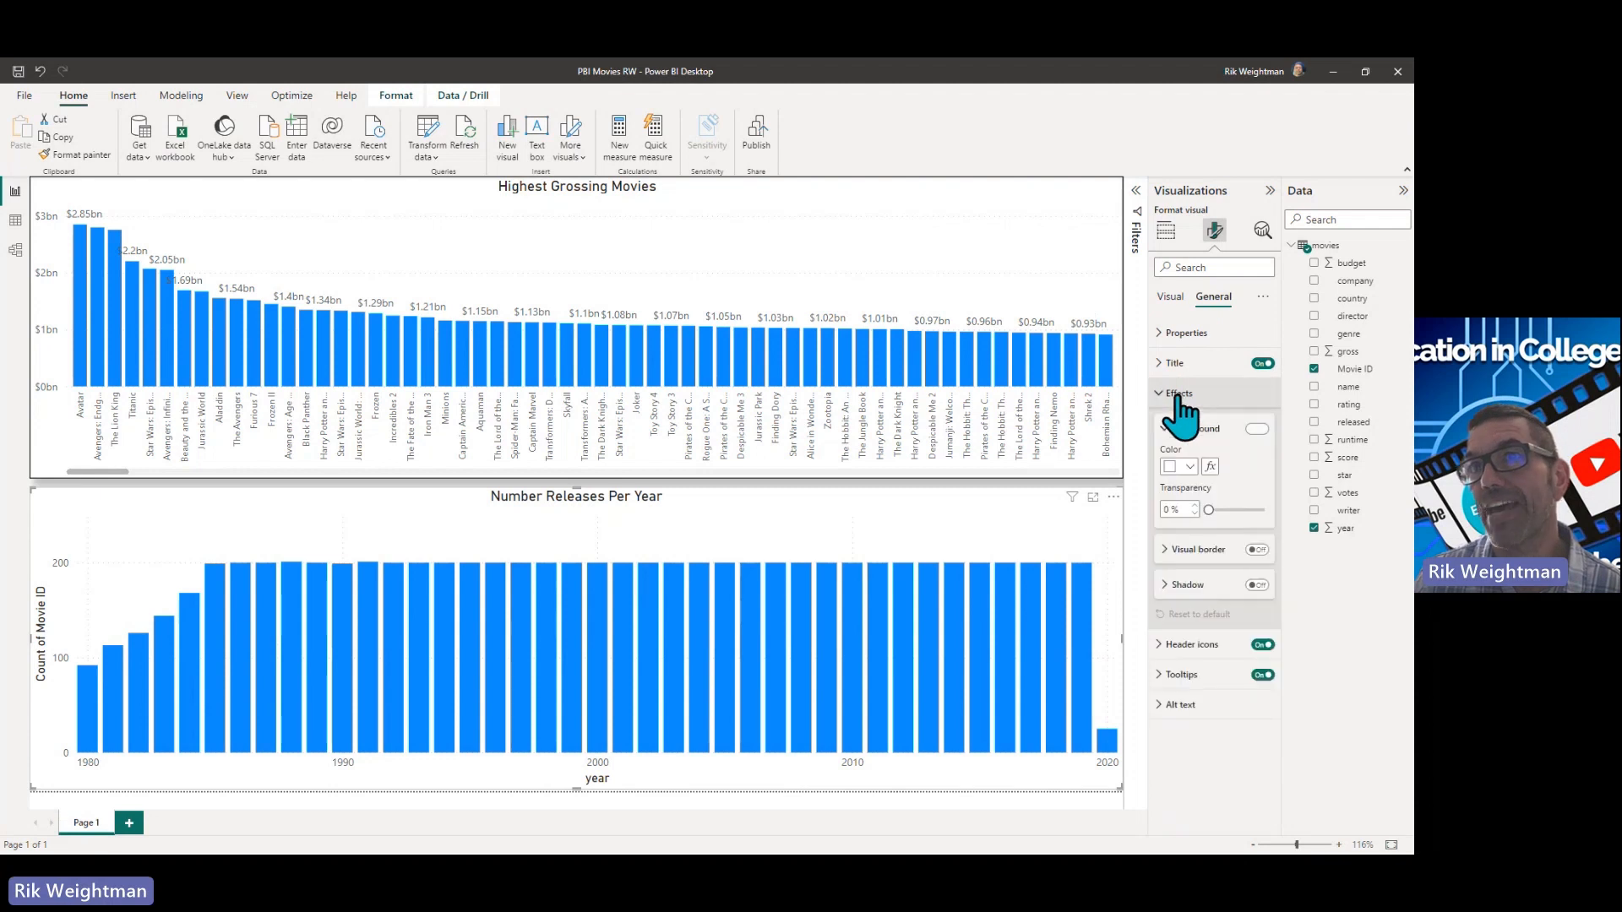
{"action": "left_click", "coordinate": [1257, 550]}
{"action": "left_click", "coordinate": [1257, 585]}
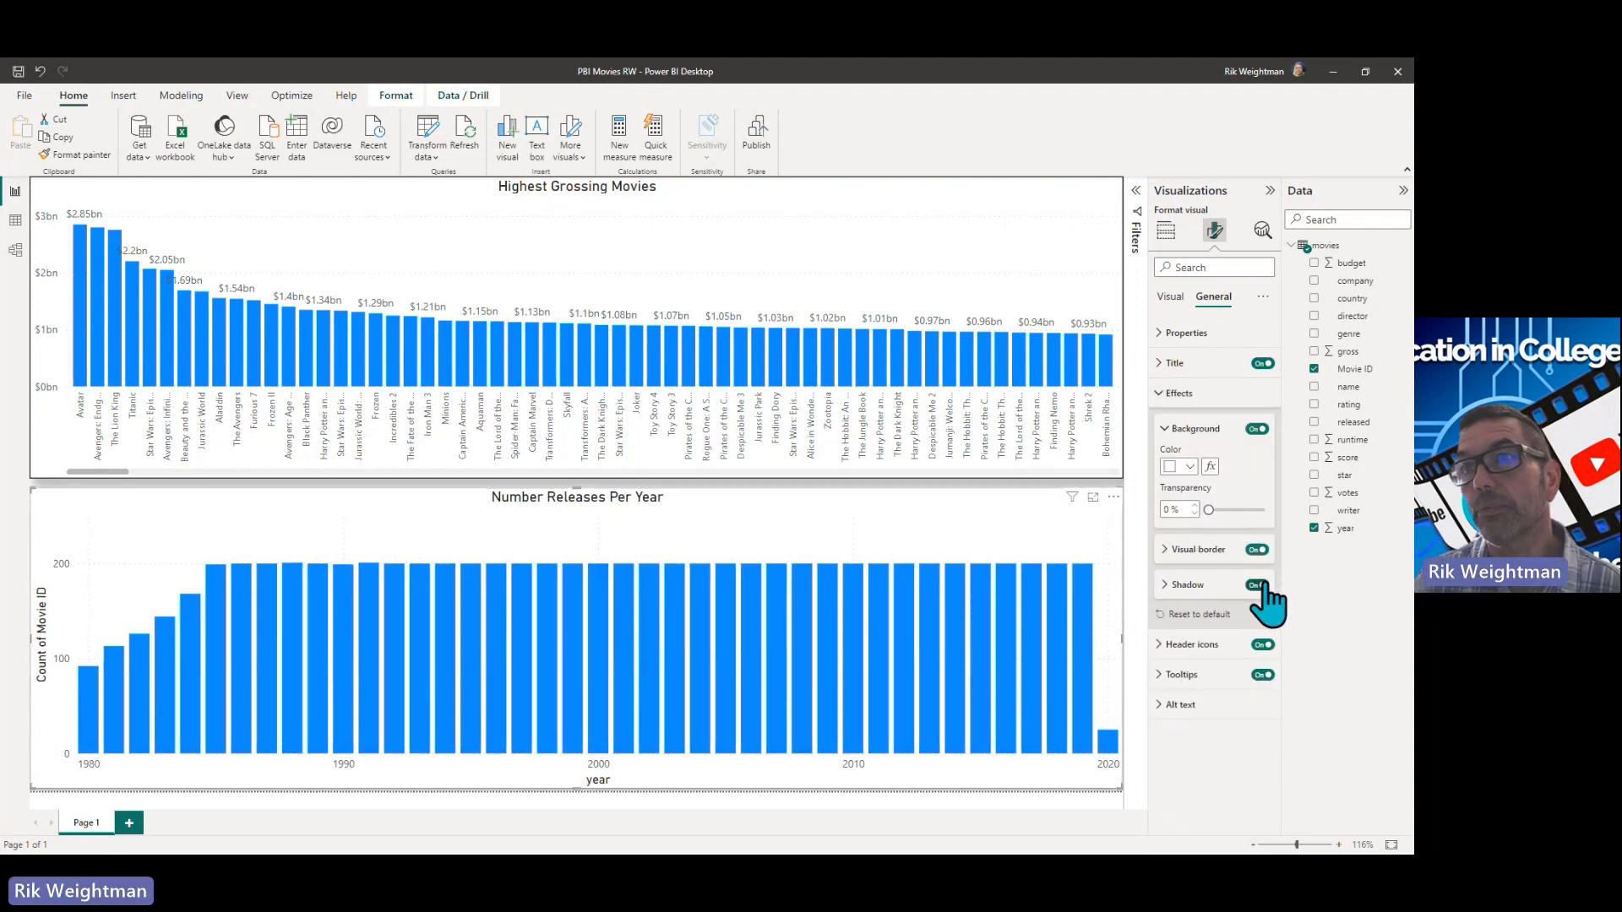
{"action": "left_click", "coordinate": [1162, 395]}
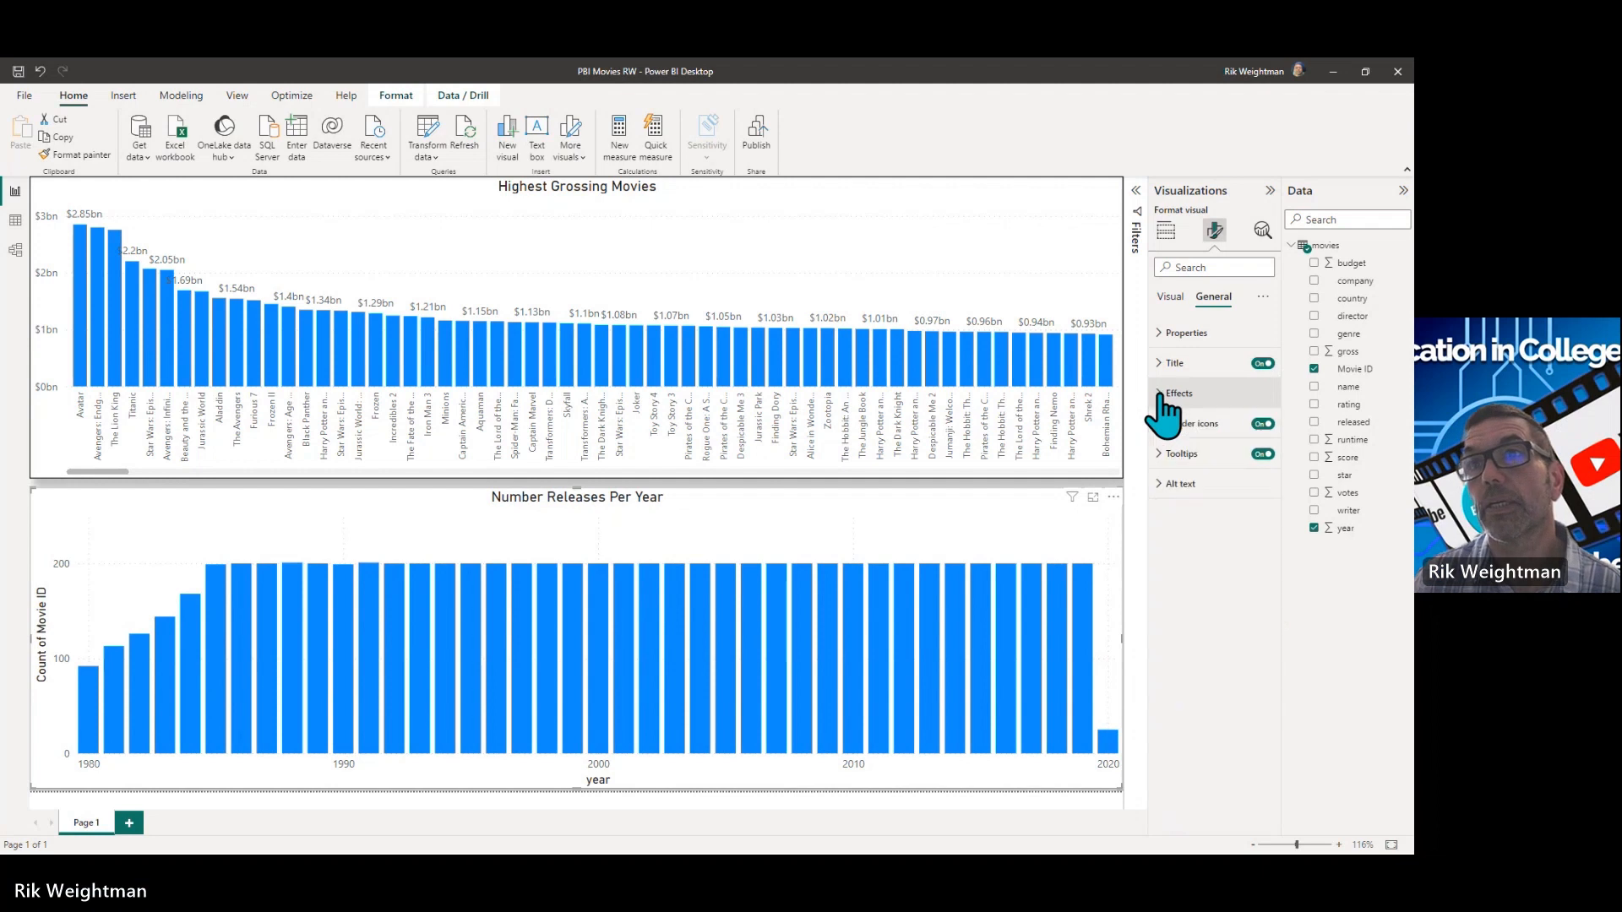
- Turn off both the X-axis and Y-axis titles on the Number Releases Per Year chart
{"action": "left_click", "coordinate": [1169, 297]}
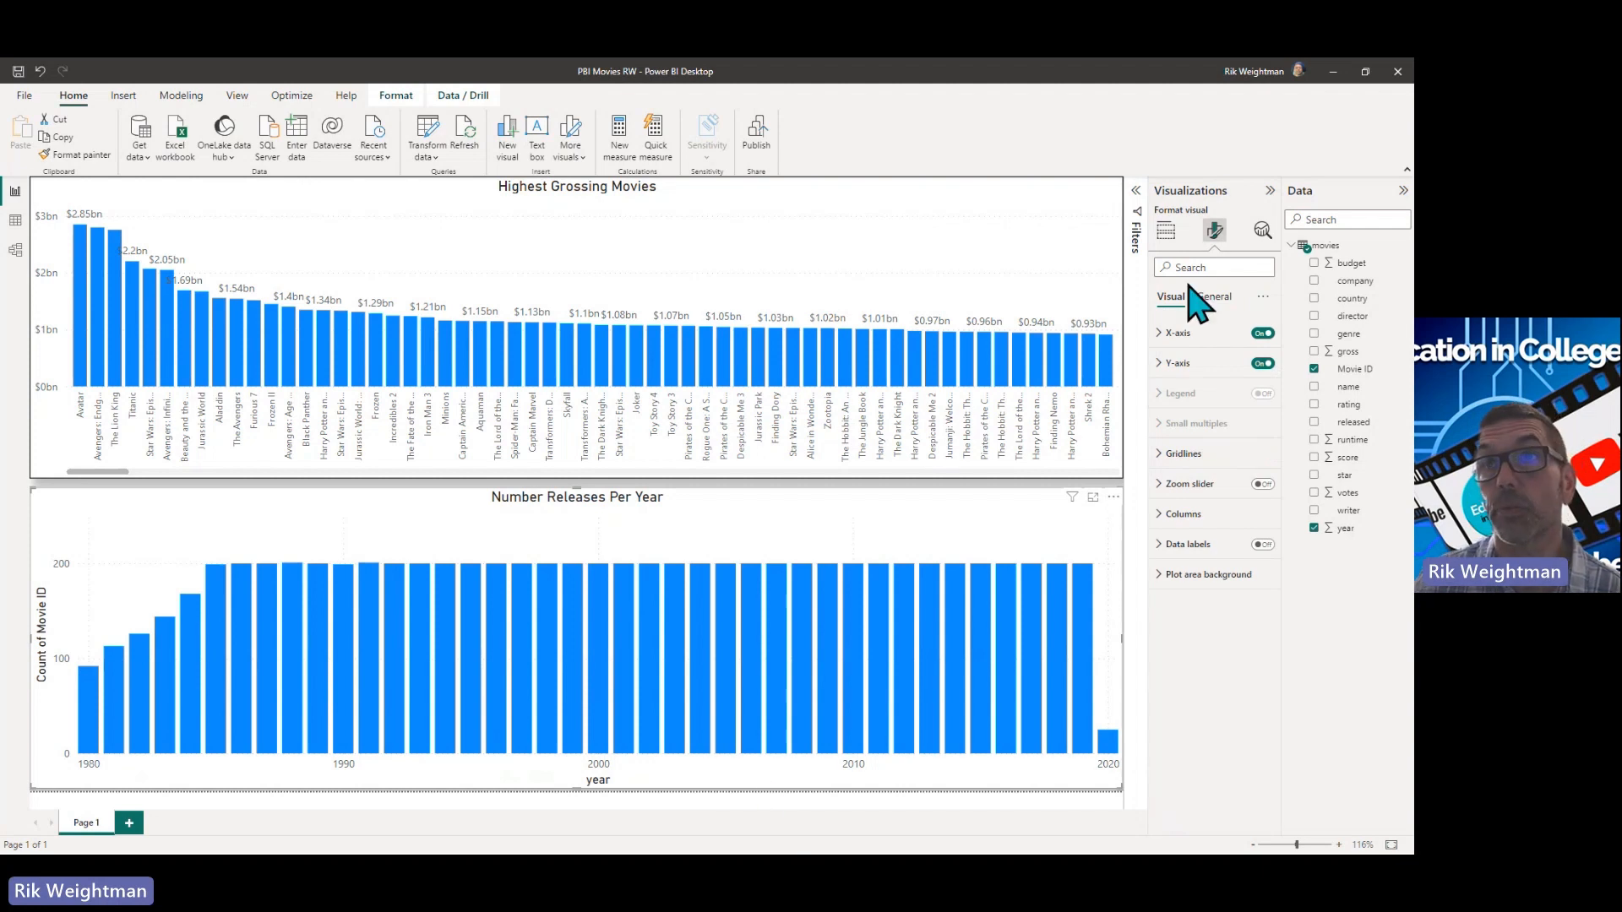
{"action": "left_click", "coordinate": [1222, 354]}
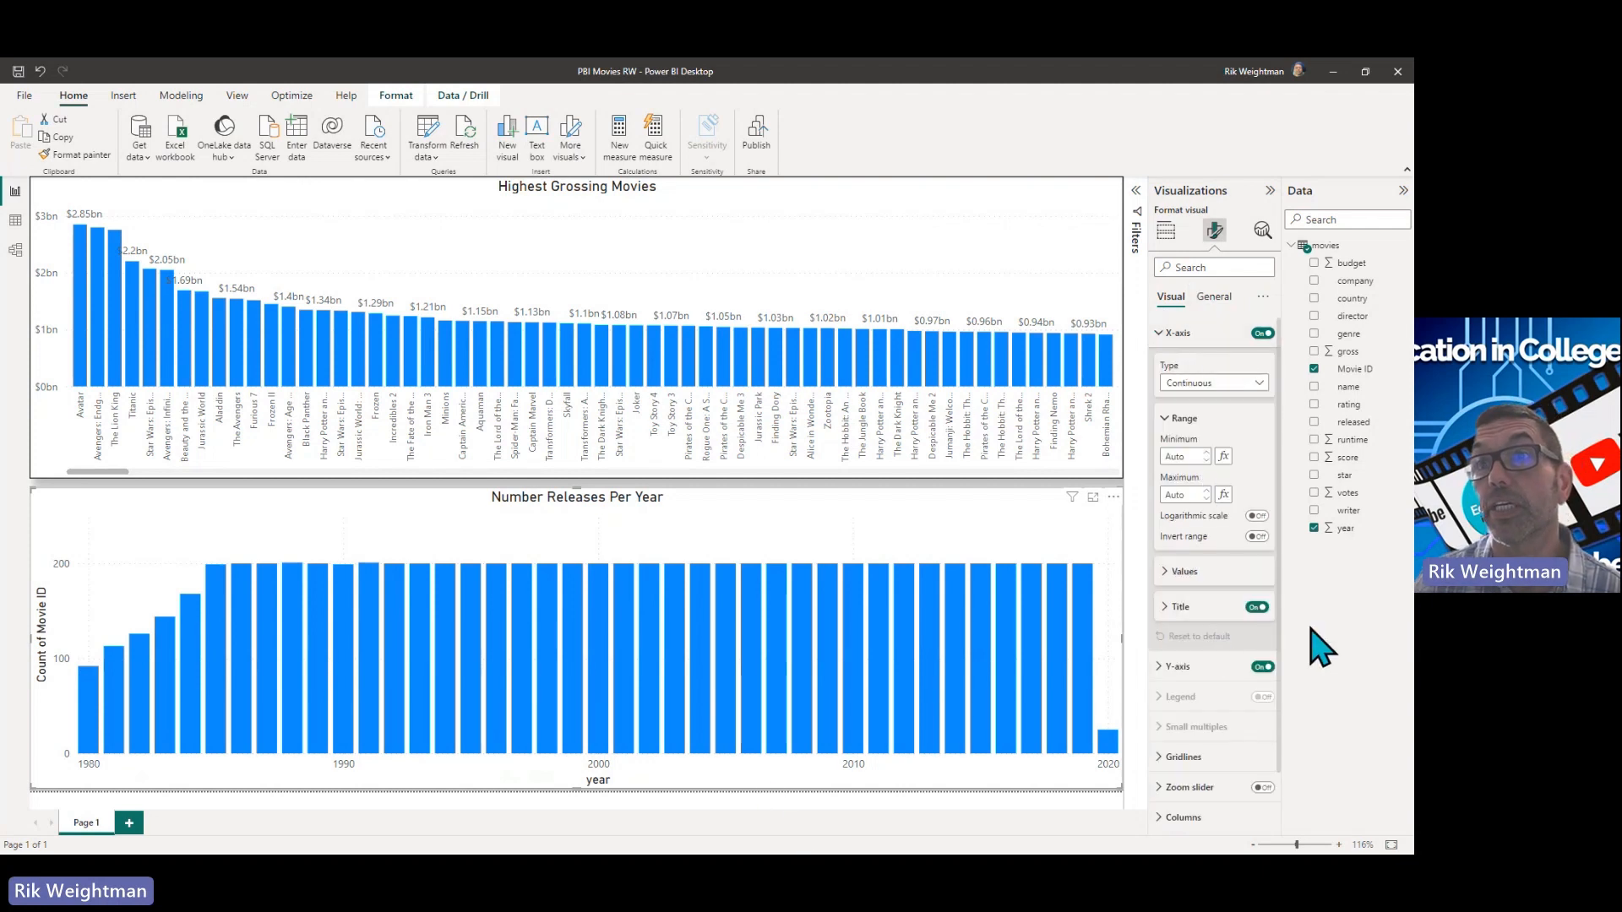
{"action": "left_click", "coordinate": [1257, 607]}
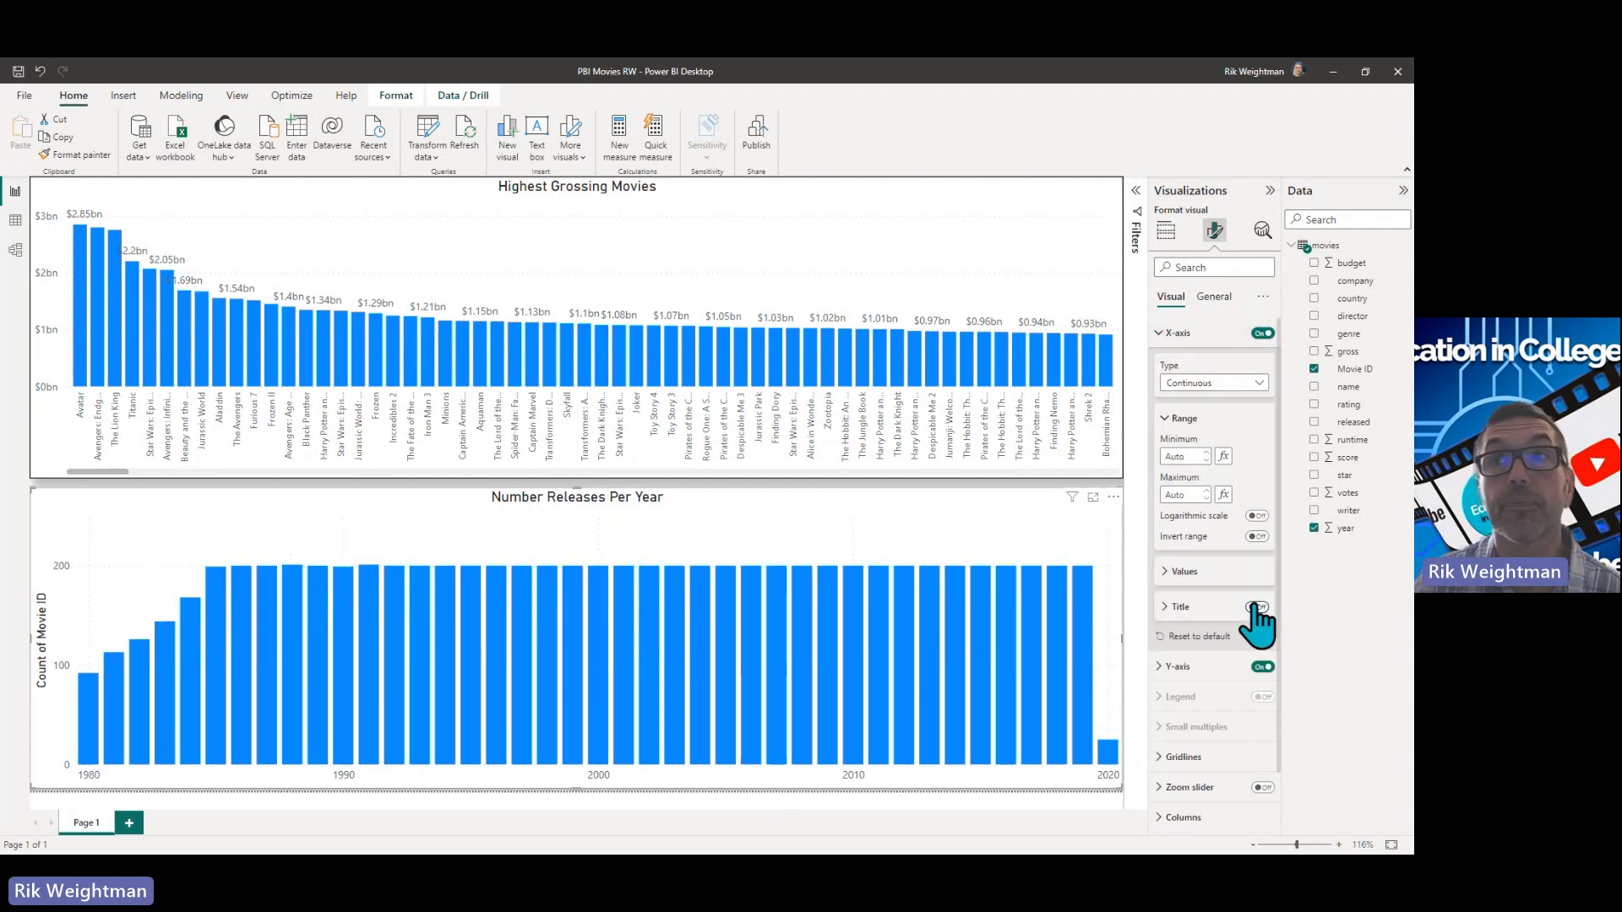
{"action": "left_click", "coordinate": [1155, 335]}
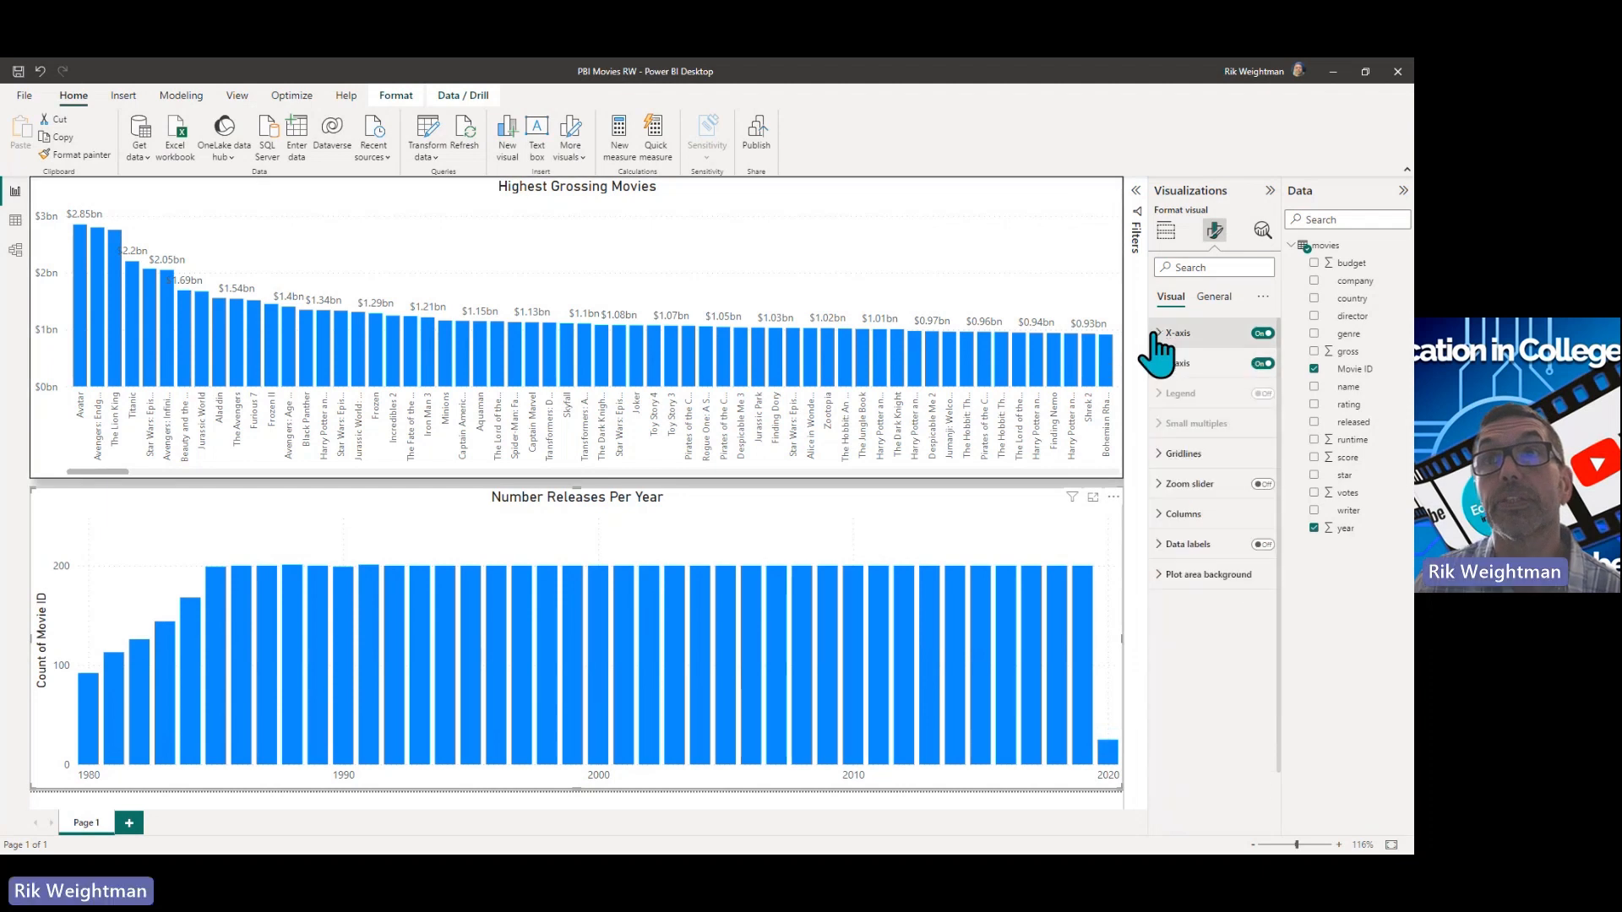
{"action": "left_click", "coordinate": [1215, 368]}
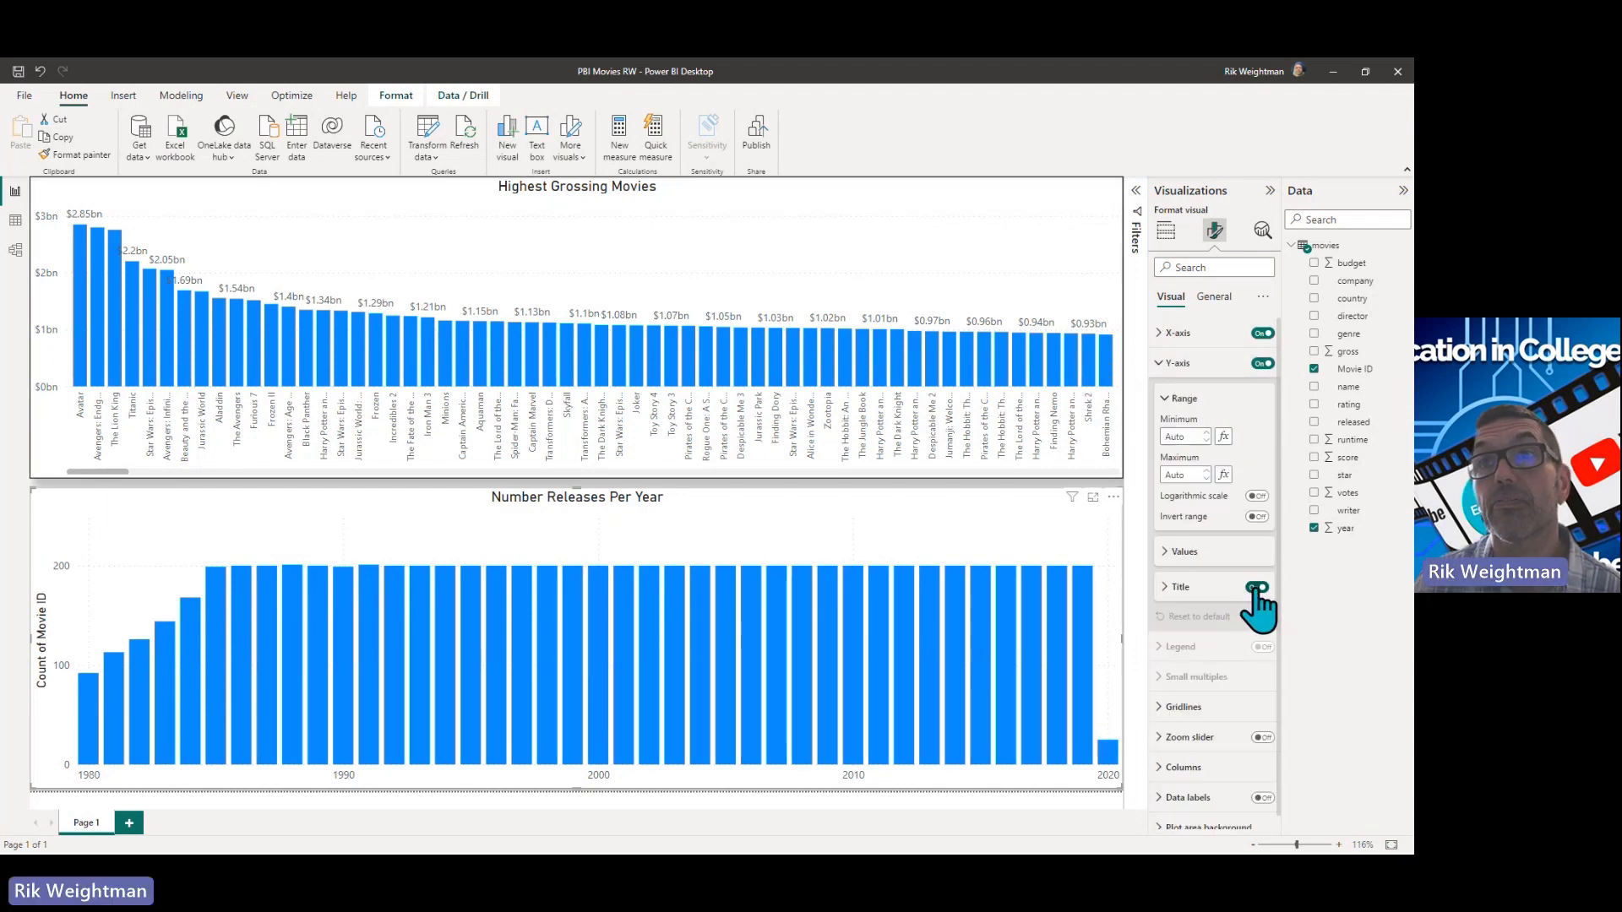
{"action": "left_click", "coordinate": [1256, 588]}
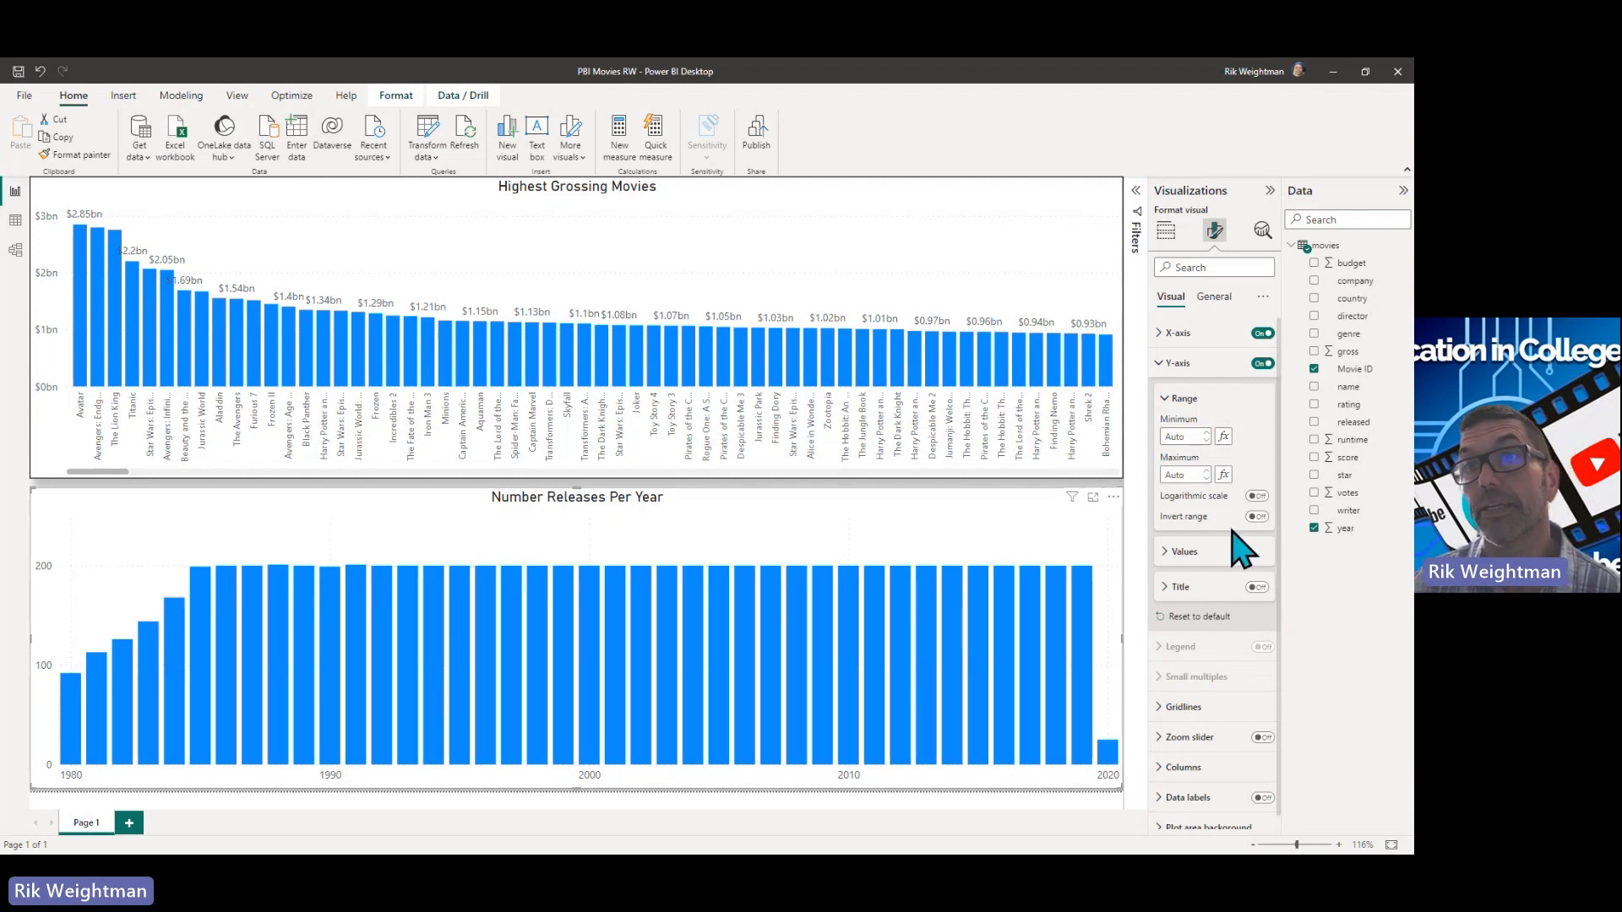
- Turn on data labels for the Number Releases Per Year chart and save the report
{"action": "left_click", "coordinate": [1164, 366]}
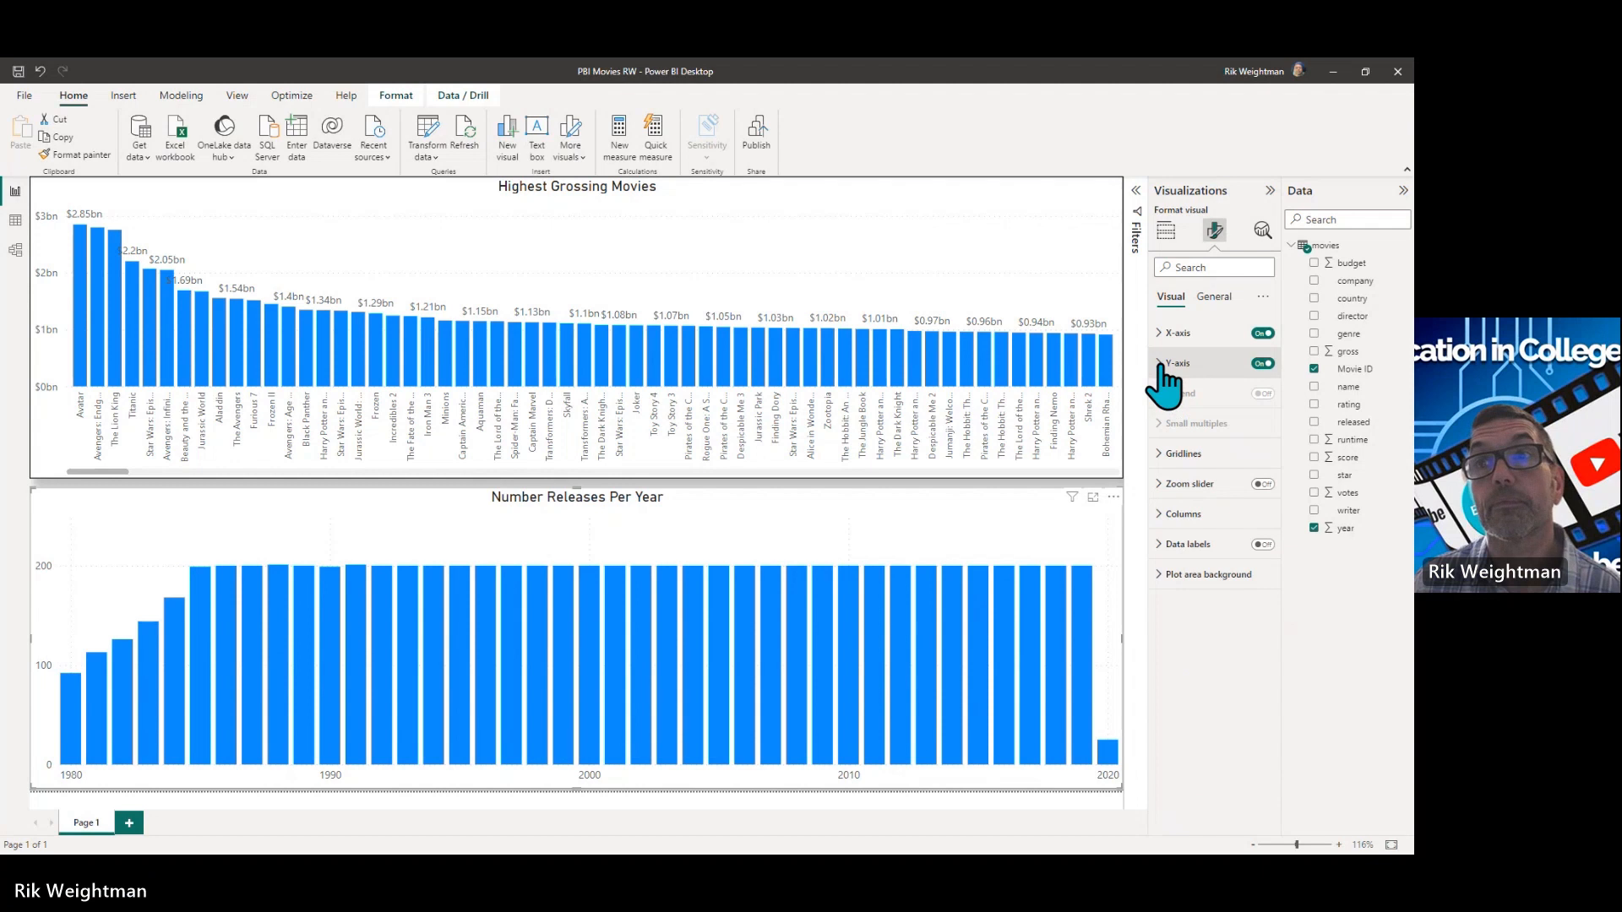
{"action": "left_click", "coordinate": [1263, 544]}
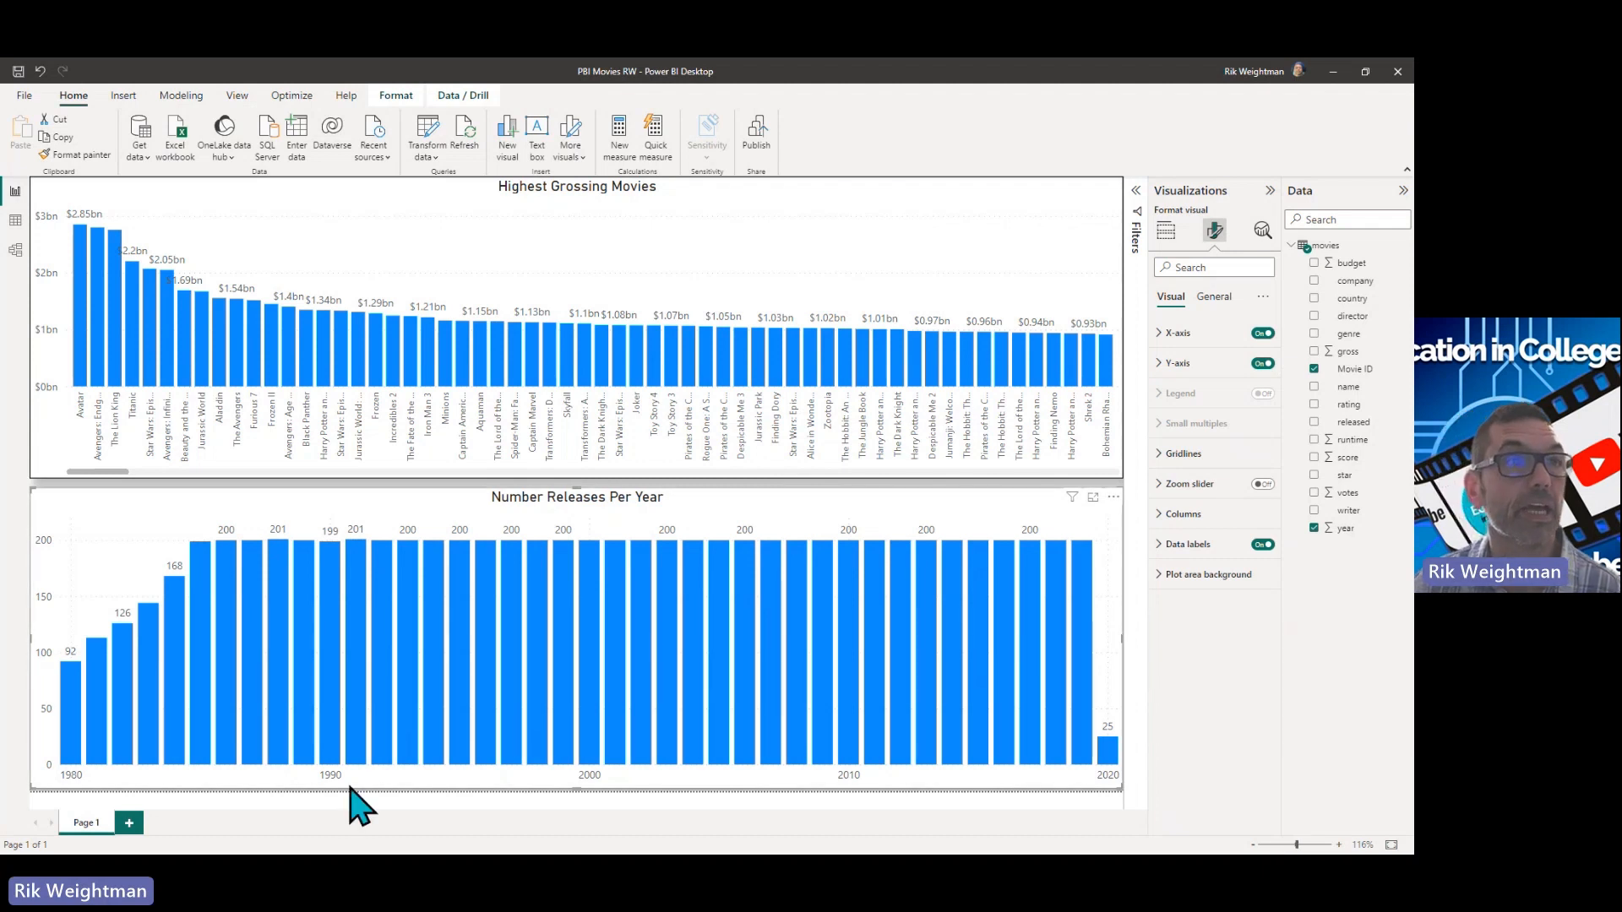
{"action": "mouse_move", "coordinate": [352, 770]}
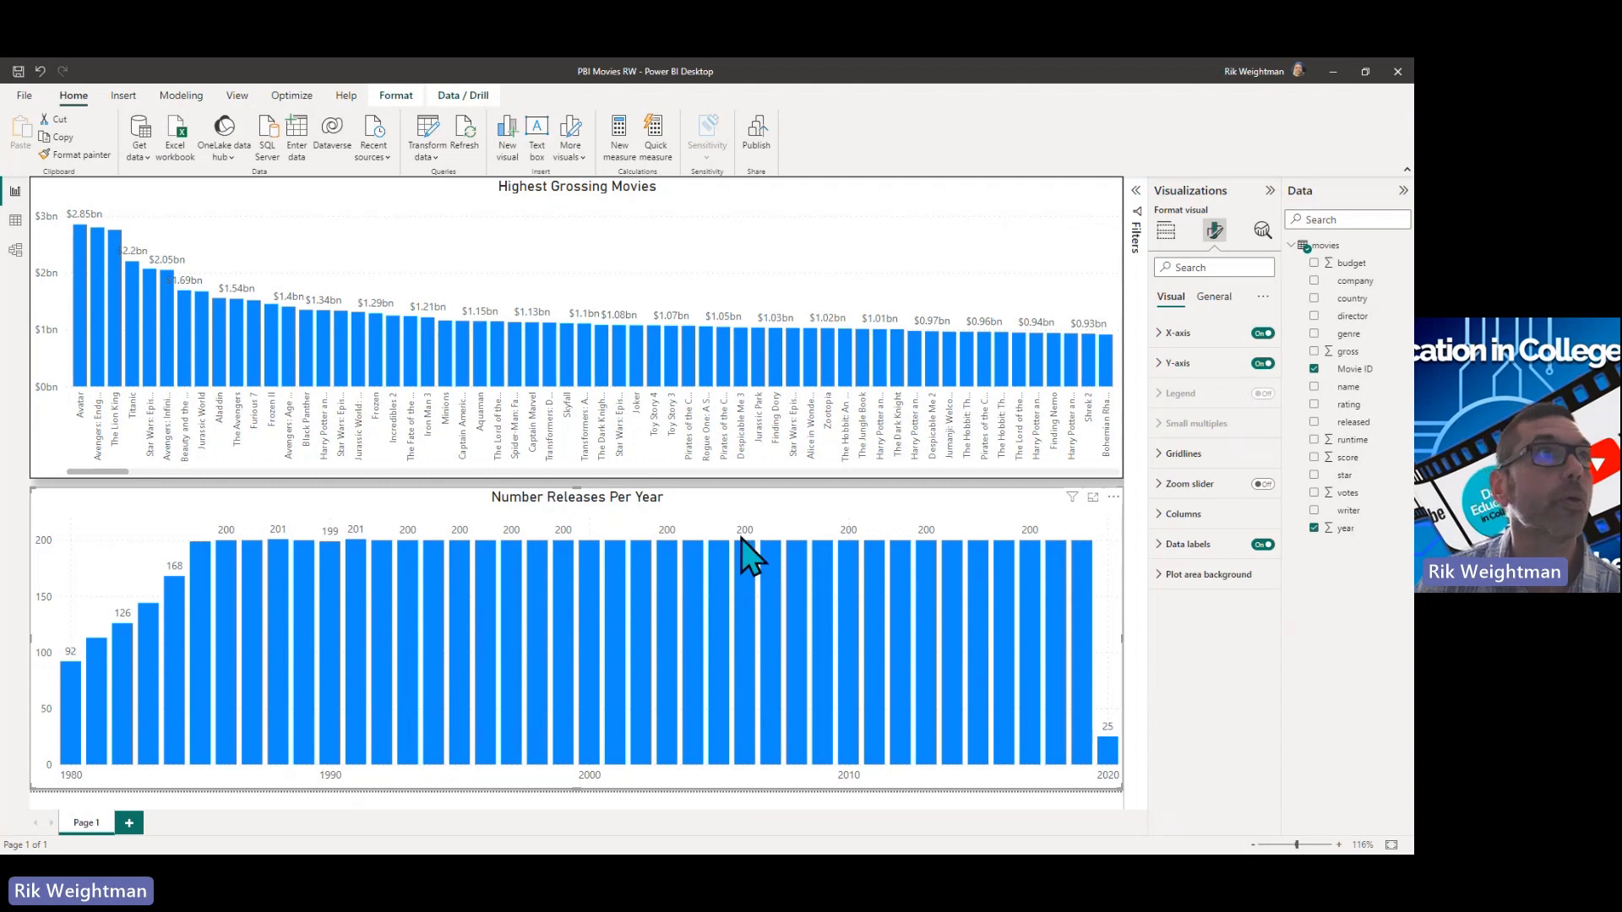
{"action": "left_click", "coordinate": [25, 98]}
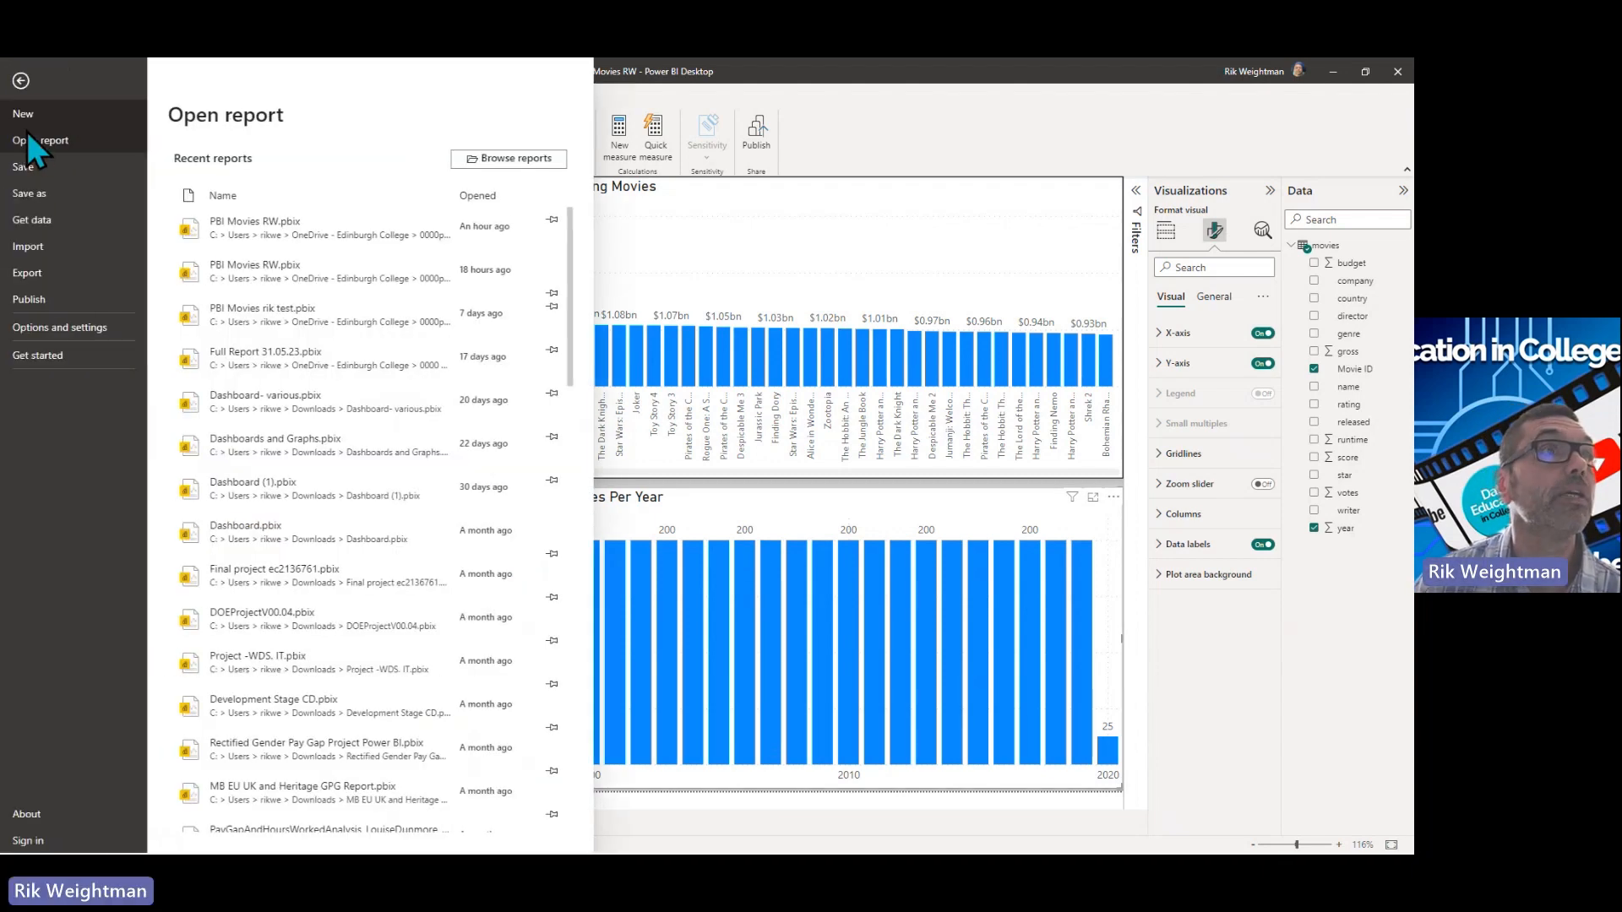
{"action": "left_click", "coordinate": [22, 165]}
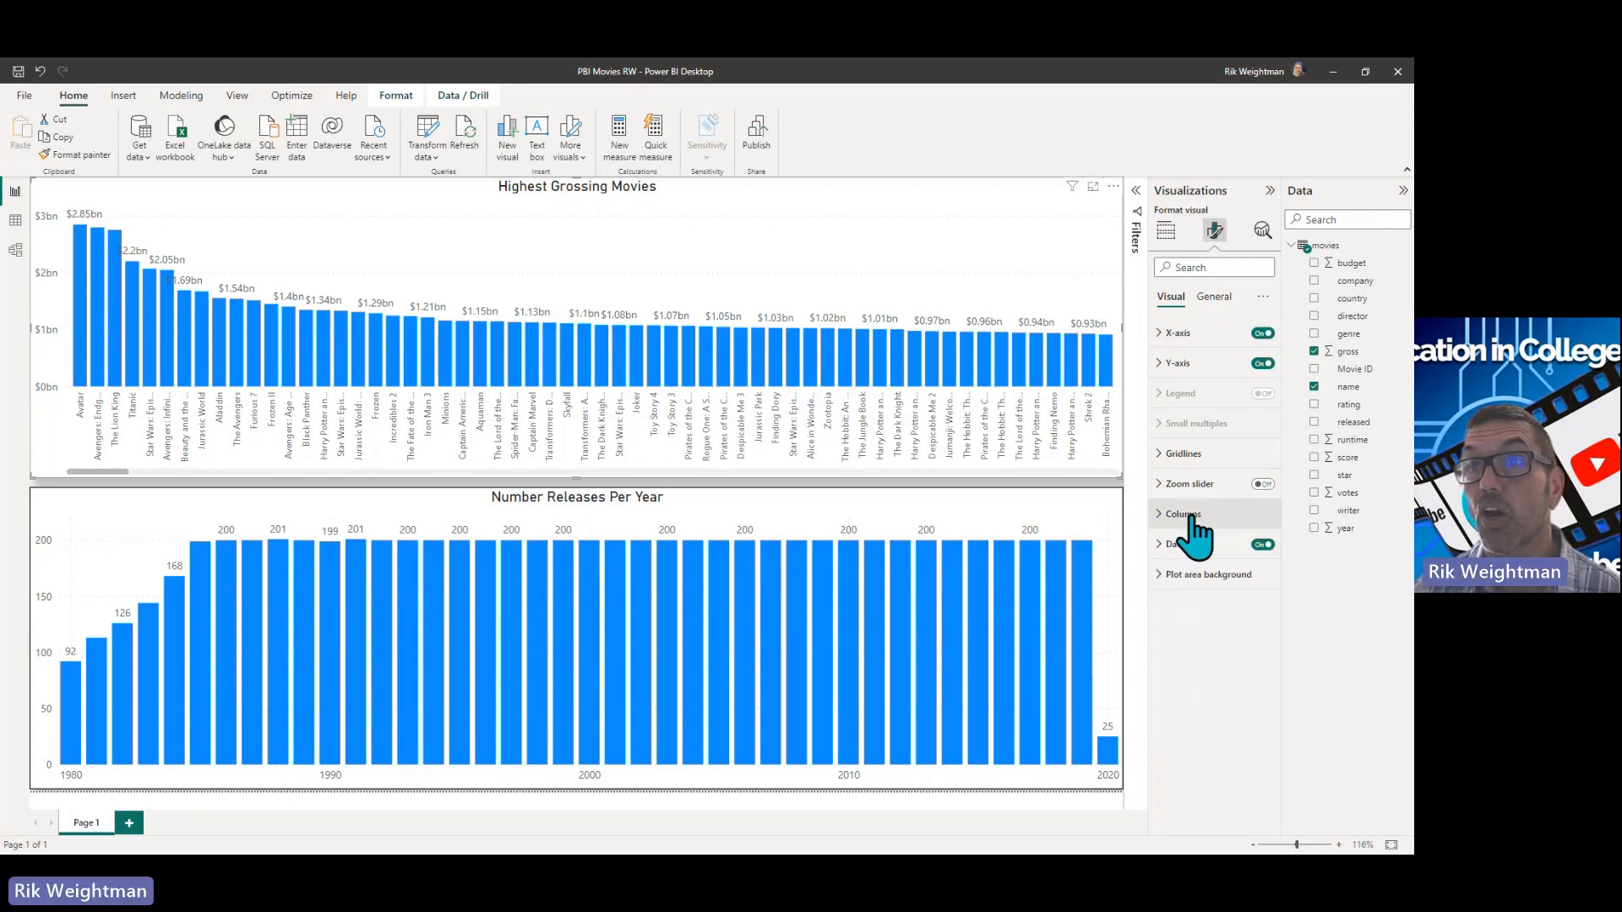
- Set the default column colour of the Highest Grossing Movies chart to a light orange
{"action": "left_click", "coordinate": [1170, 515]}
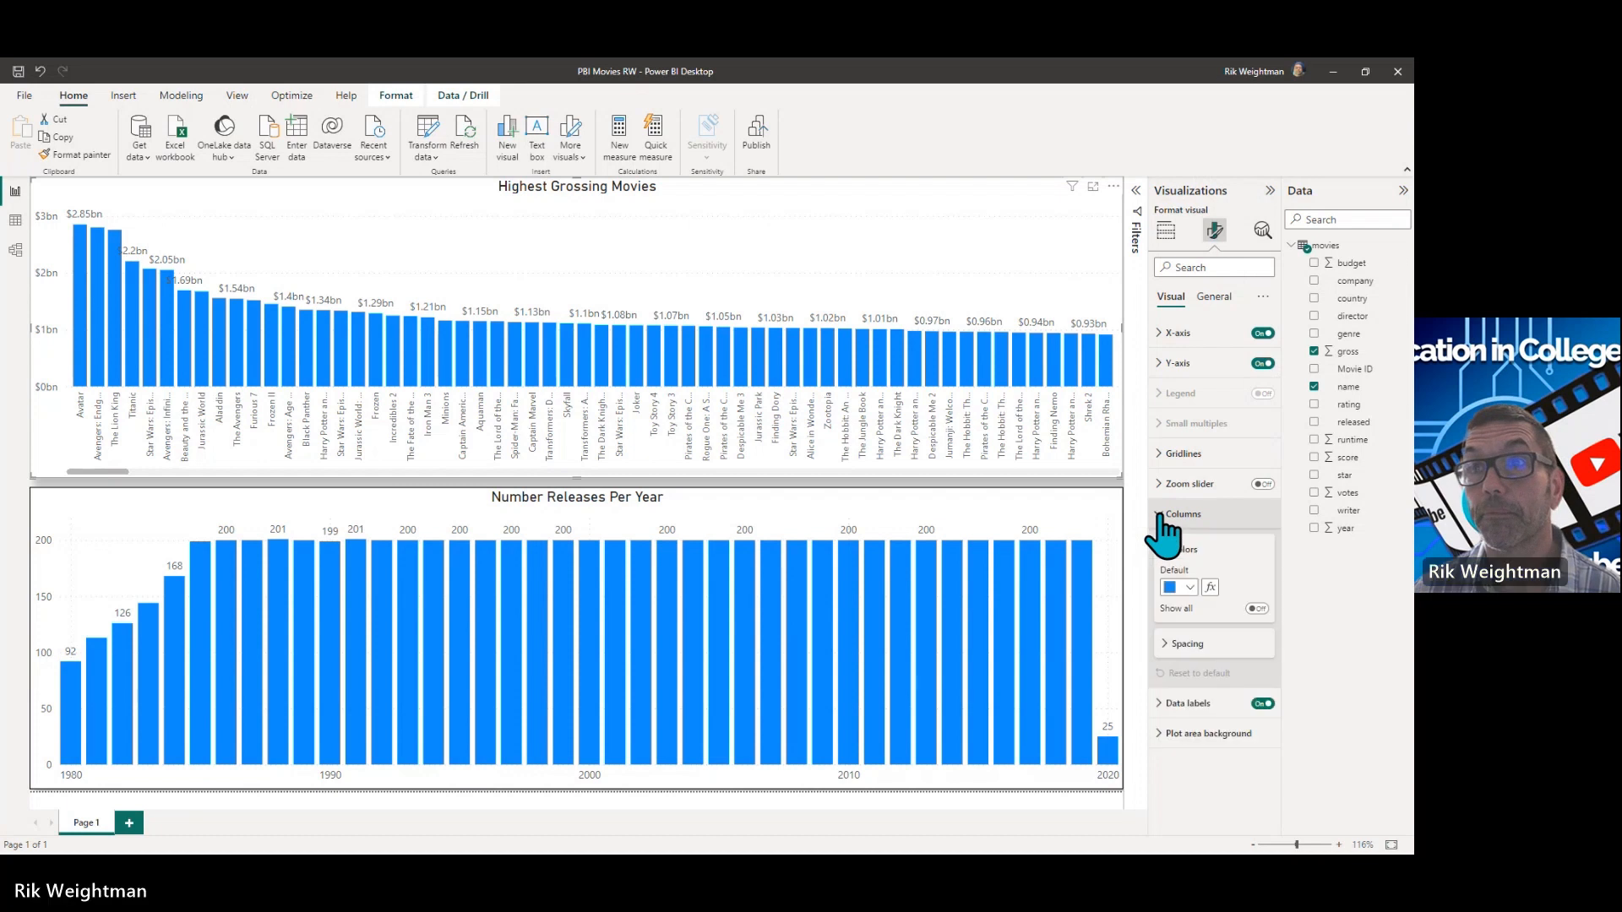
{"action": "left_click", "coordinate": [1190, 589]}
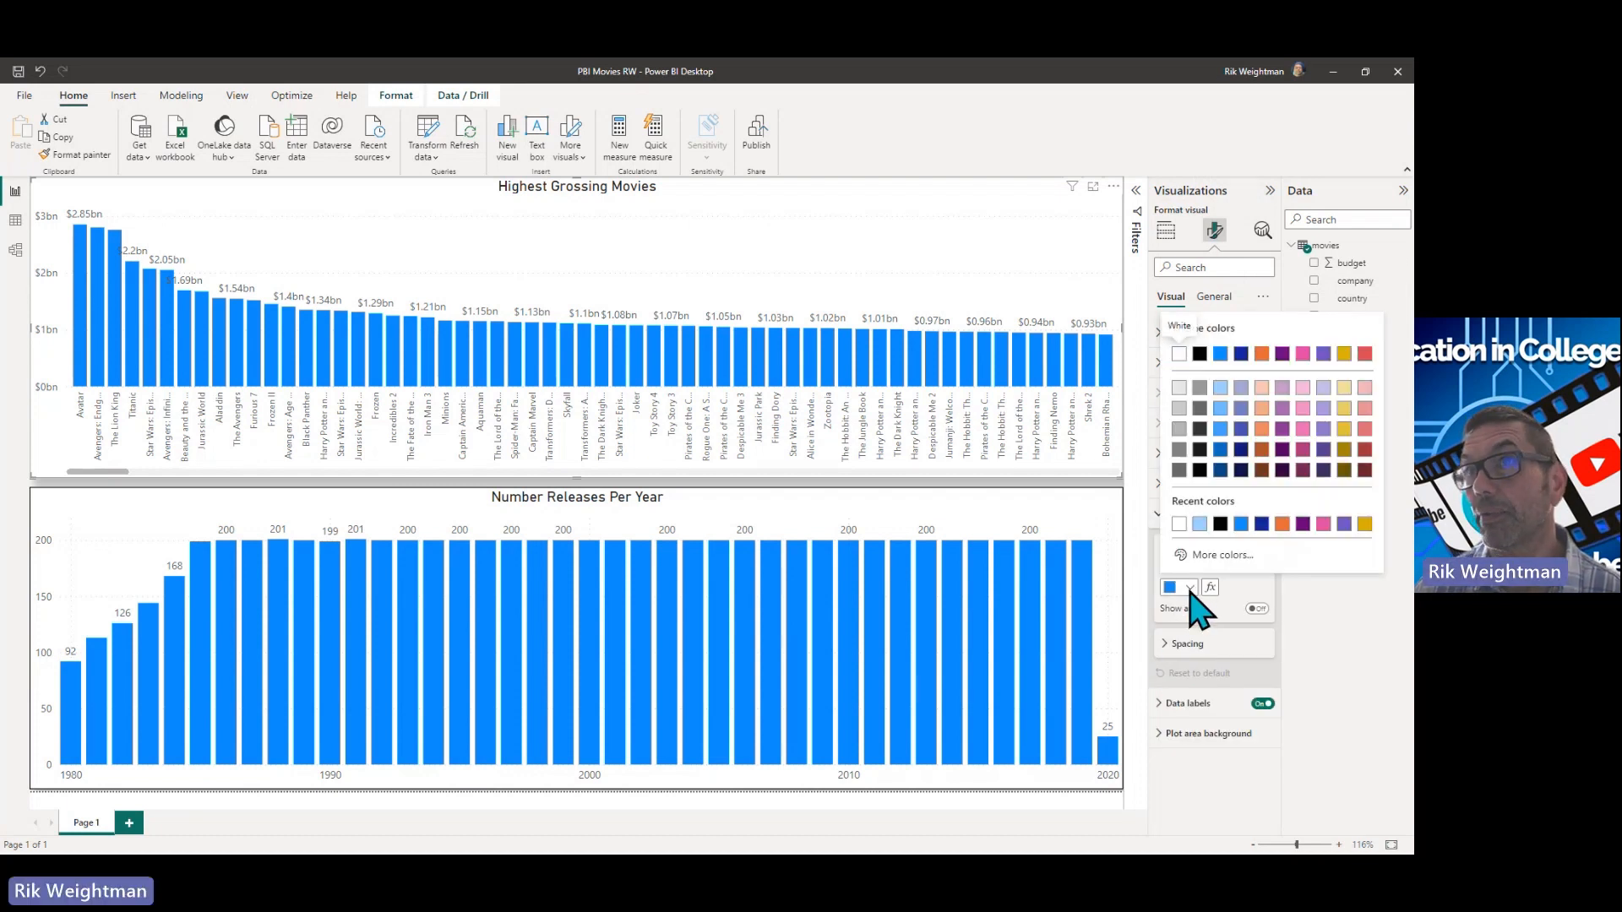
{"action": "left_click", "coordinate": [1263, 429]}
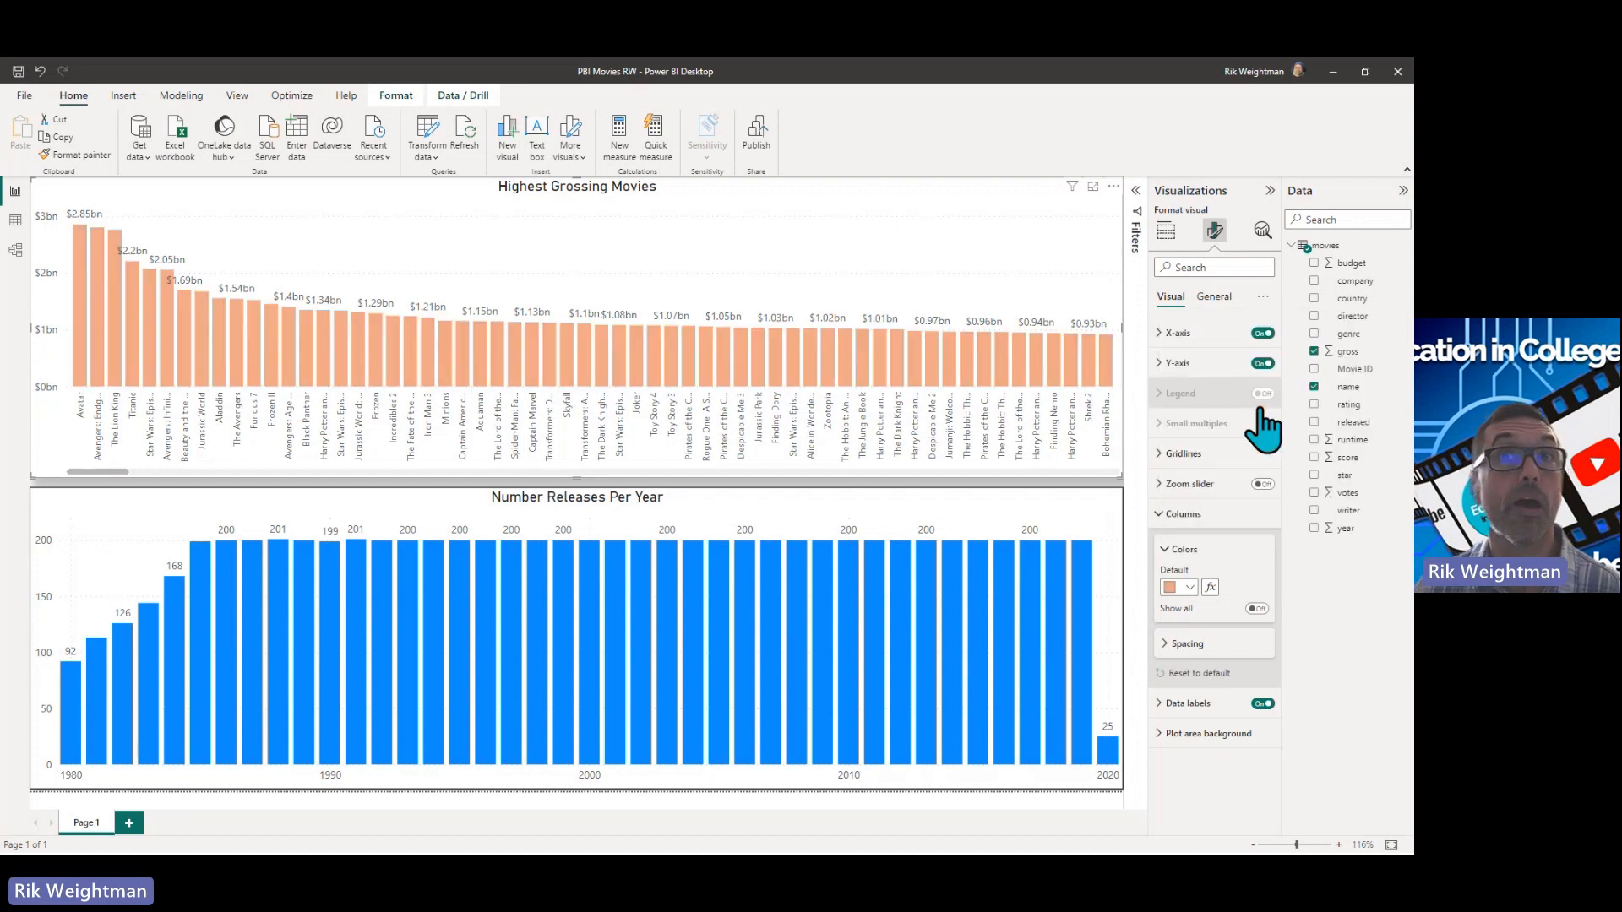
- Set up gradient conditional formatting for the Highest Grossing Movies columns, based on Sum of gross, with red for the lowest value
{"action": "left_click", "coordinate": [1212, 589]}
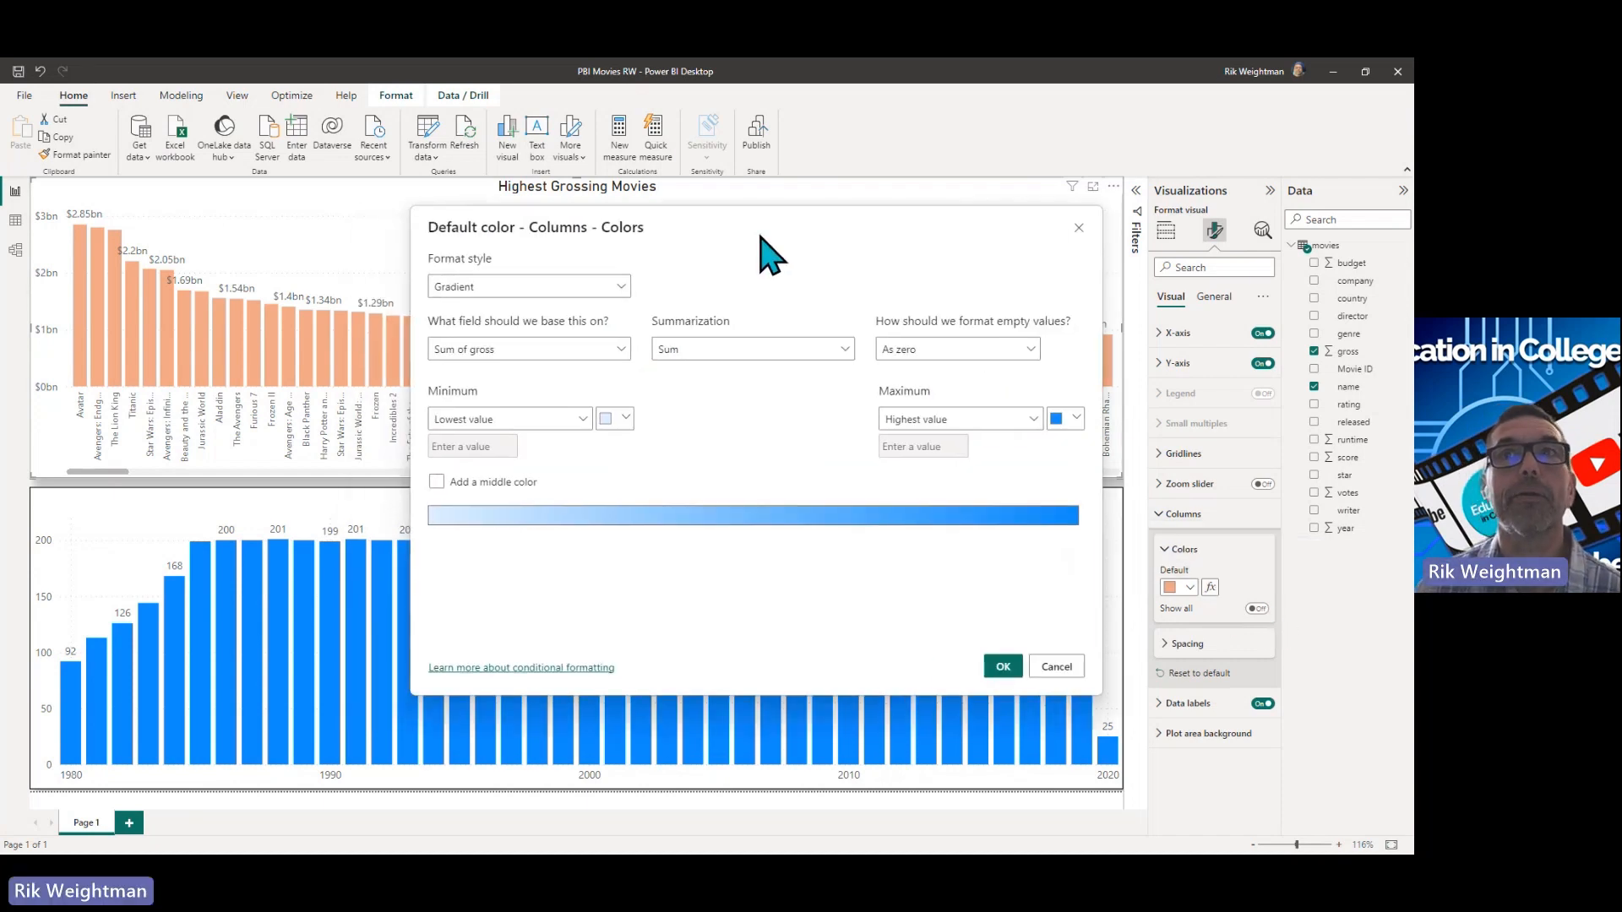
{"action": "left_click_drag", "start_coordinate": [760, 238], "coordinate": [1041, 125]}
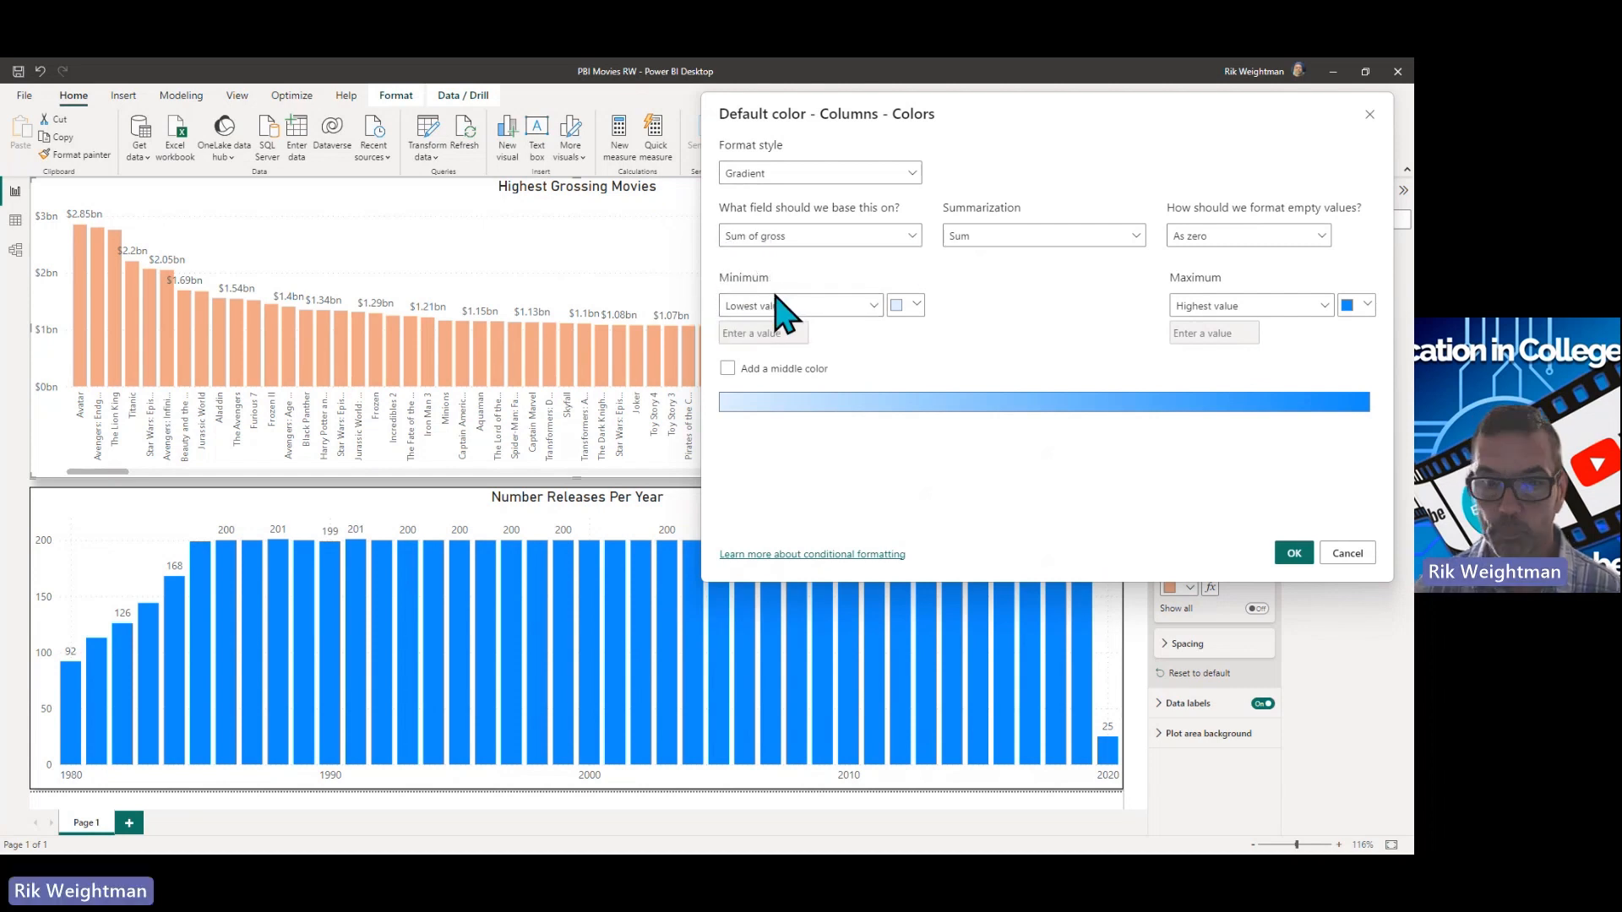
{"action": "left_click", "coordinate": [906, 305]}
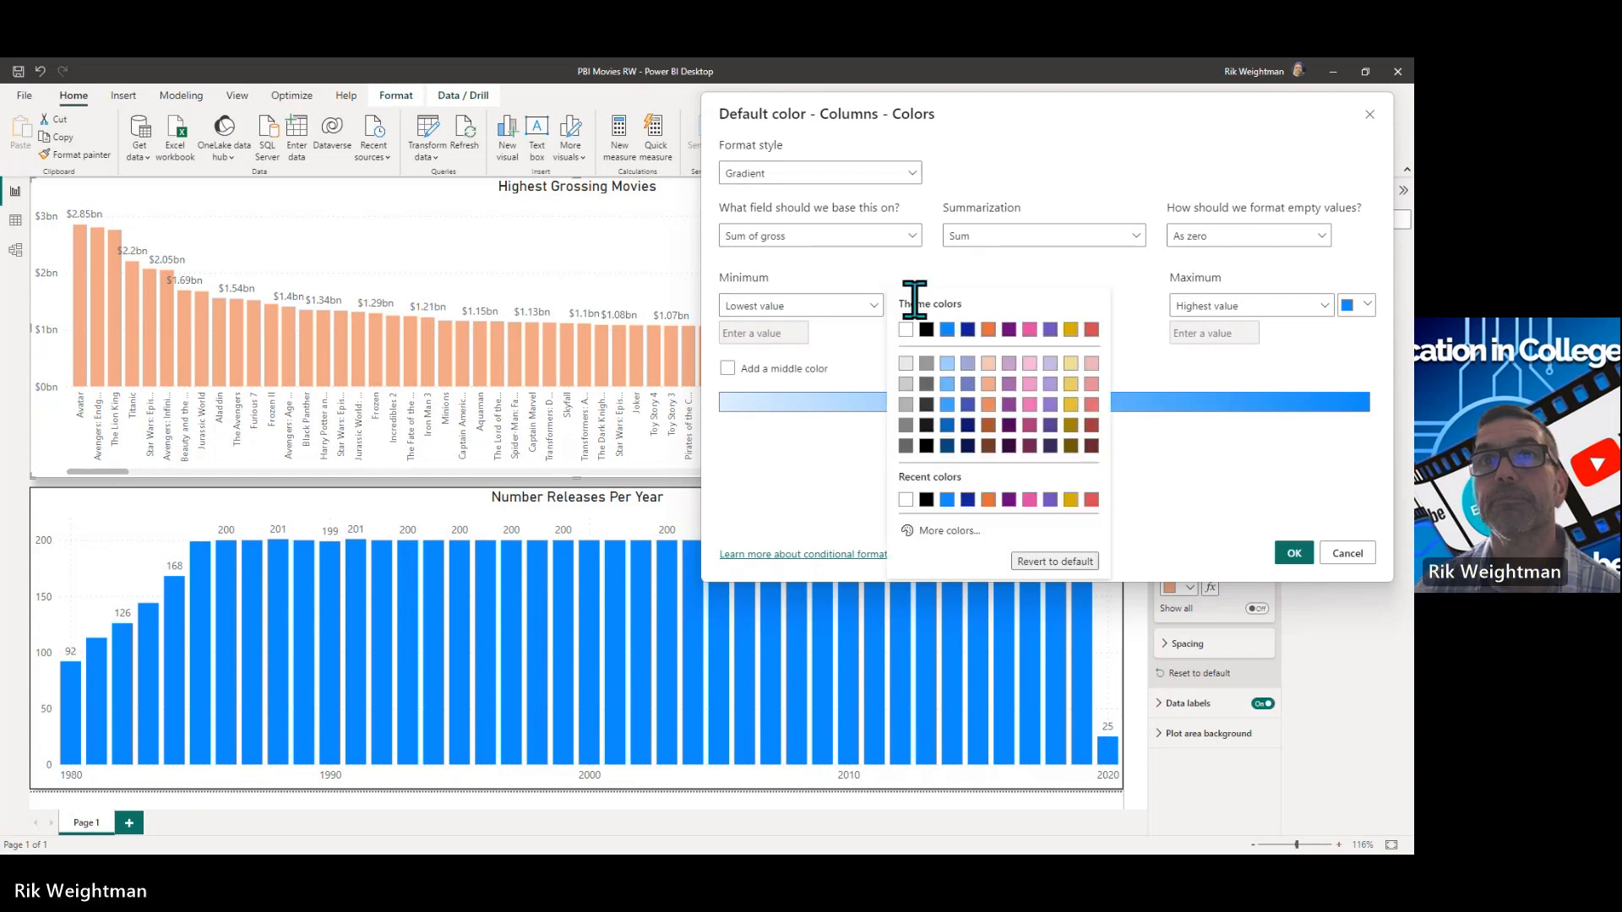
{"action": "left_click", "coordinate": [1091, 500]}
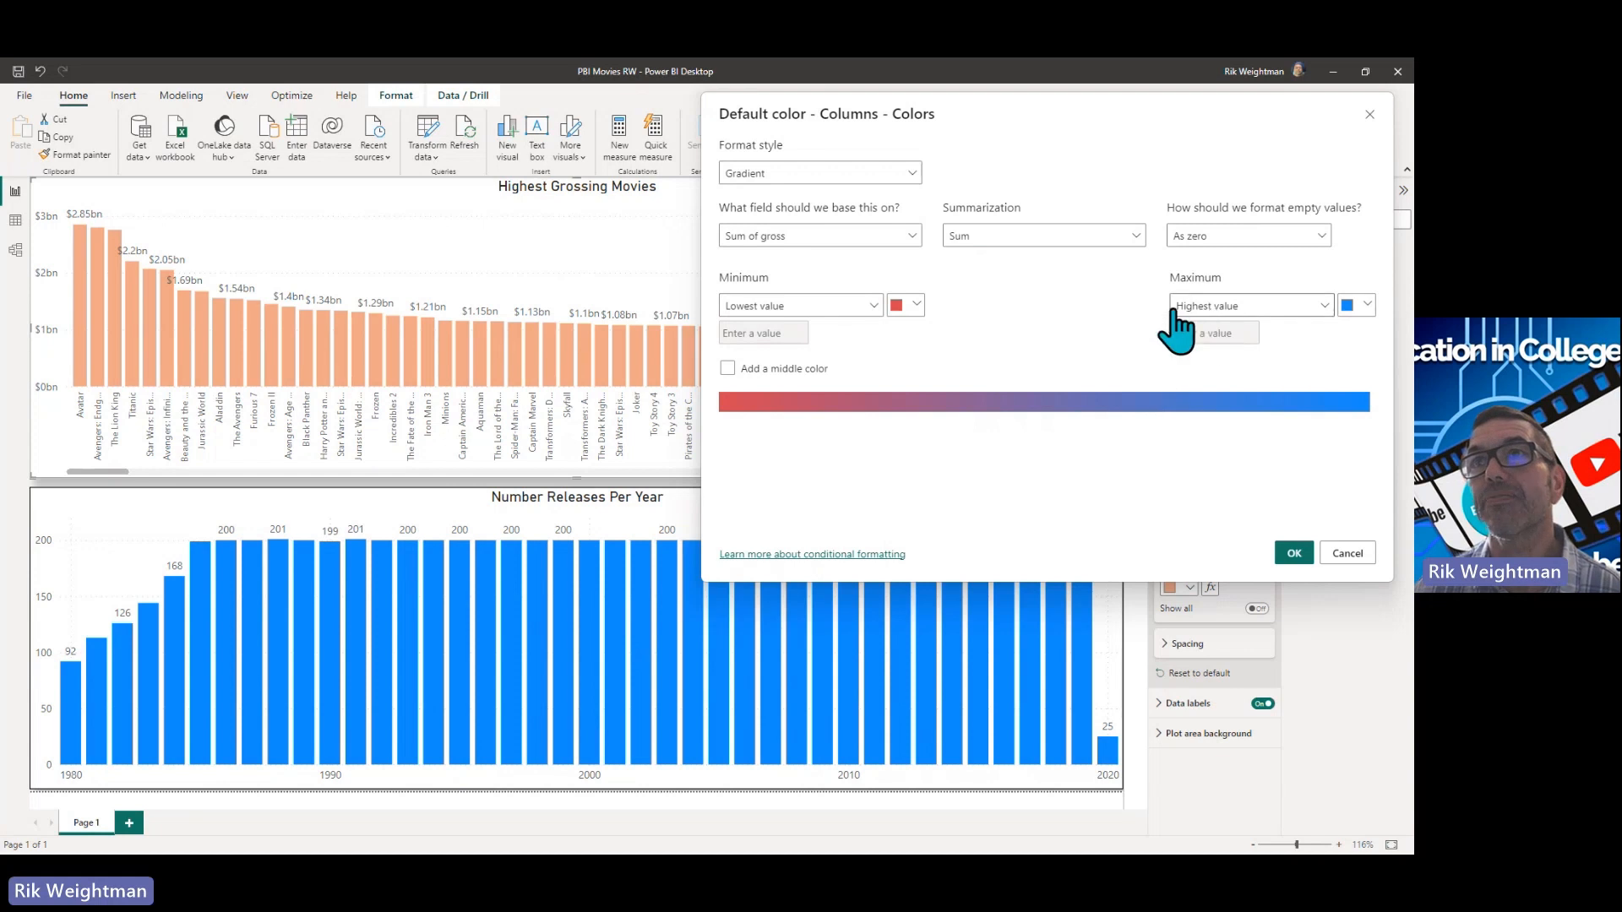
- Set the gradient's highest value colour to a custom bright green, #0DFD00
{"action": "left_click", "coordinate": [1368, 306]}
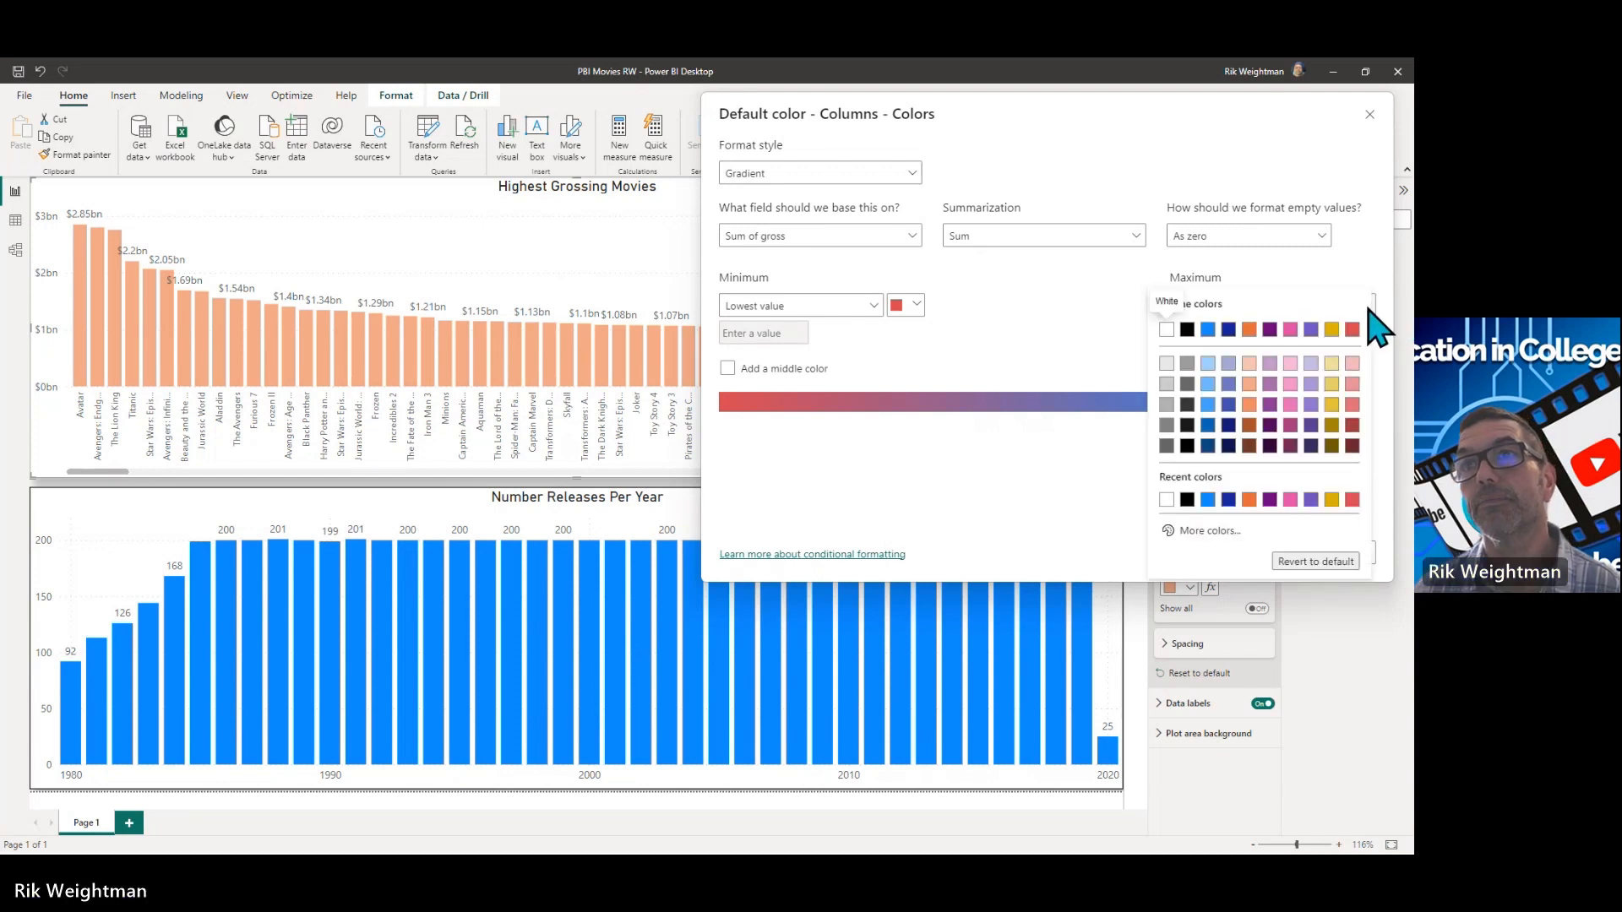
{"action": "left_click", "coordinate": [1210, 531]}
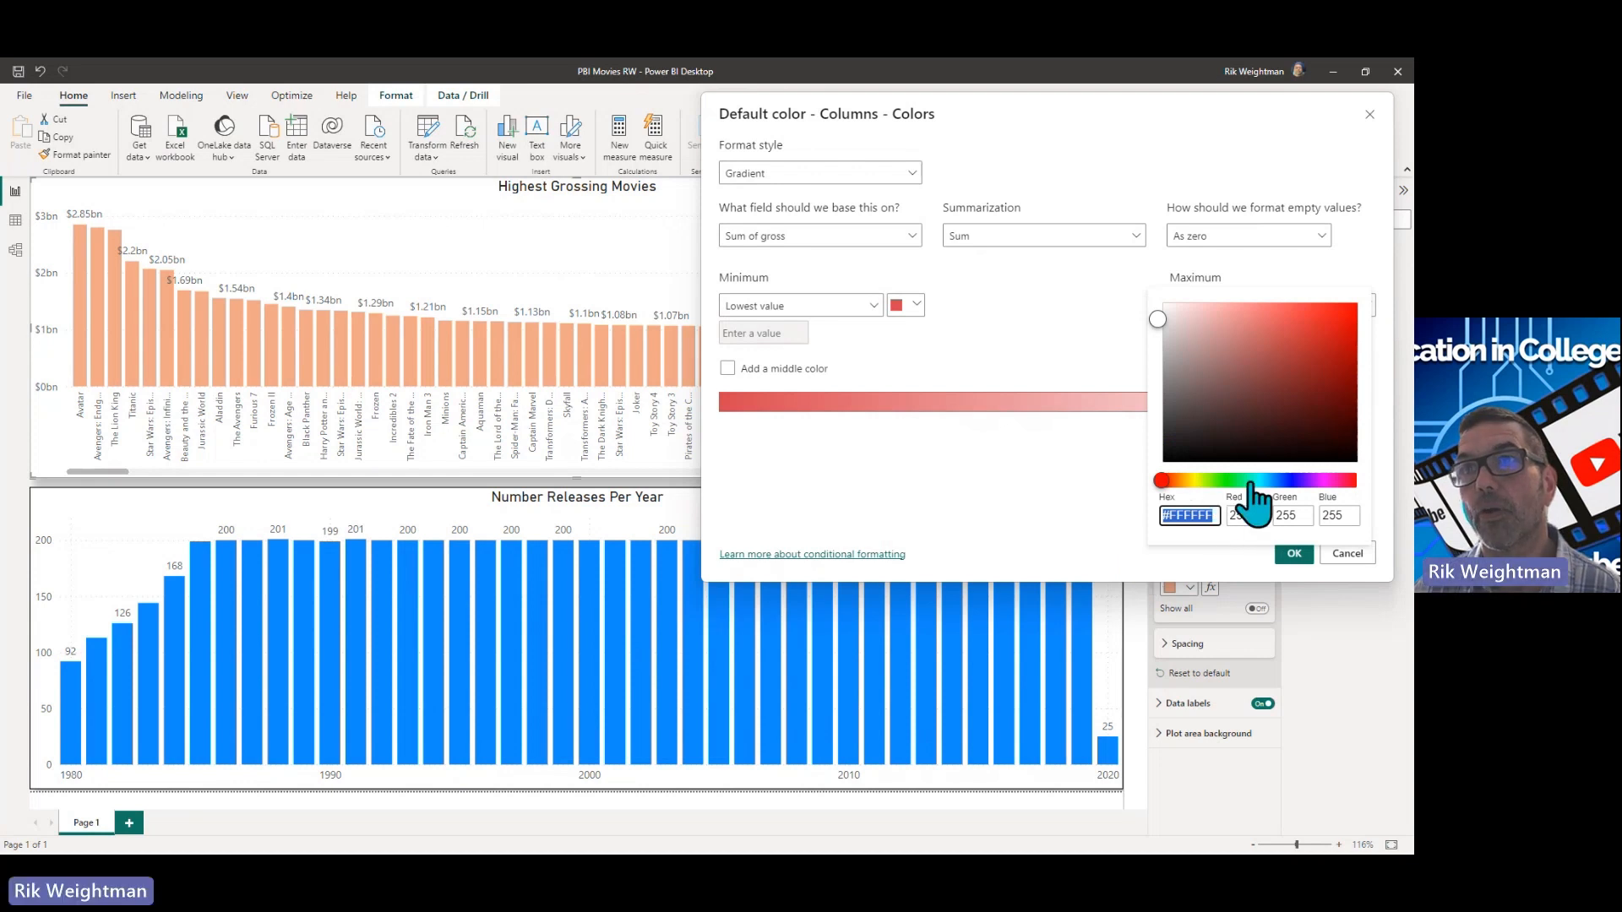
{"action": "left_click", "coordinate": [1225, 480]}
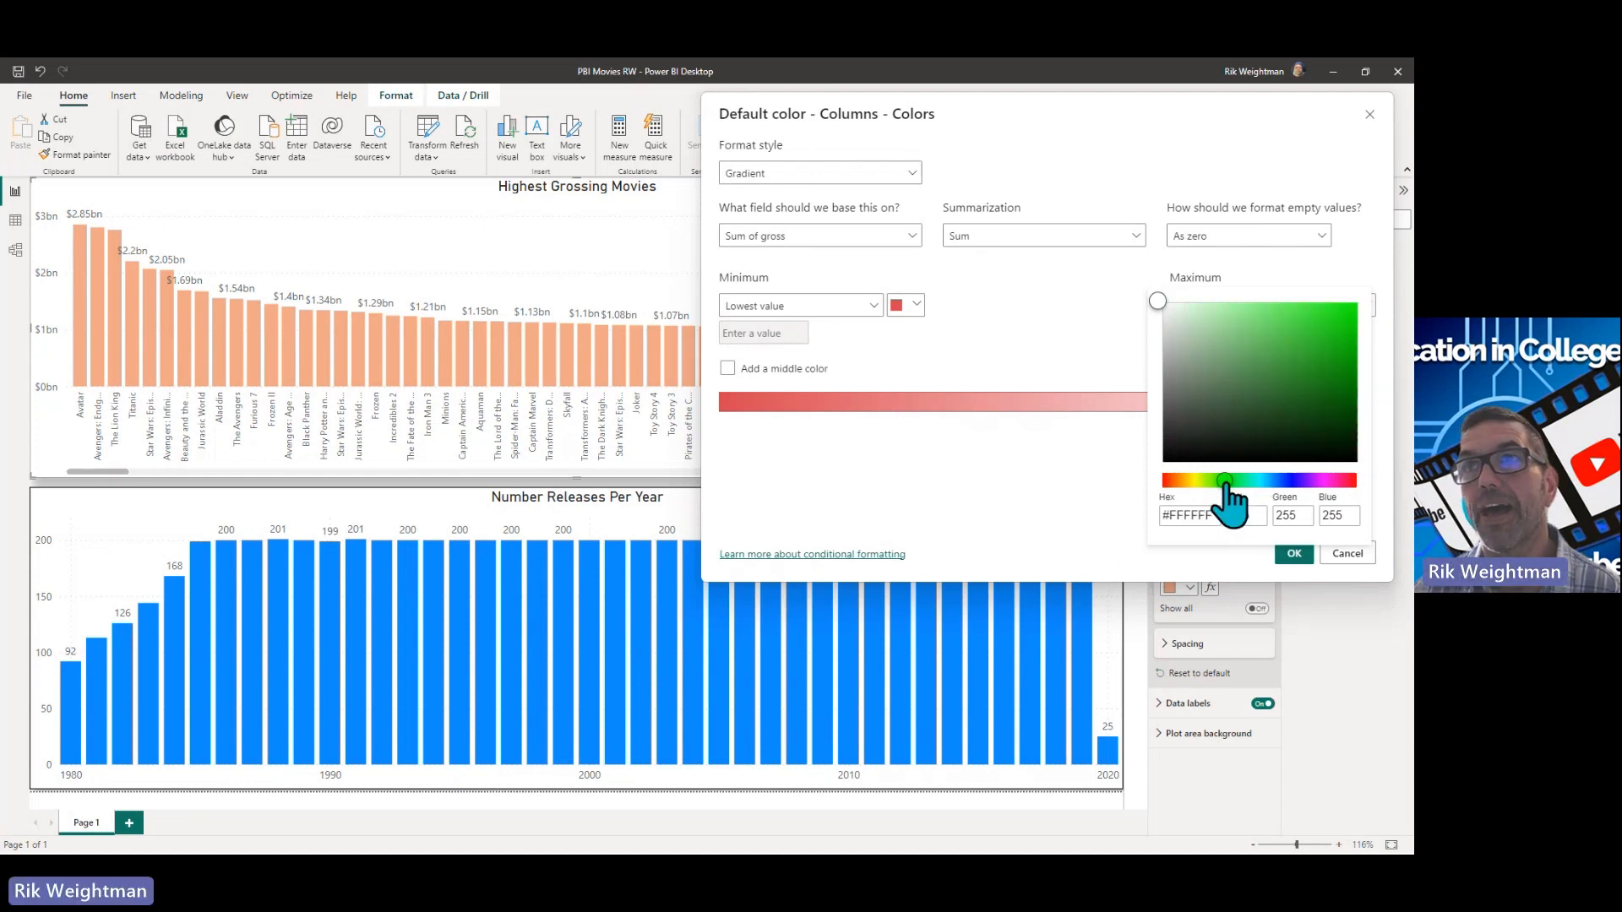
{"action": "left_click", "coordinate": [1351, 312]}
{"action": "left_click_drag", "start_coordinate": [1361, 320], "coordinate": [1359, 306]}
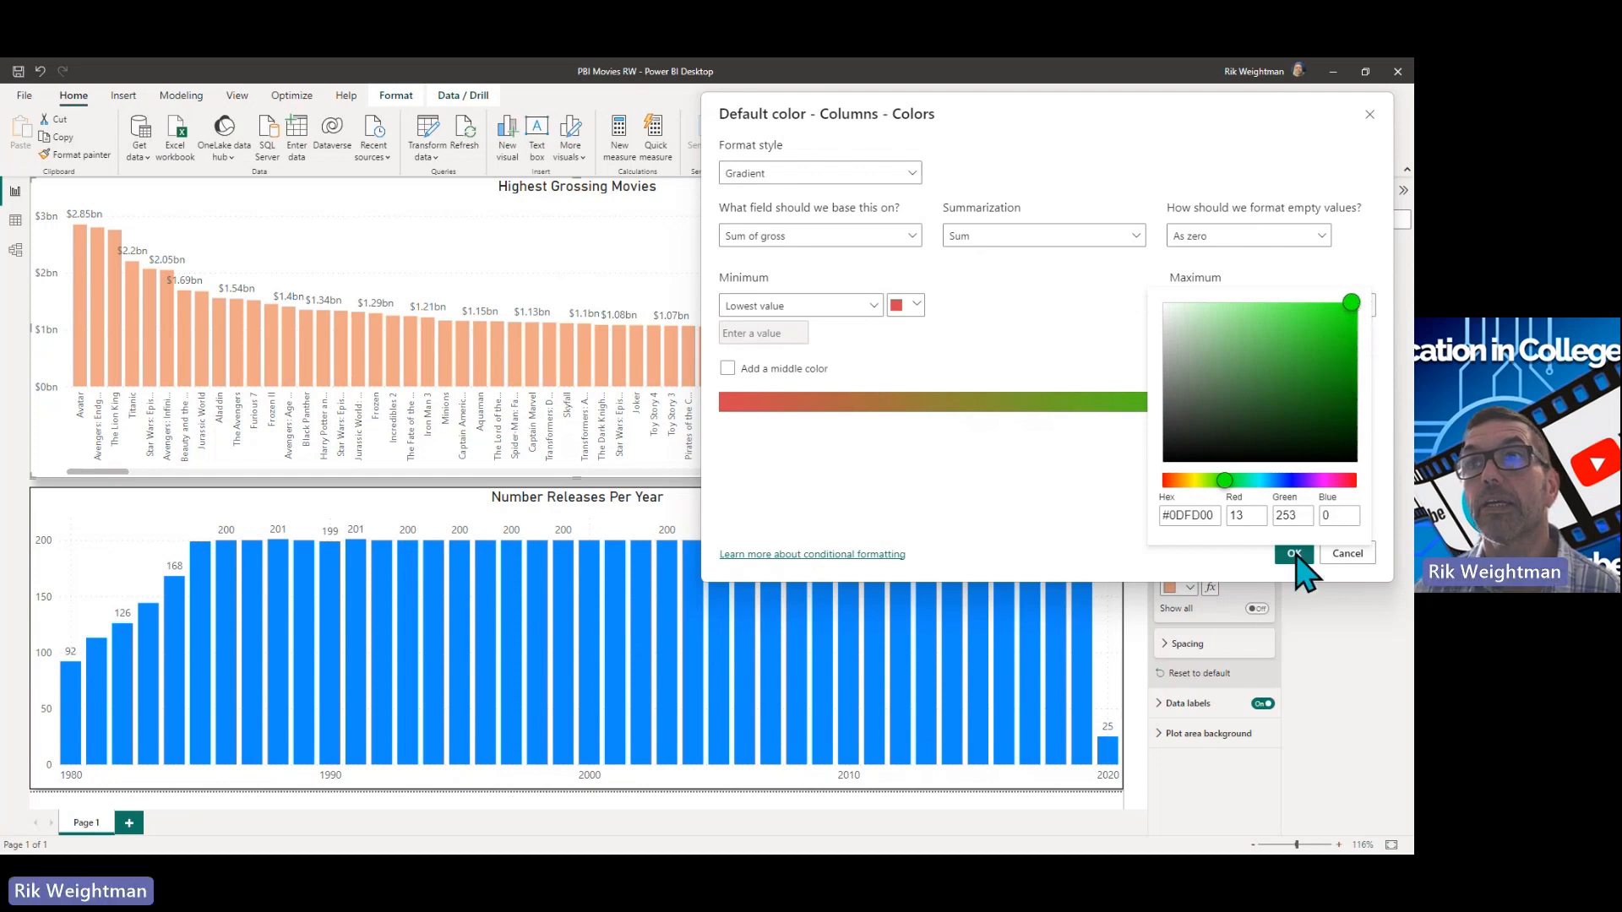
{"action": "left_click", "coordinate": [1056, 500]}
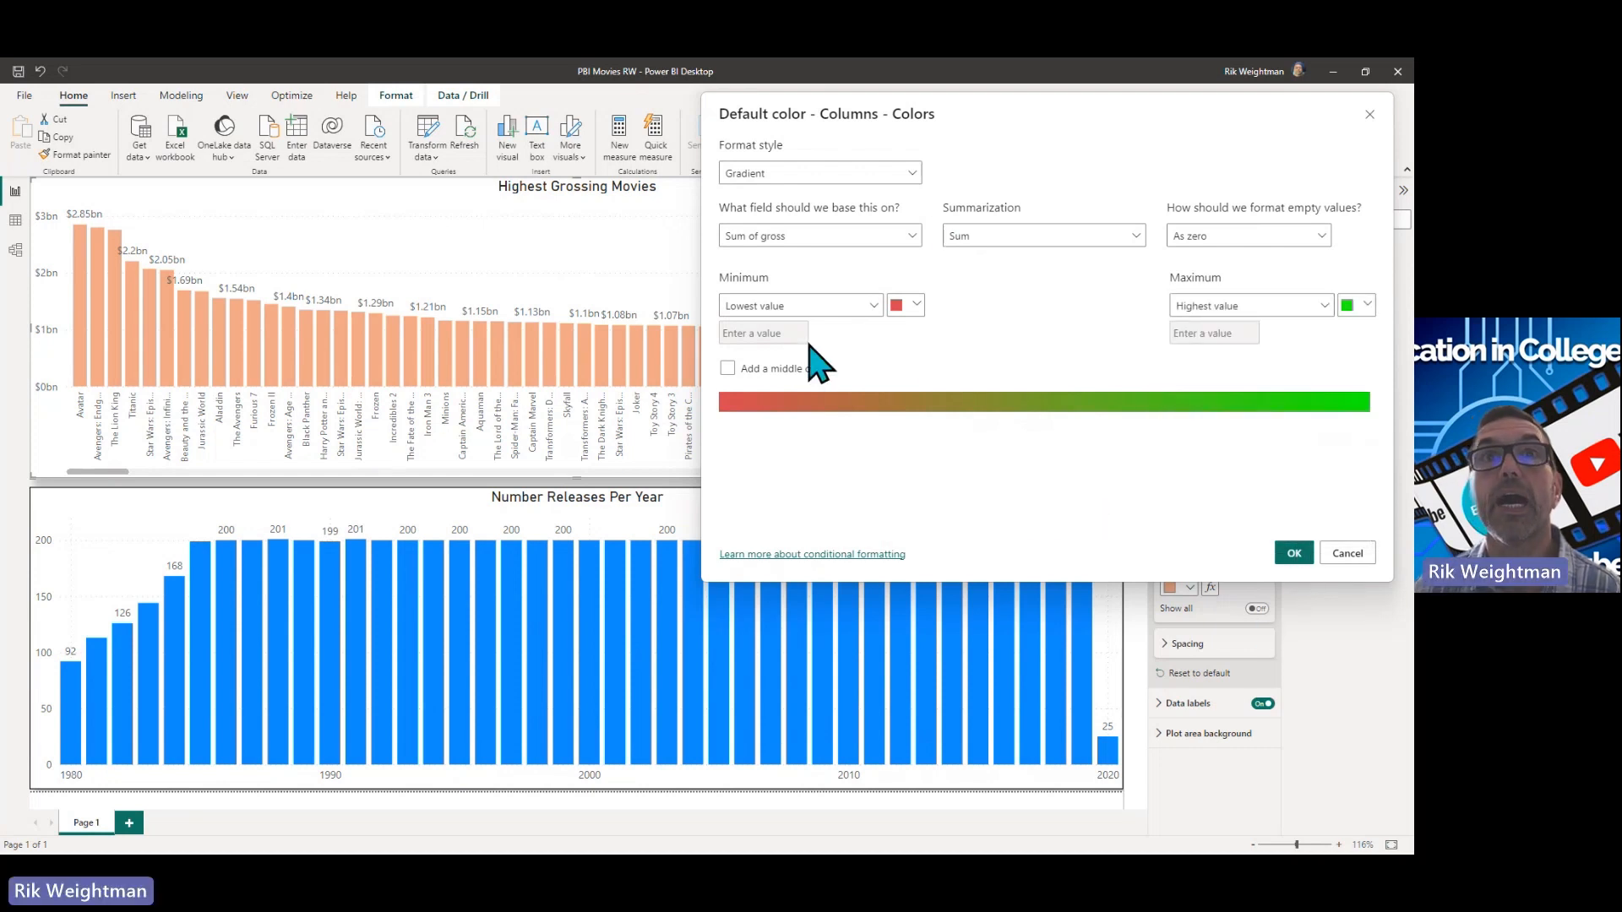
- Add a middle colour to the gradient and apply the conditional formatting to the Highest Grossing Movies columns
{"action": "left_click", "coordinate": [728, 368]}
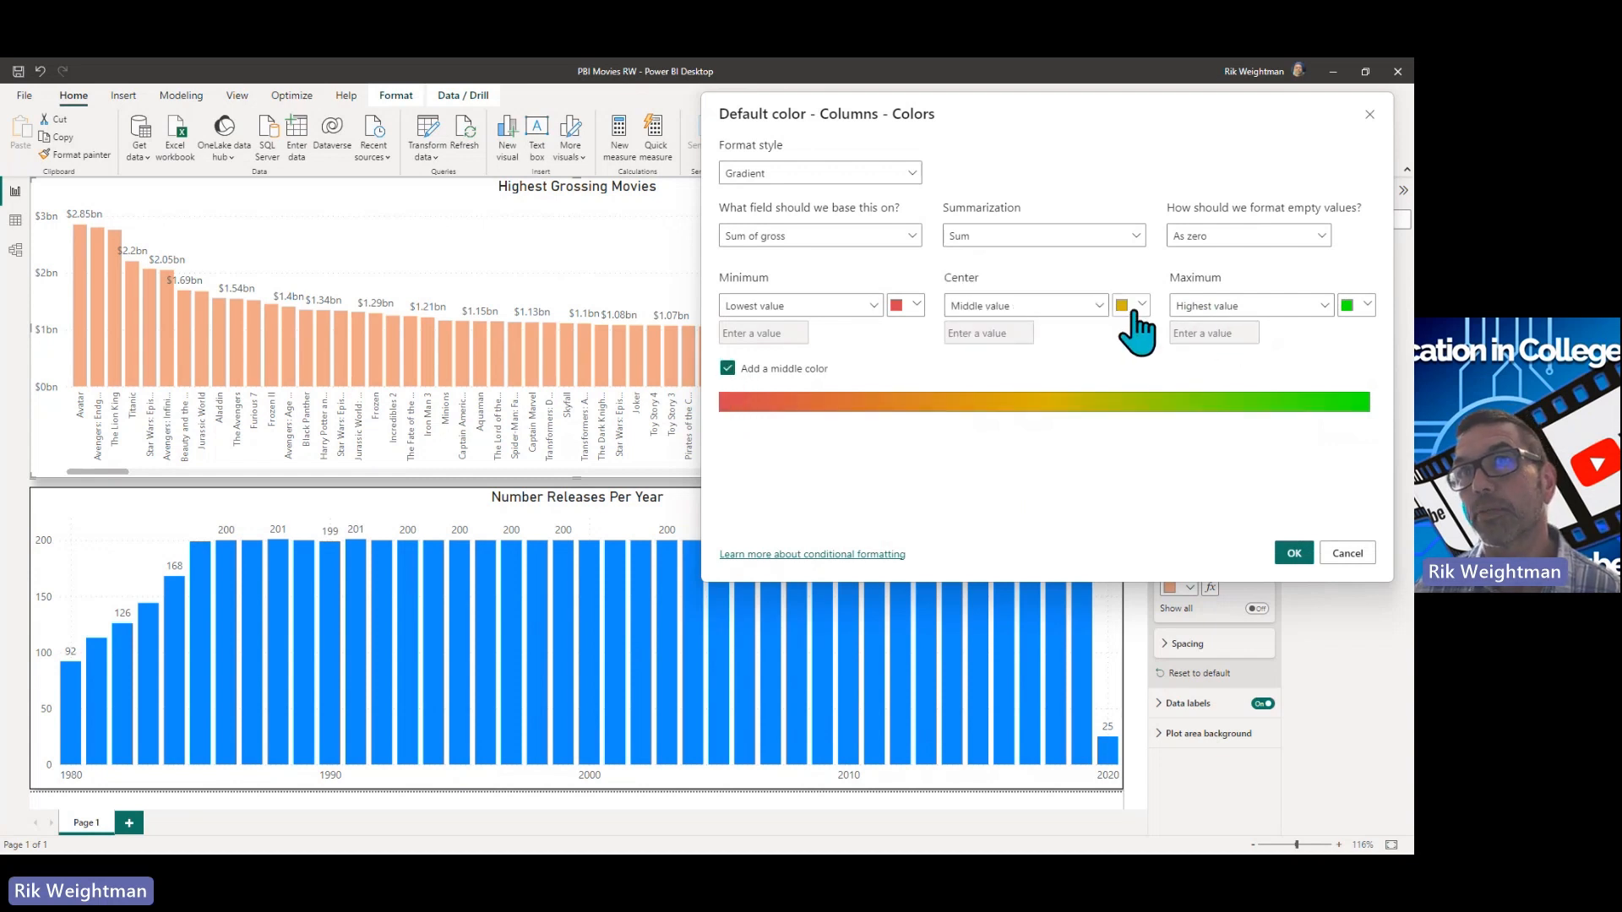
{"action": "left_click", "coordinate": [1294, 553]}
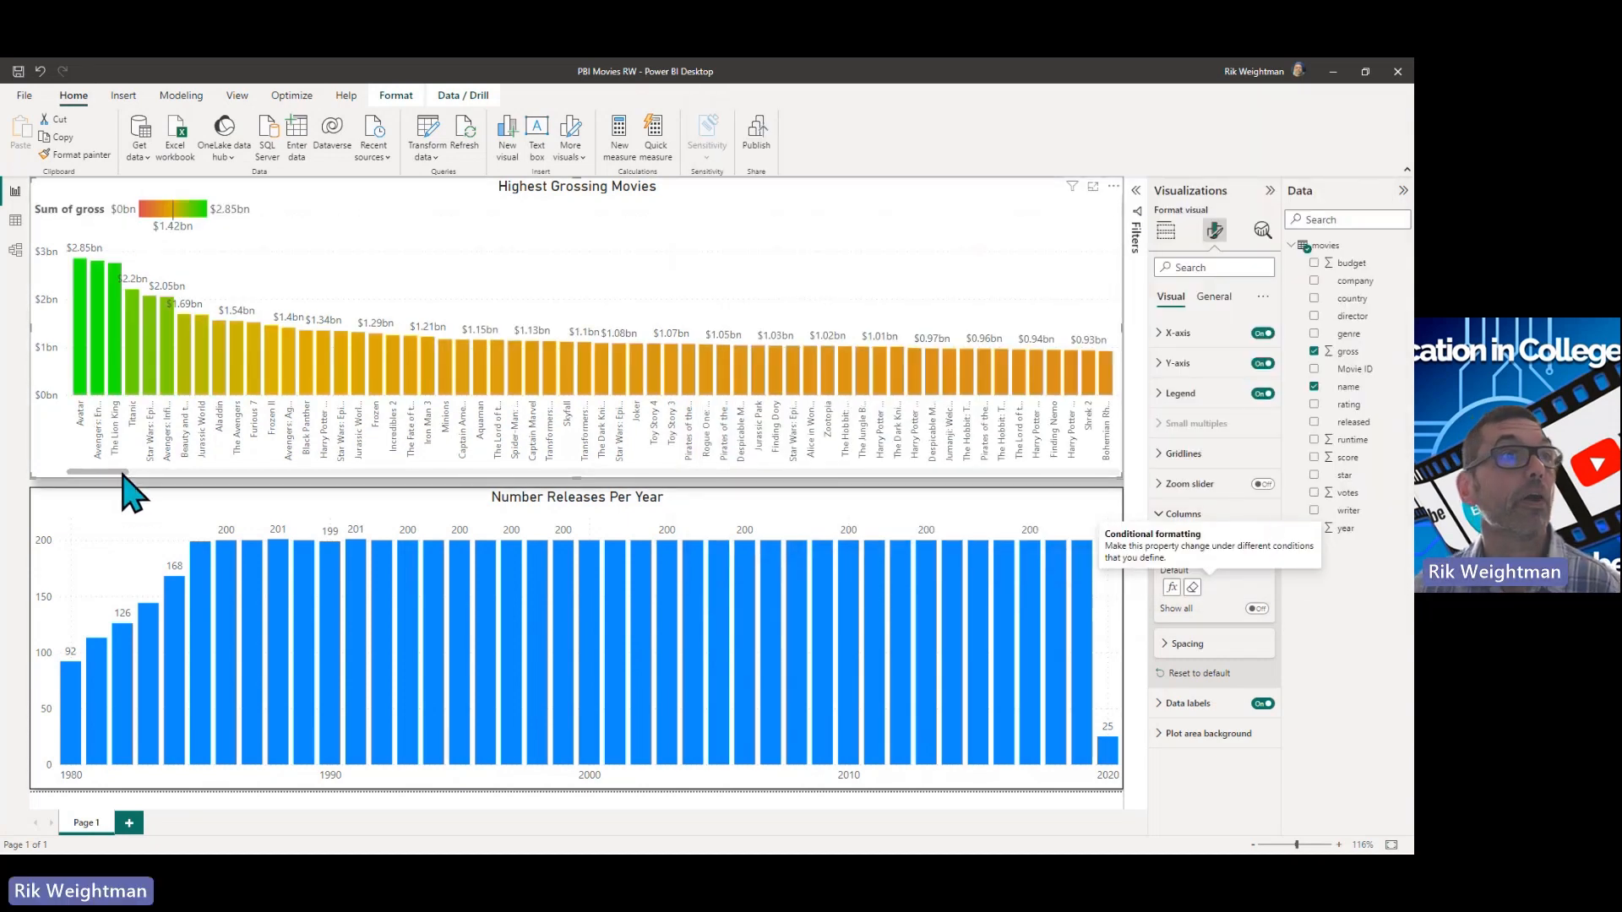
{"action": "left_click_drag", "start_coordinate": [129, 475], "coordinate": [85, 343]}
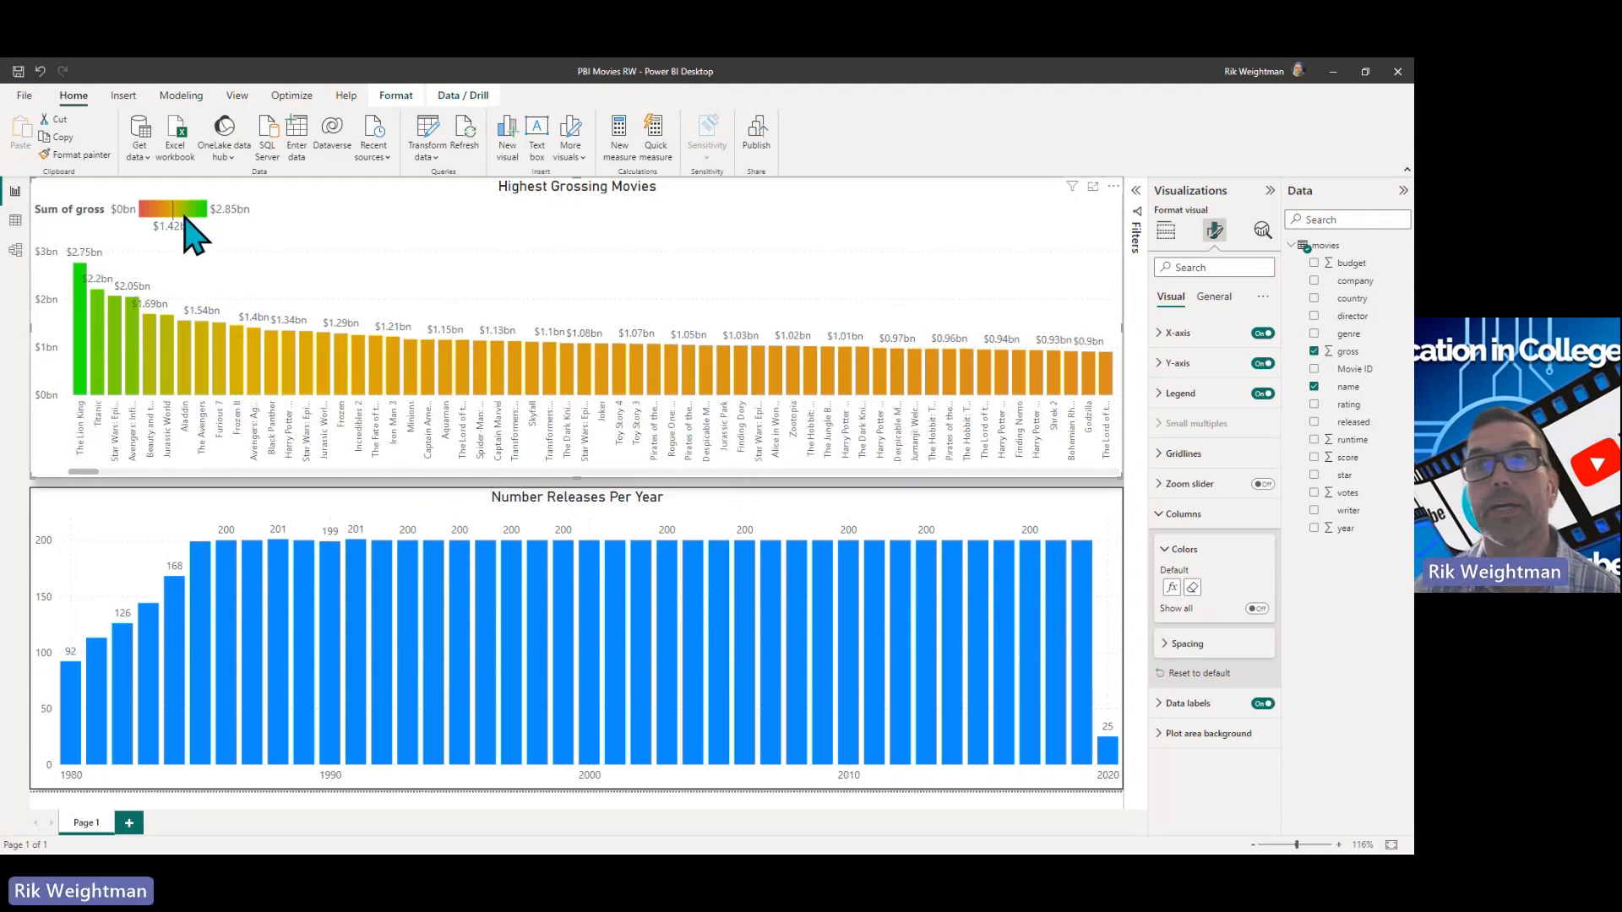
- Set the legend position of the Highest Grossing Movies chart to Top center
{"action": "left_click", "coordinate": [1182, 395]}
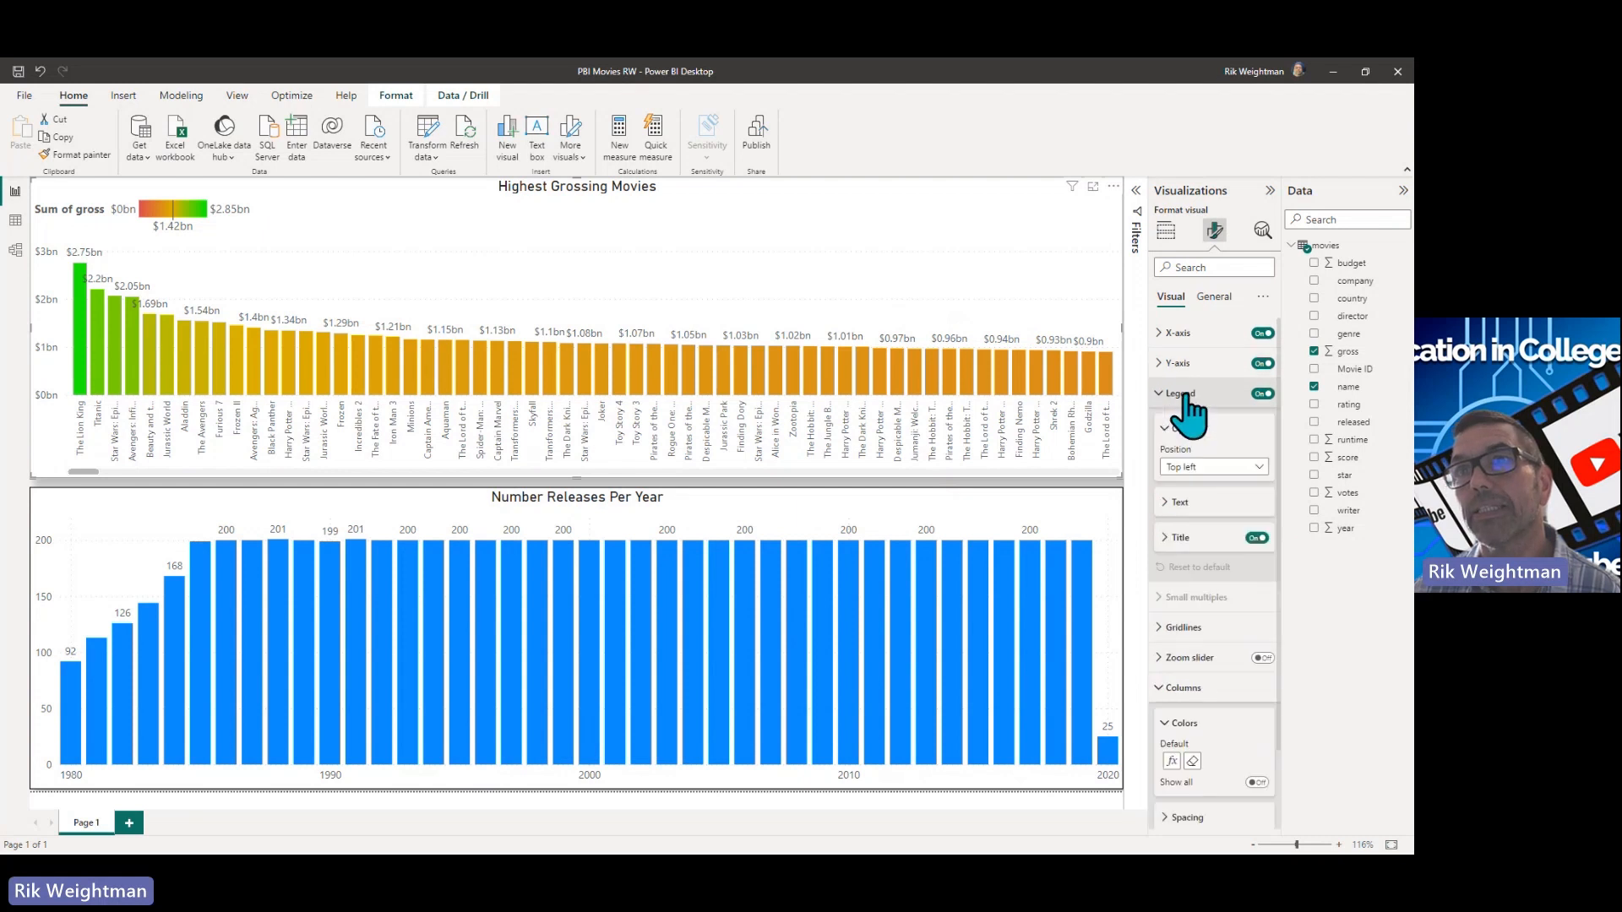
{"action": "left_click", "coordinate": [1238, 470]}
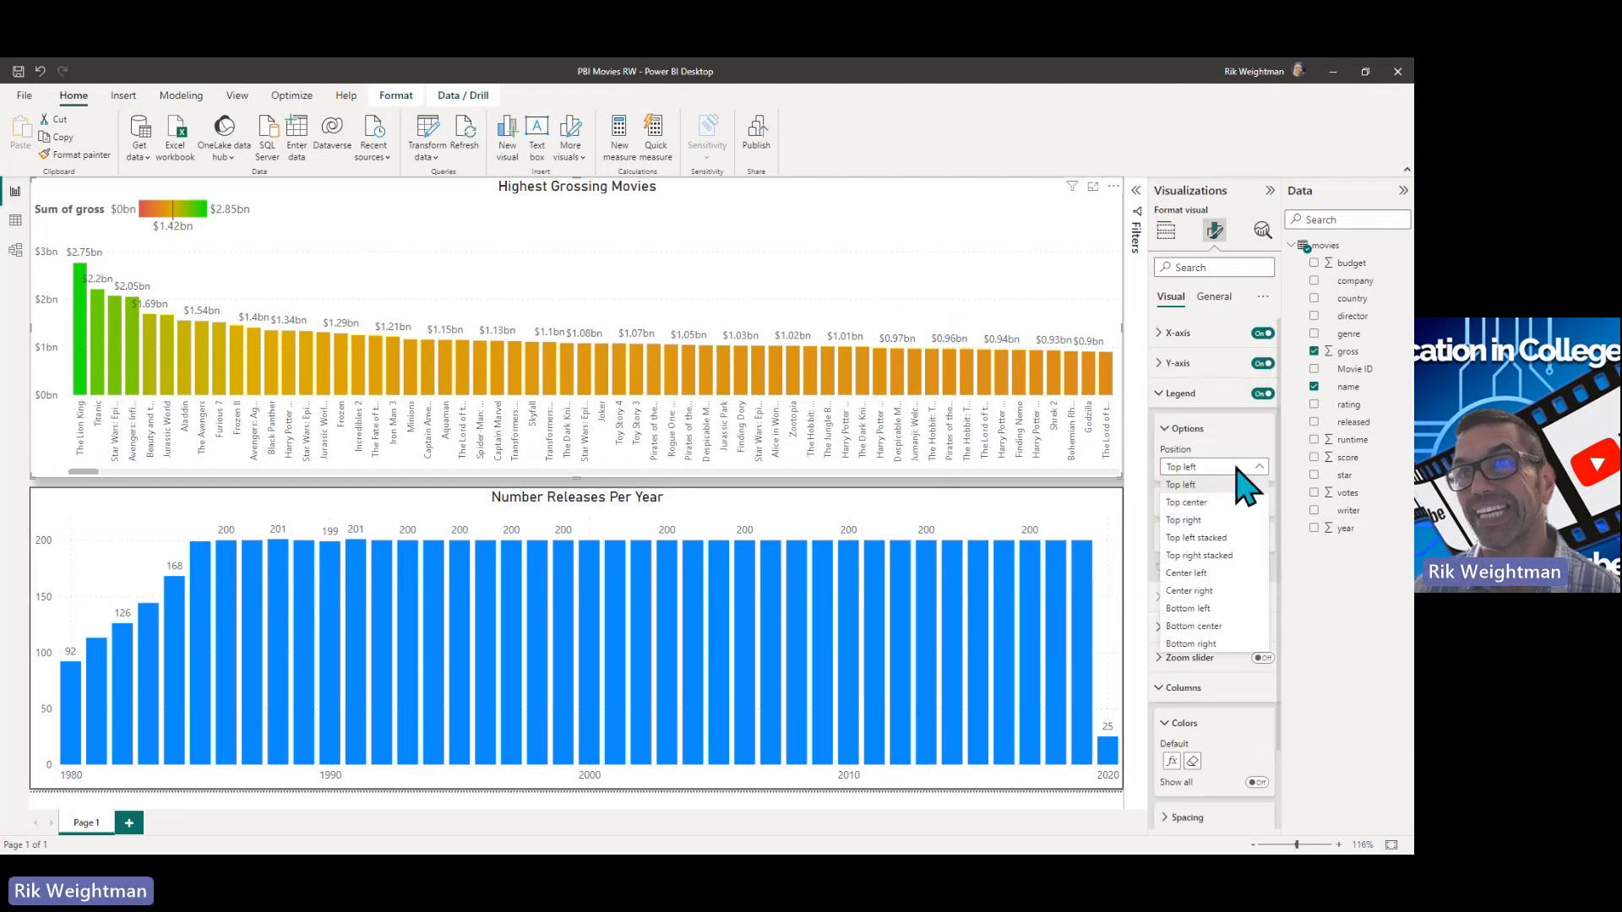
{"action": "left_click", "coordinate": [1204, 503]}
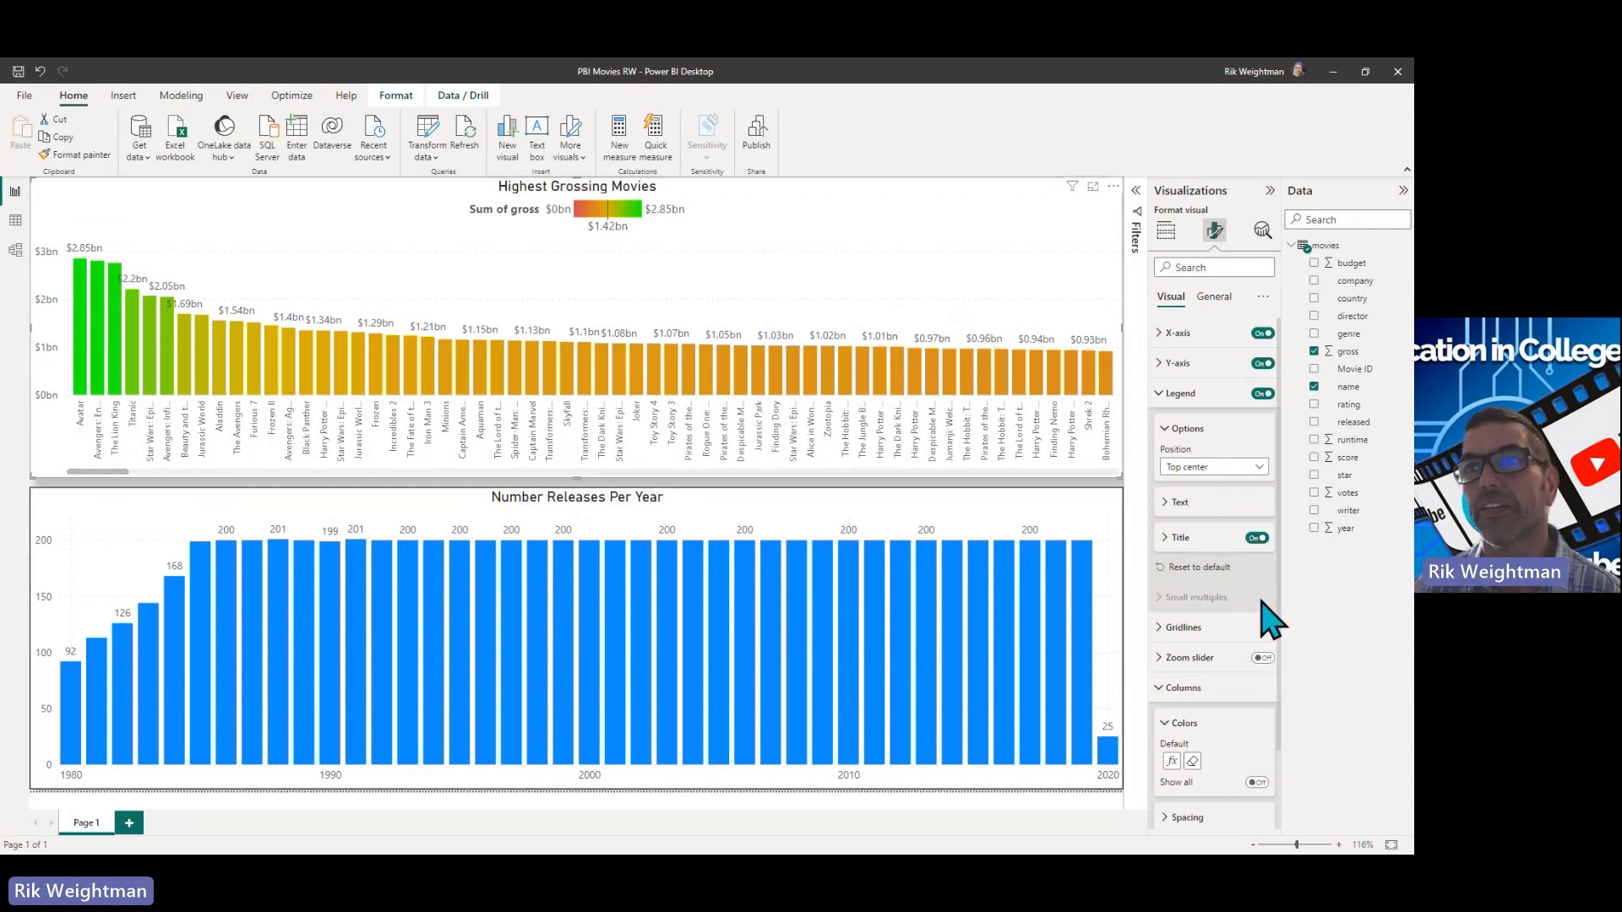
- Turn off the legend title on the Highest Grossing Movies chart
{"action": "left_click", "coordinate": [1211, 544]}
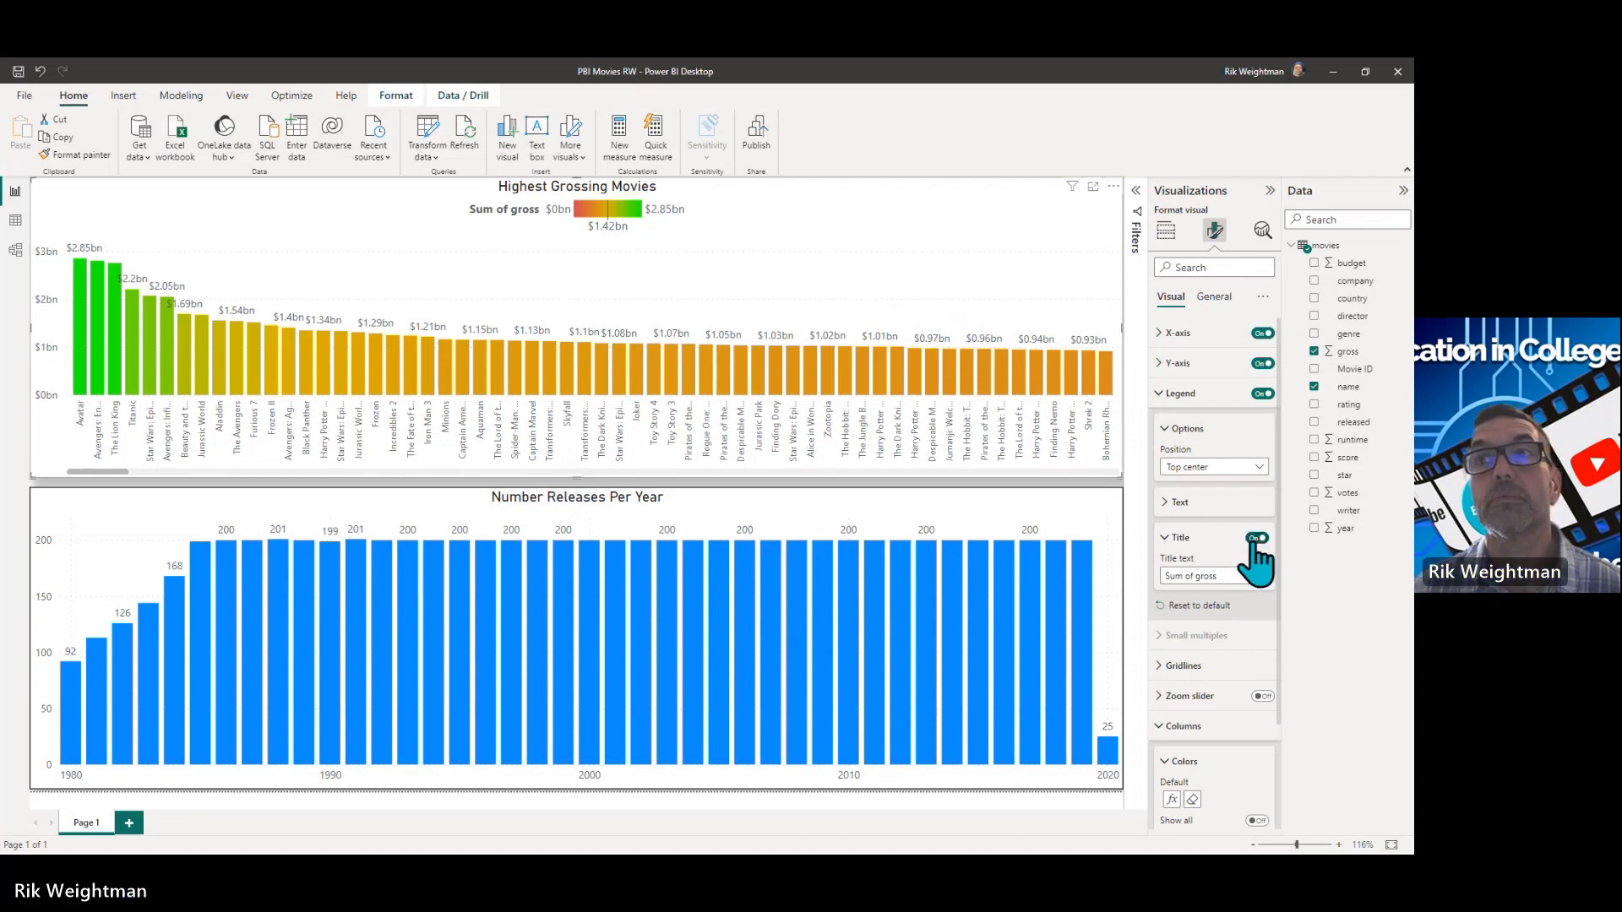
{"action": "left_click", "coordinate": [1248, 668]}
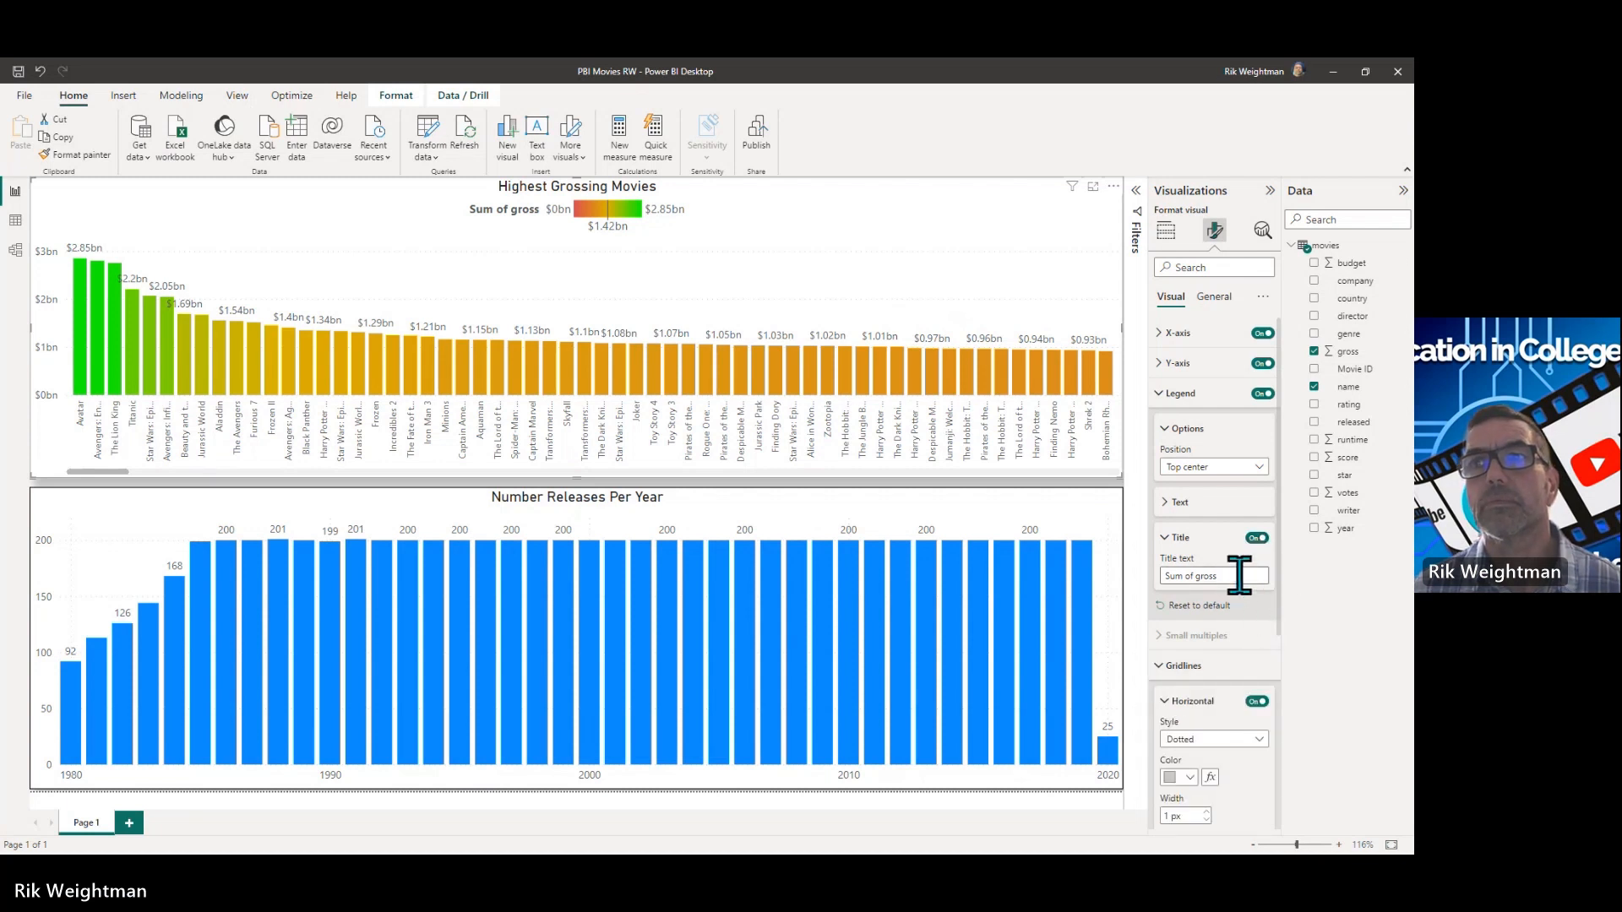
{"action": "left_click", "coordinate": [1238, 577]}
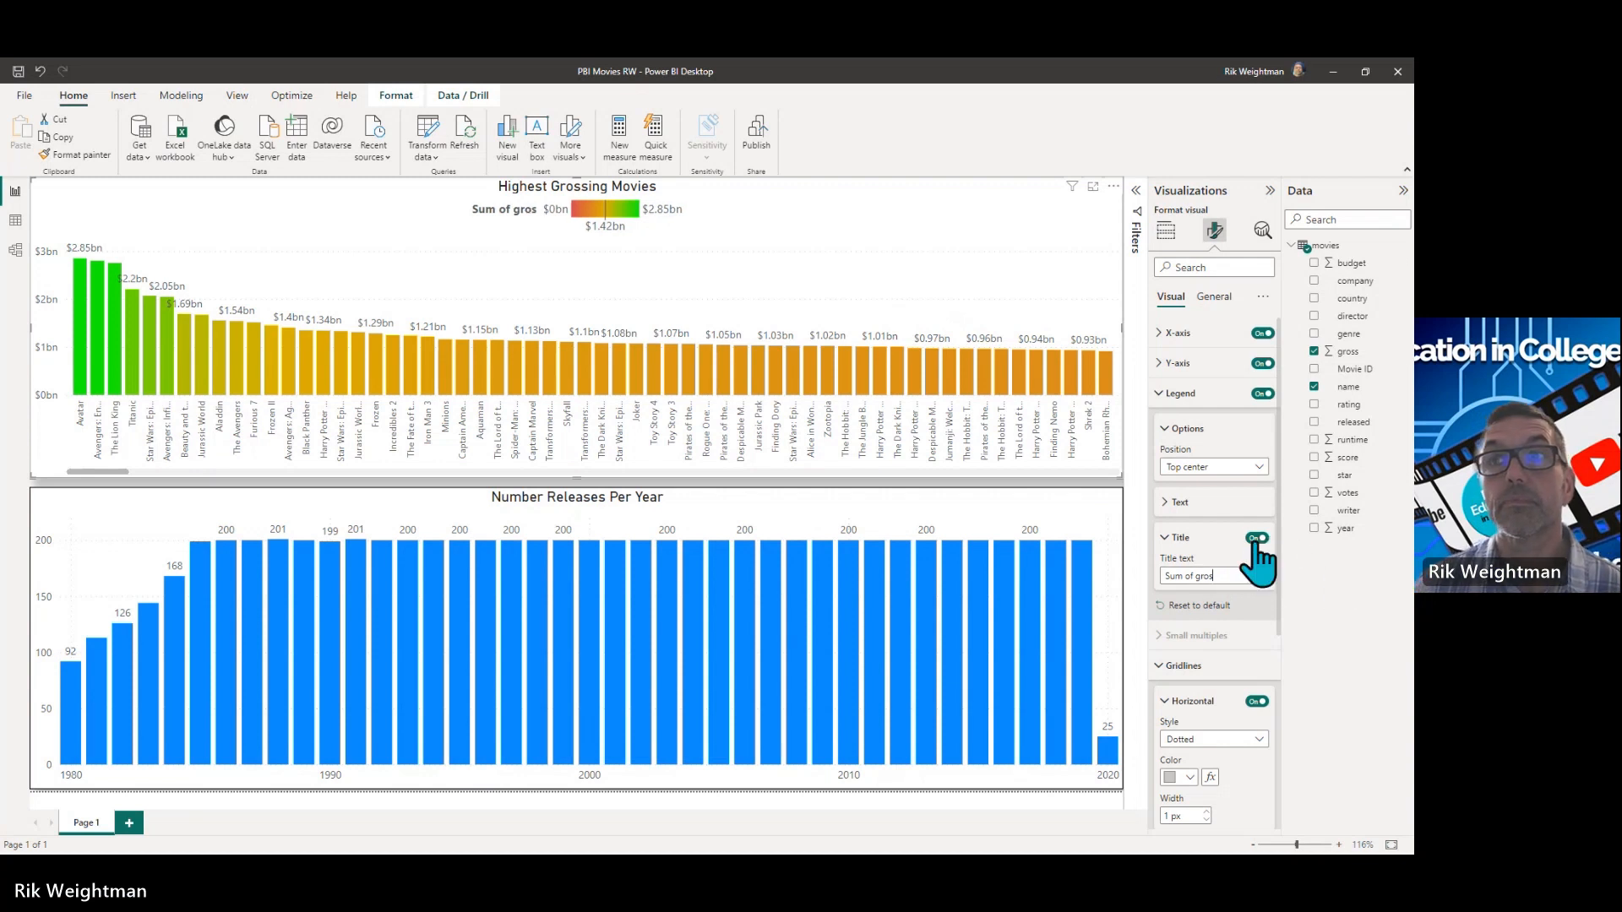
{"action": "left_click", "coordinate": [1257, 539]}
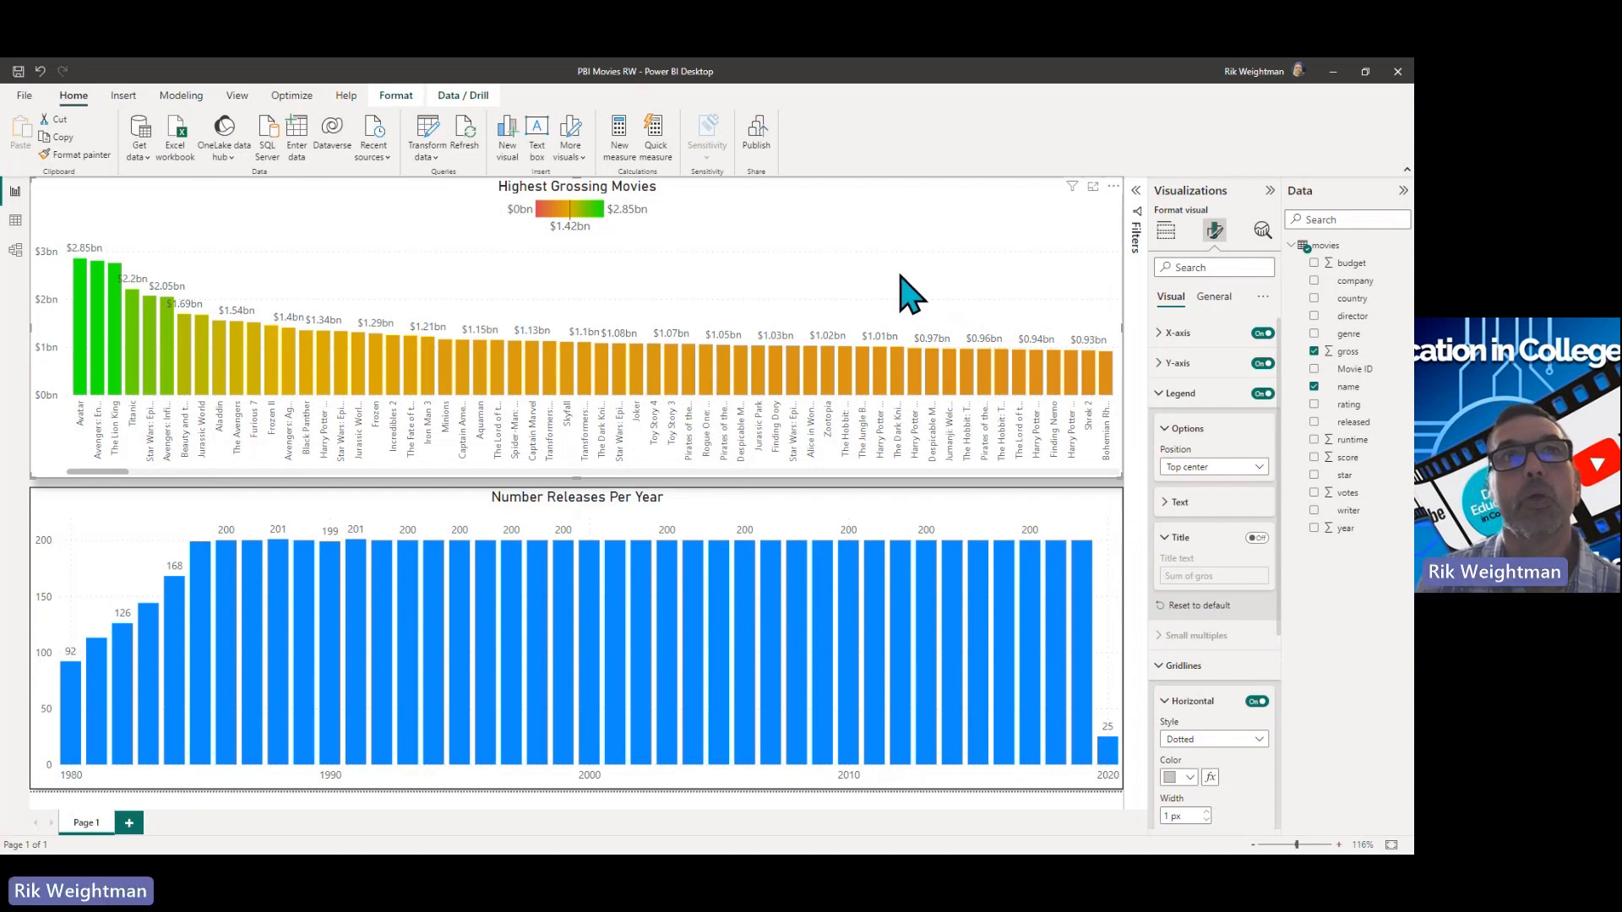
- Cross-highlight the Titanic column and then a Dark Knight column to examine their release years in the lower chart, clearing each selection
{"action": "scroll", "coordinate": [536, 270], "scroll_direction": "down", "scroll_amount": 1}
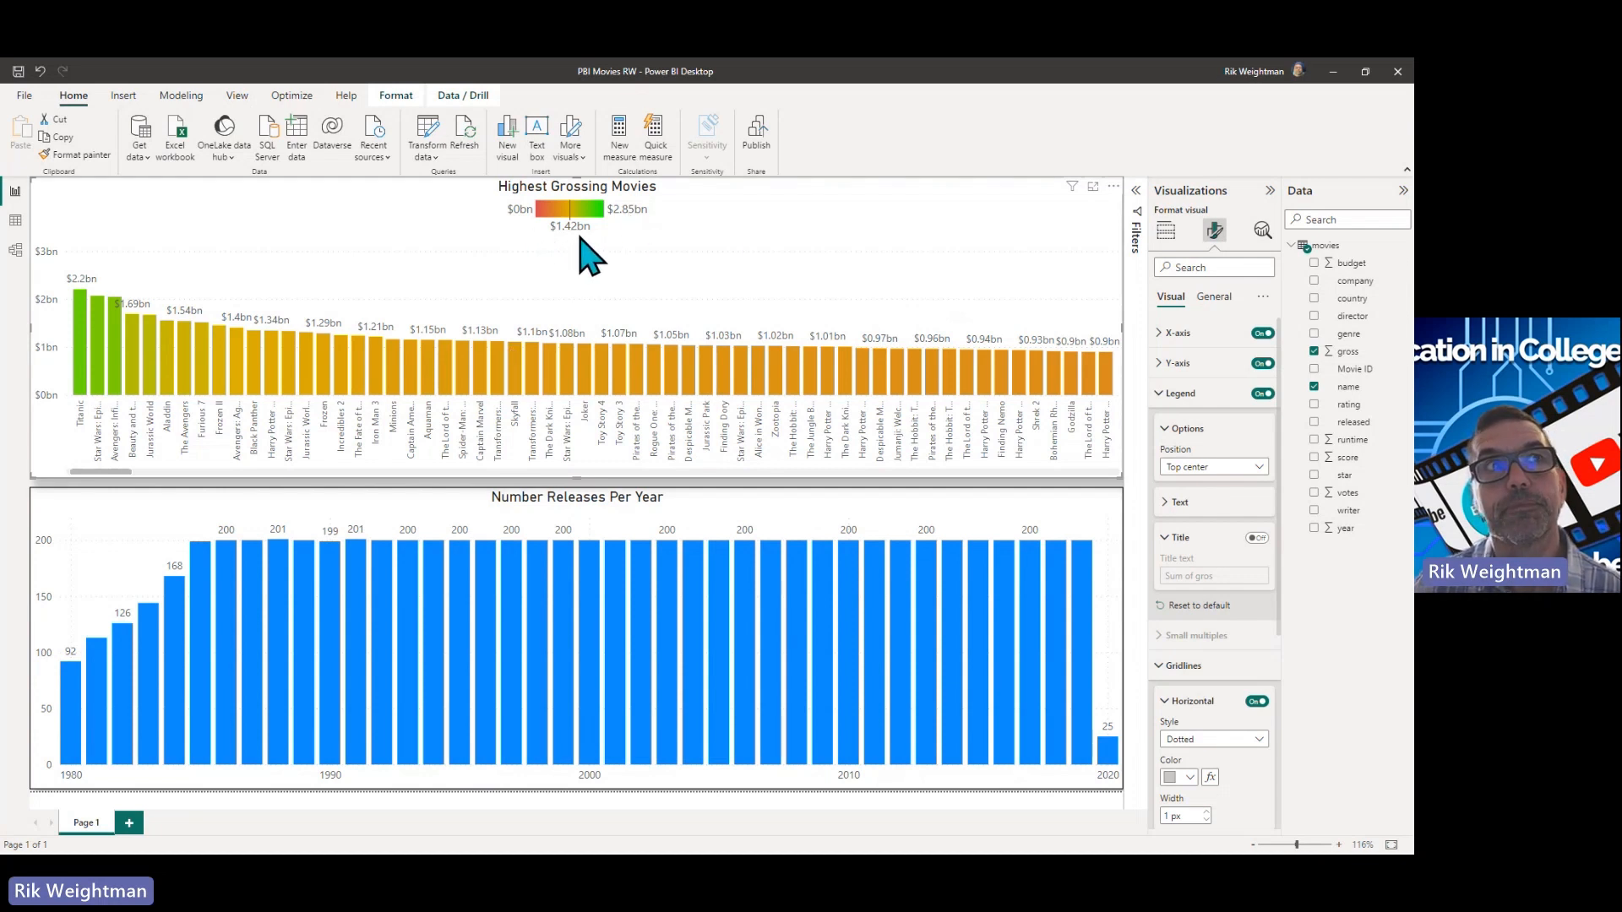
{"action": "left_click", "coordinate": [85, 390]}
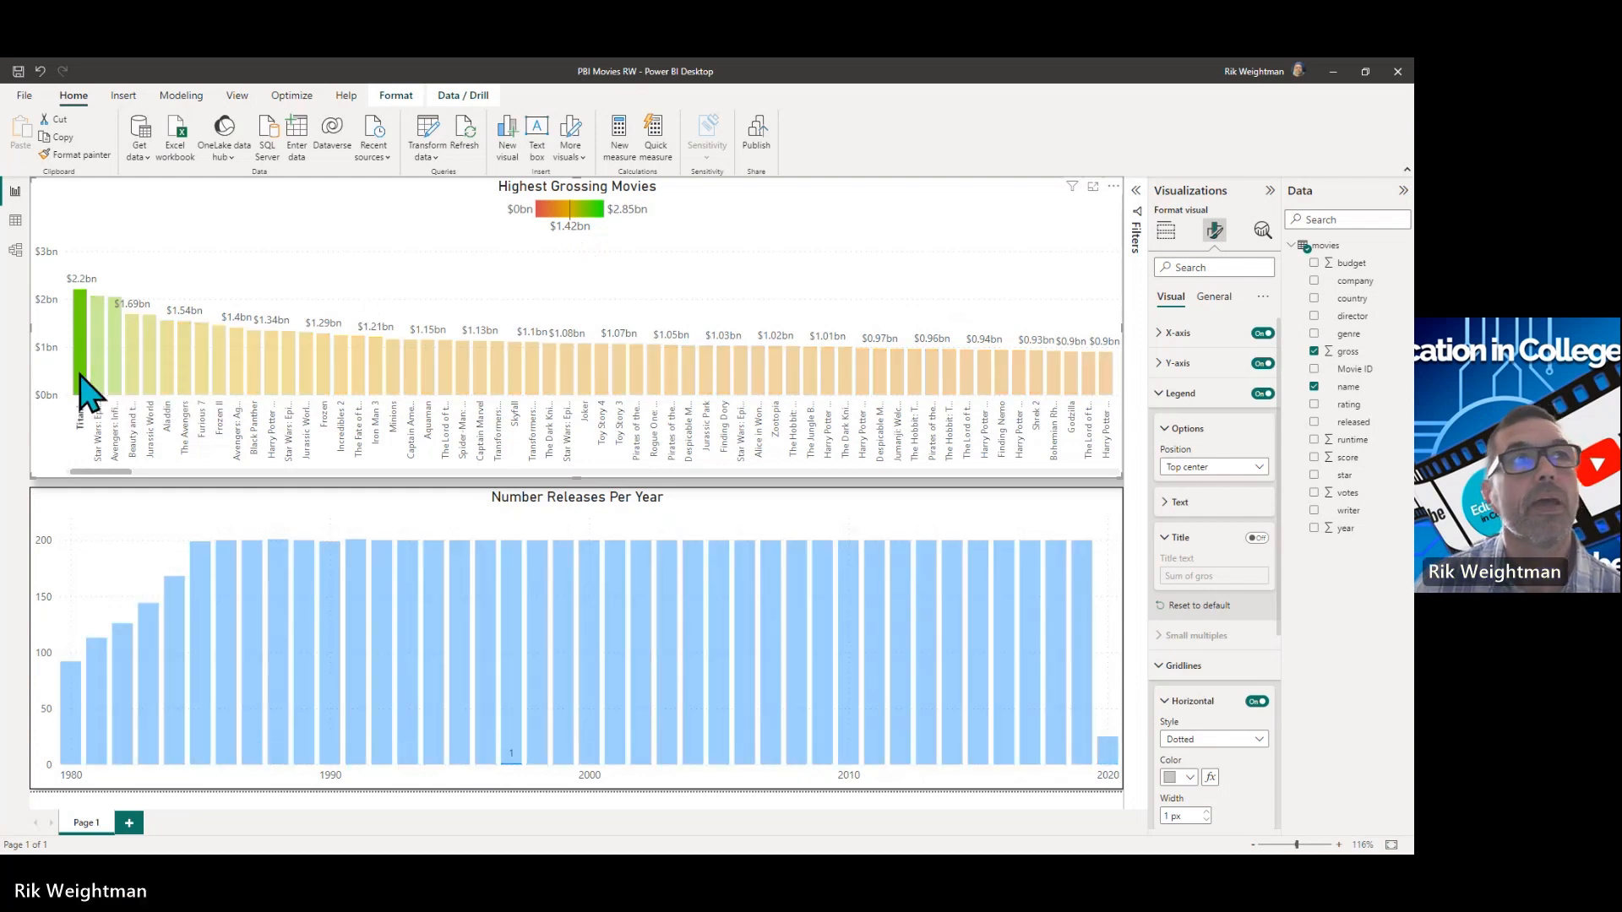
{"action": "mouse_move", "coordinate": [83, 352]}
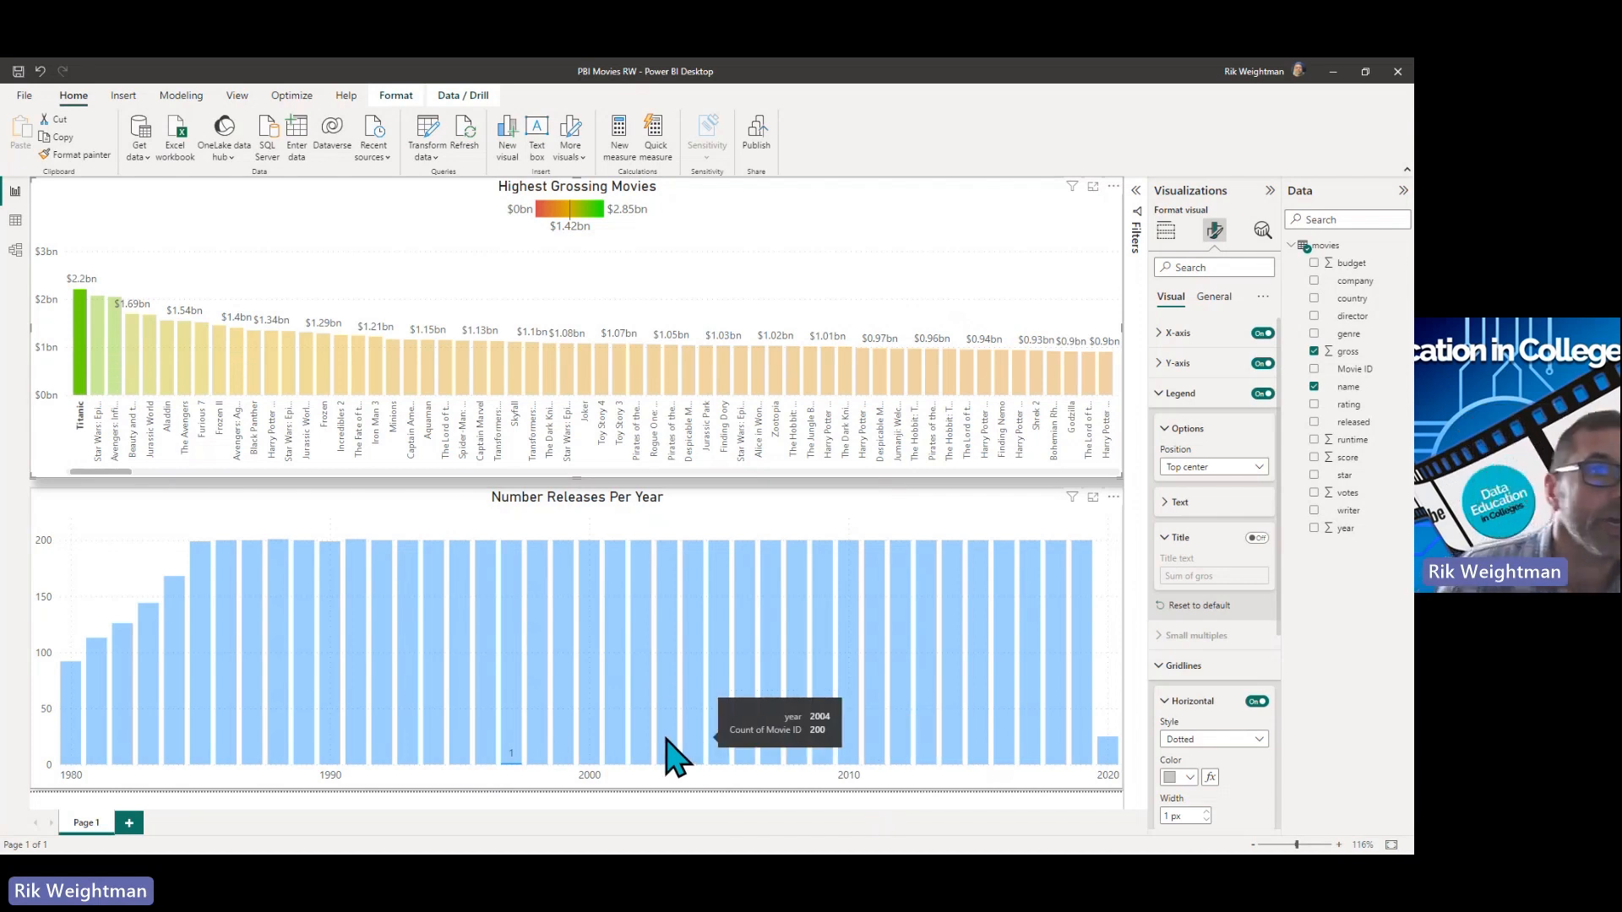
{"action": "mouse_move", "coordinate": [511, 759]}
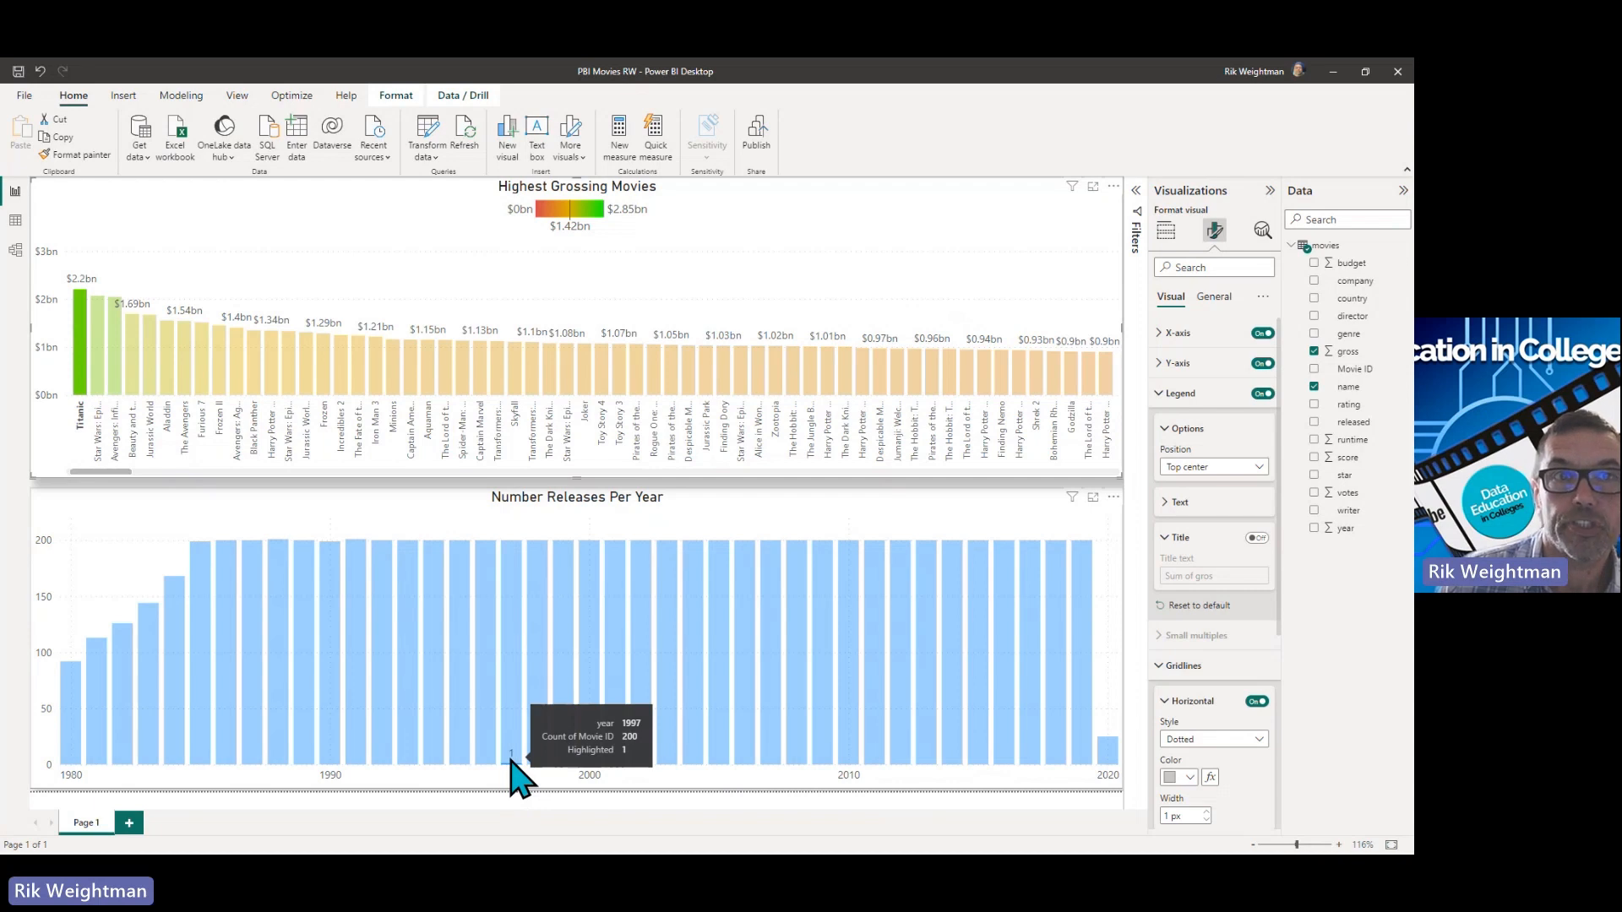
{"action": "left_click", "coordinate": [84, 376]}
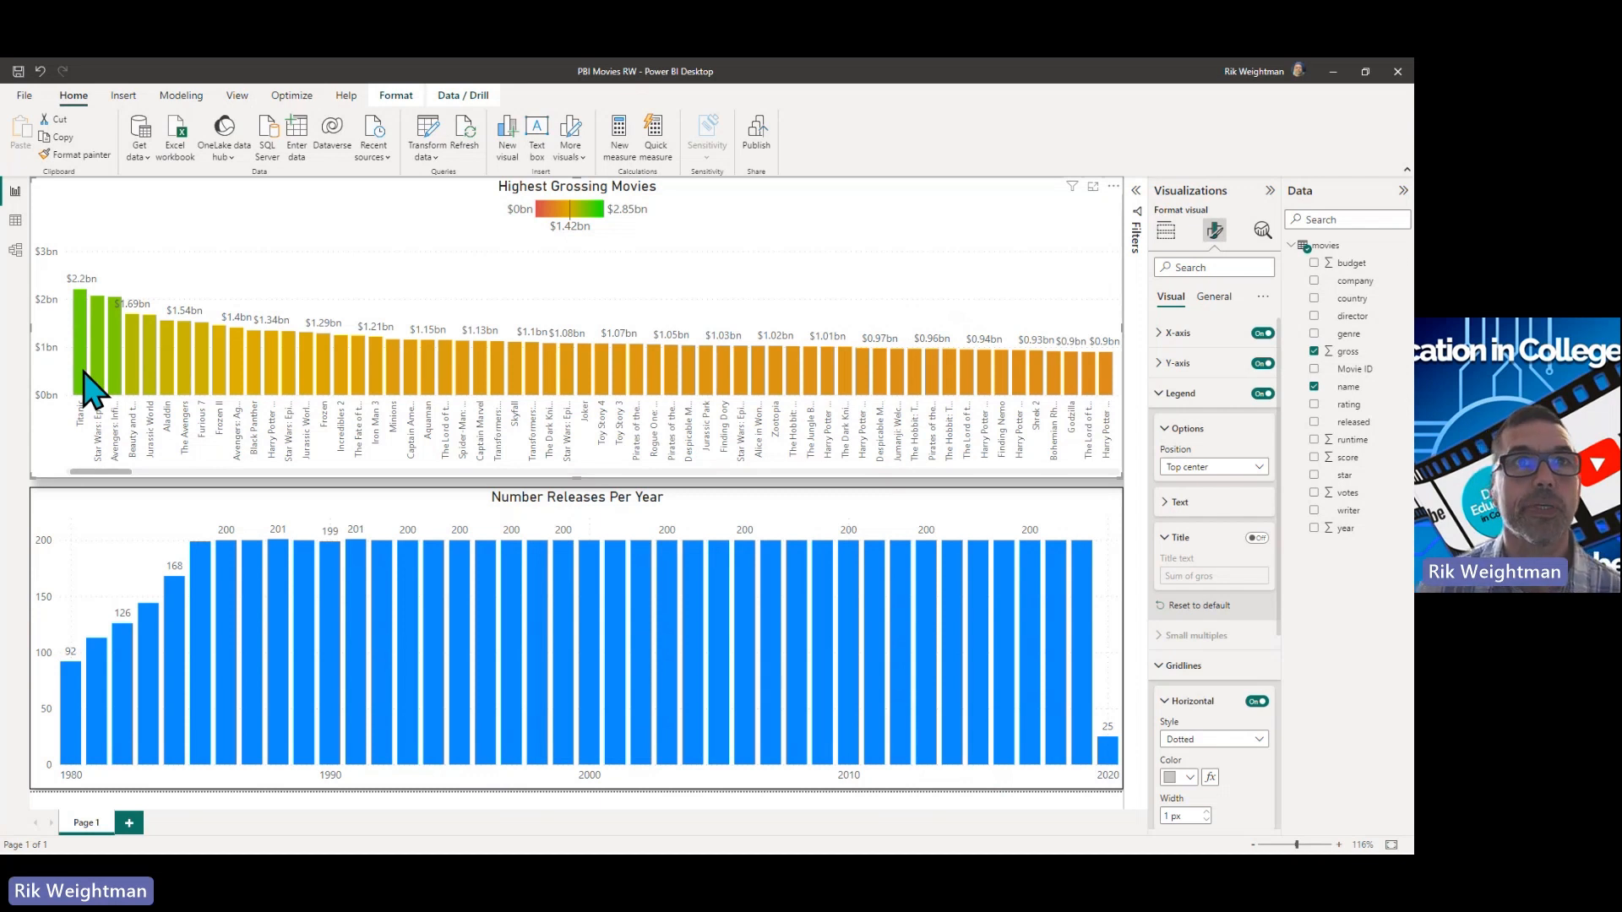
{"action": "left_click", "coordinate": [550, 377]}
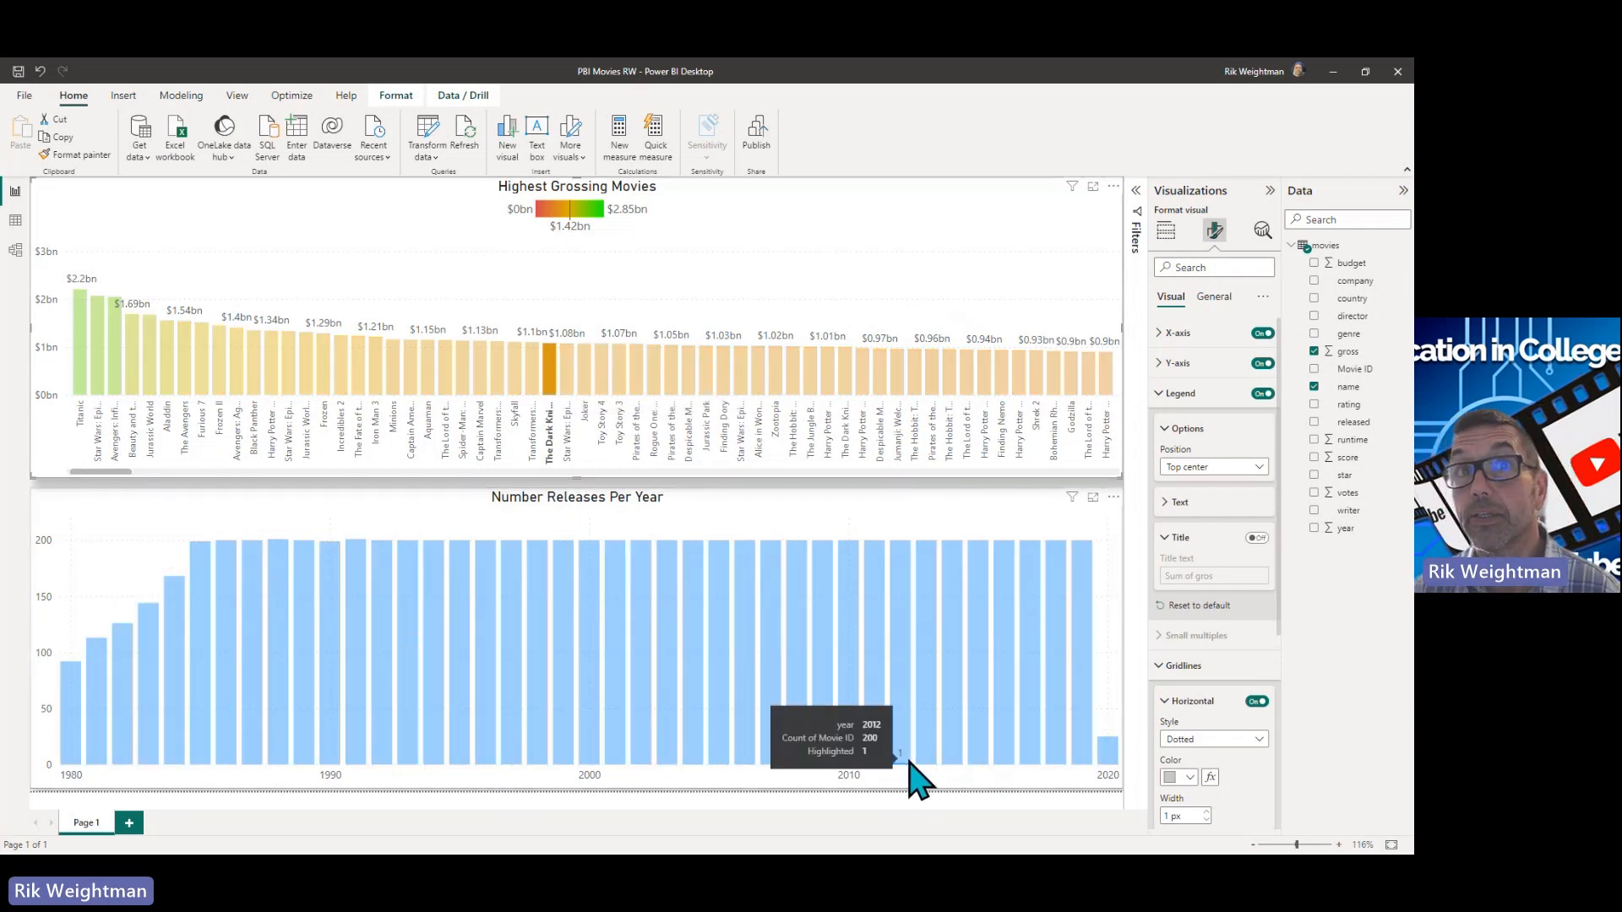
{"action": "left_click", "coordinate": [552, 381]}
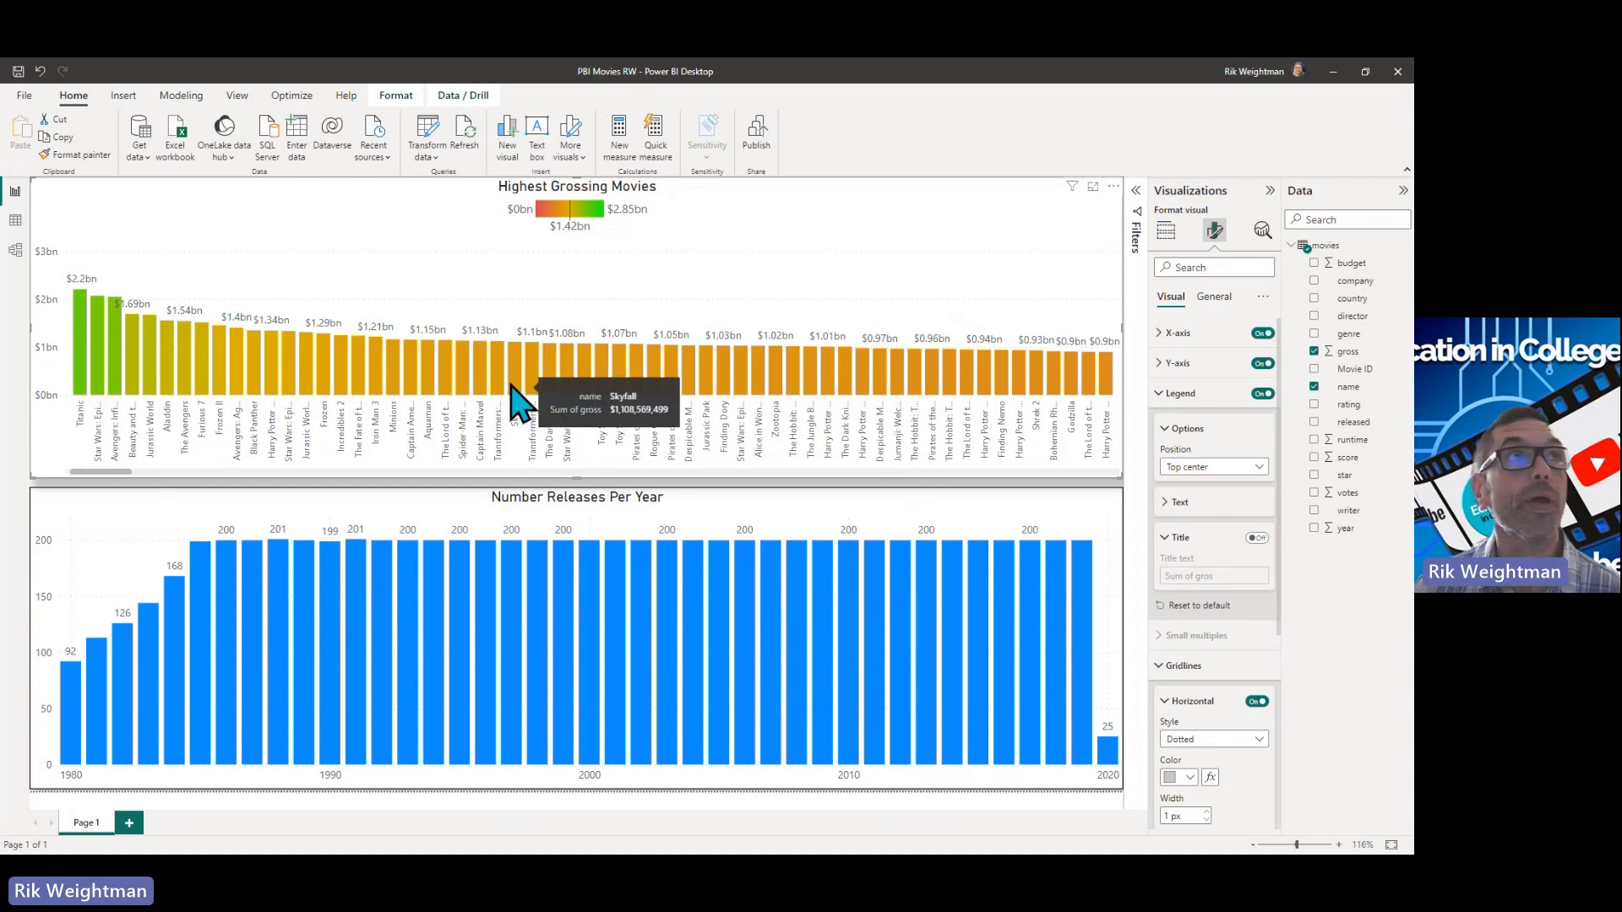
- Save the report with the new column colours and legend
{"action": "left_click", "coordinate": [25, 96]}
{"action": "left_click", "coordinate": [28, 167]}
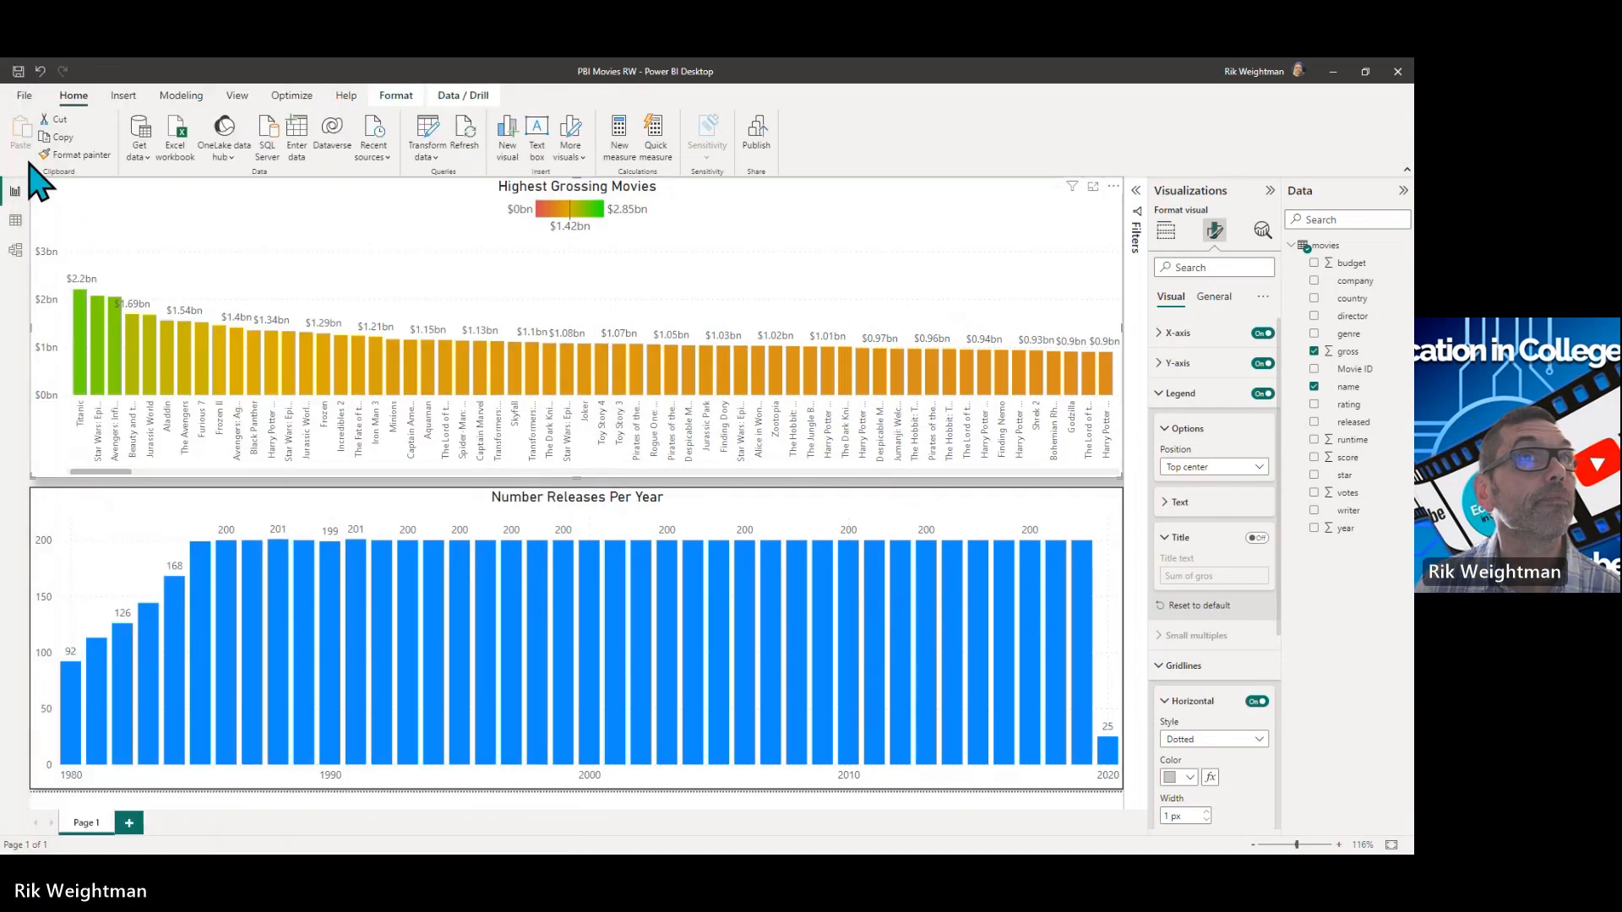